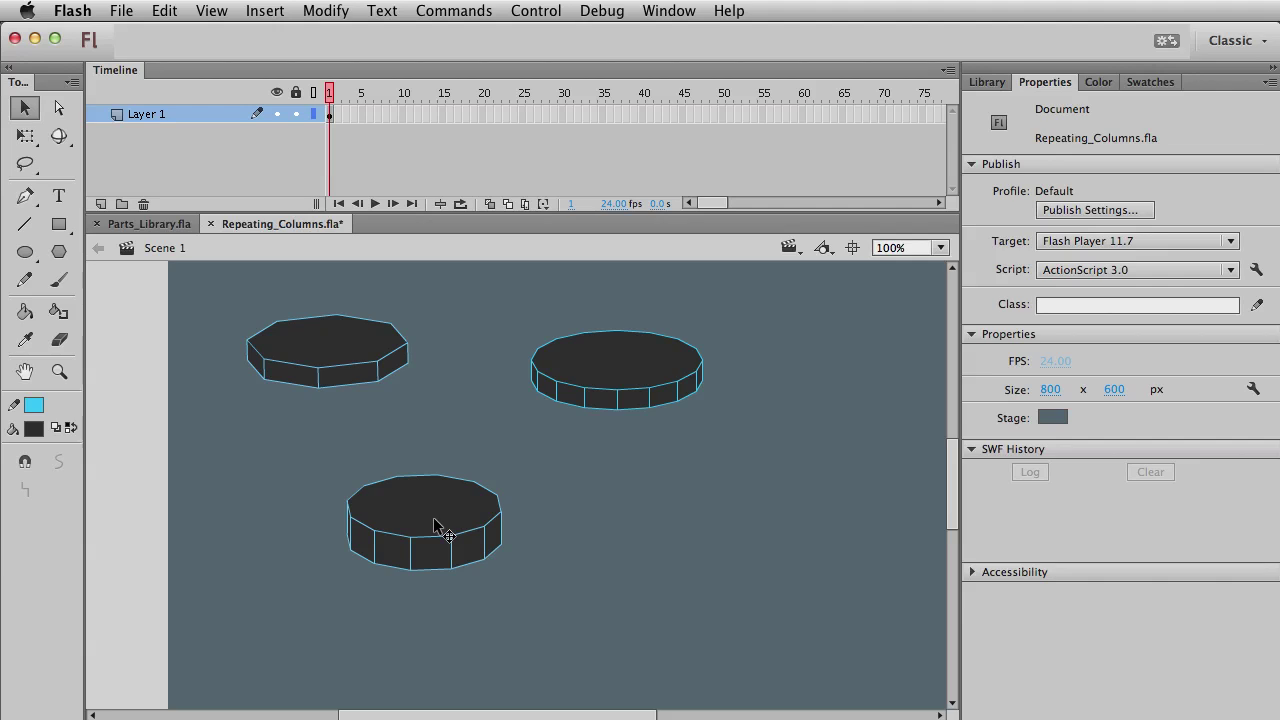
# - Draw a many-sided polygon about 141 px wide beside the lower disc and remove its dark fill
pyautogui.click(25, 312)
pyautogui.click(59, 252)
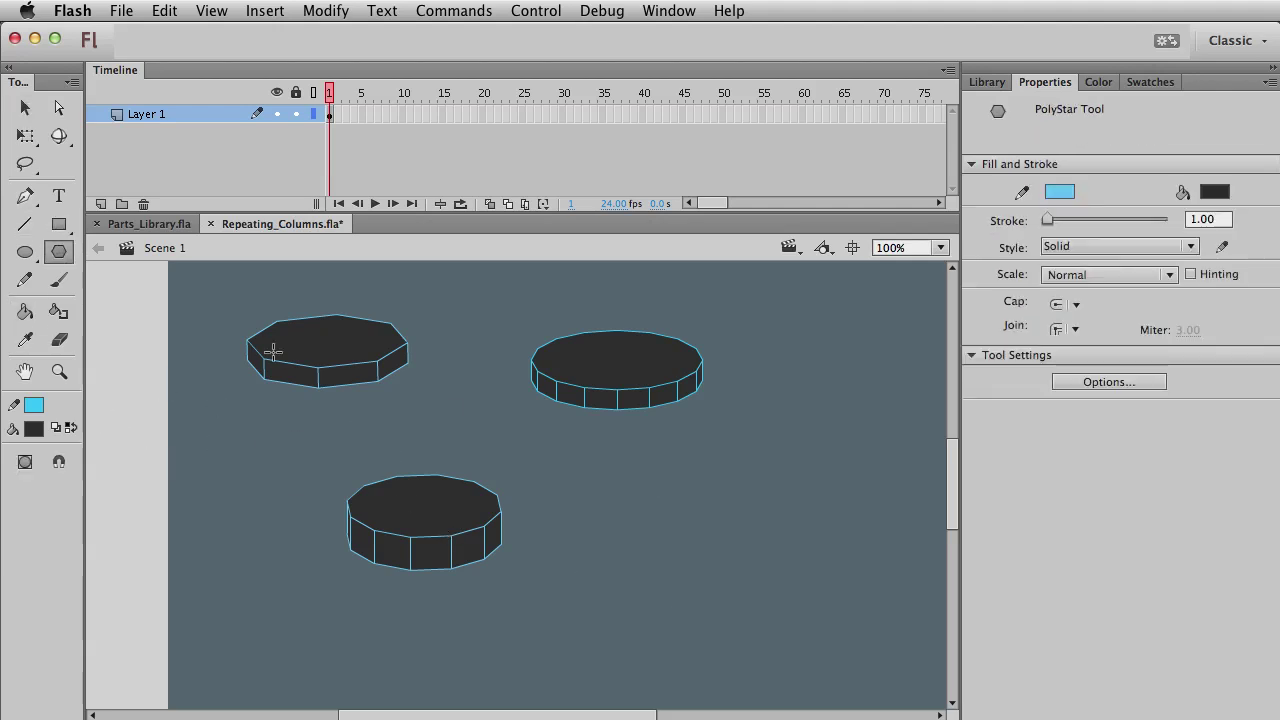
pyautogui.moveTo(677, 513); pyautogui.dragTo(734, 554)
pyautogui.press('v')
pyautogui.click(694, 531)
pyautogui.press('Delete')
# - Flatten the polygon outline vertically to a height of about 48 px, keeping its full width
pyautogui.doubleClick(729, 570)
pyautogui.press('q')
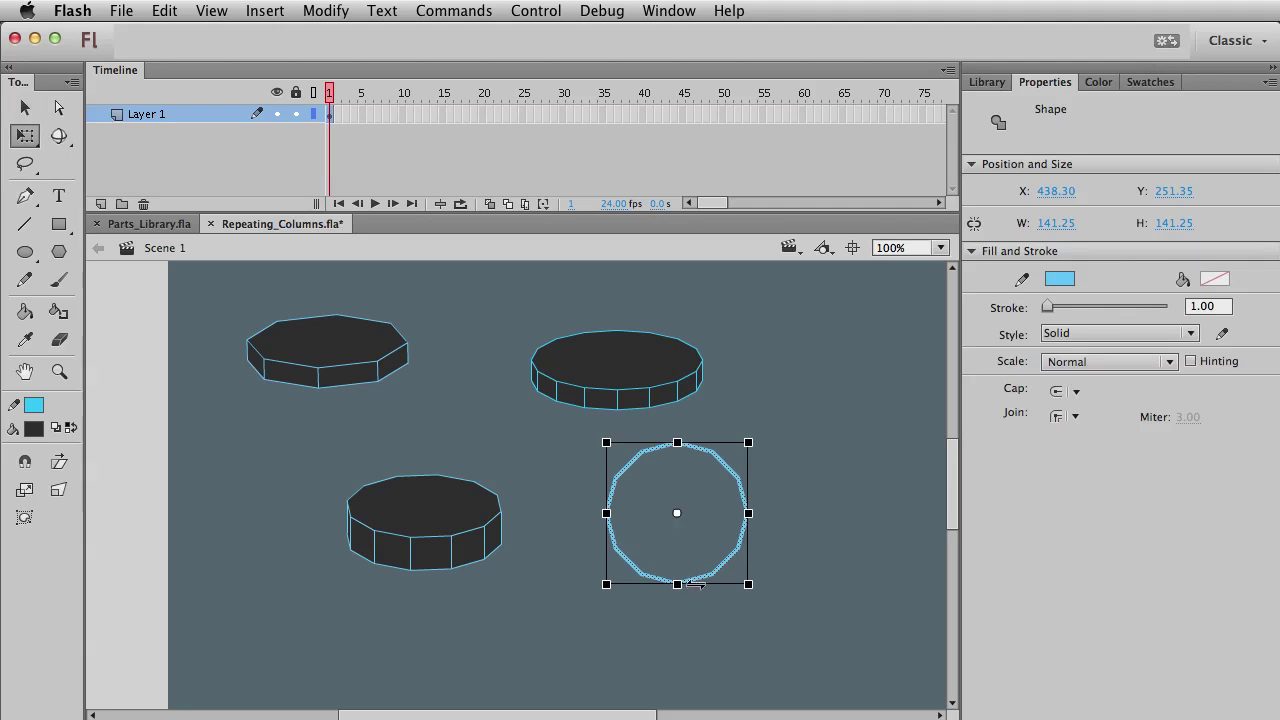
pyautogui.moveTo(680, 586); pyautogui.dragTo(677, 537)
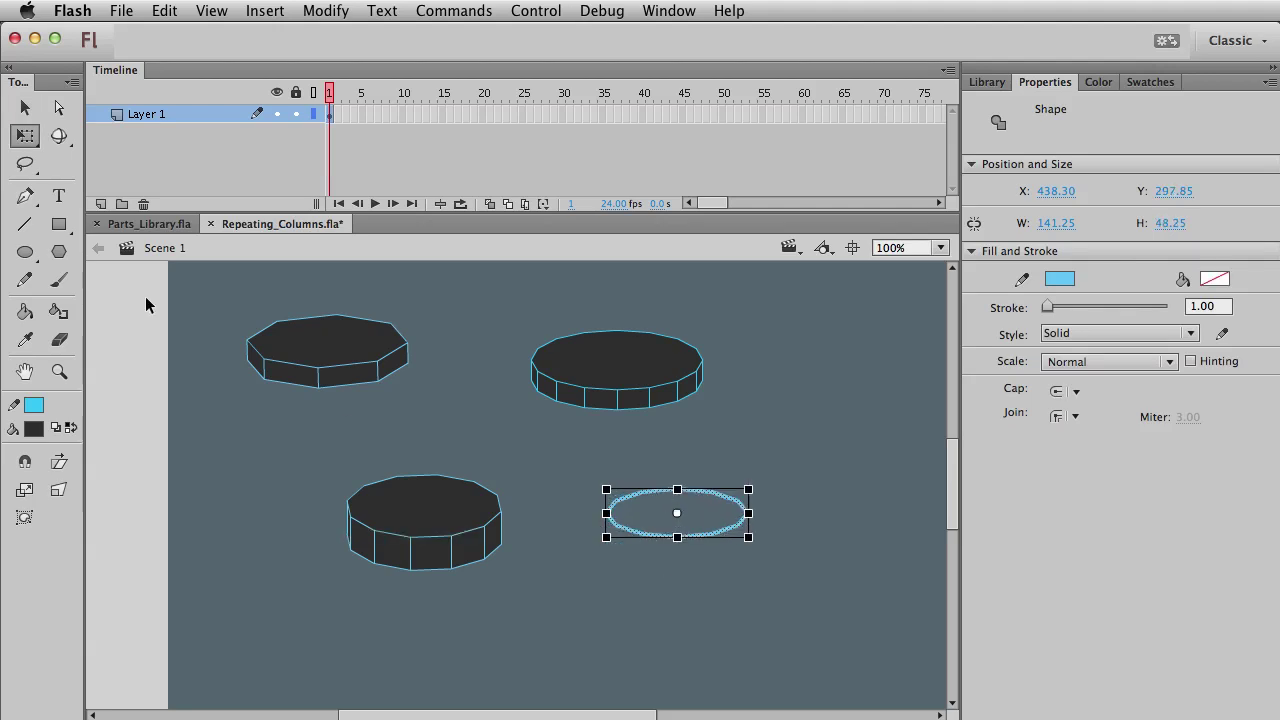
# - Duplicate the flattened polygon outline in place and offset the copy 20 px downward
pyautogui.press('super+c')
pyautogui.press('super+shift+v')
pyautogui.hotkey('shift', 'Down')
pyautogui.hotkey('shift', 'Down')
pyautogui.press('v')
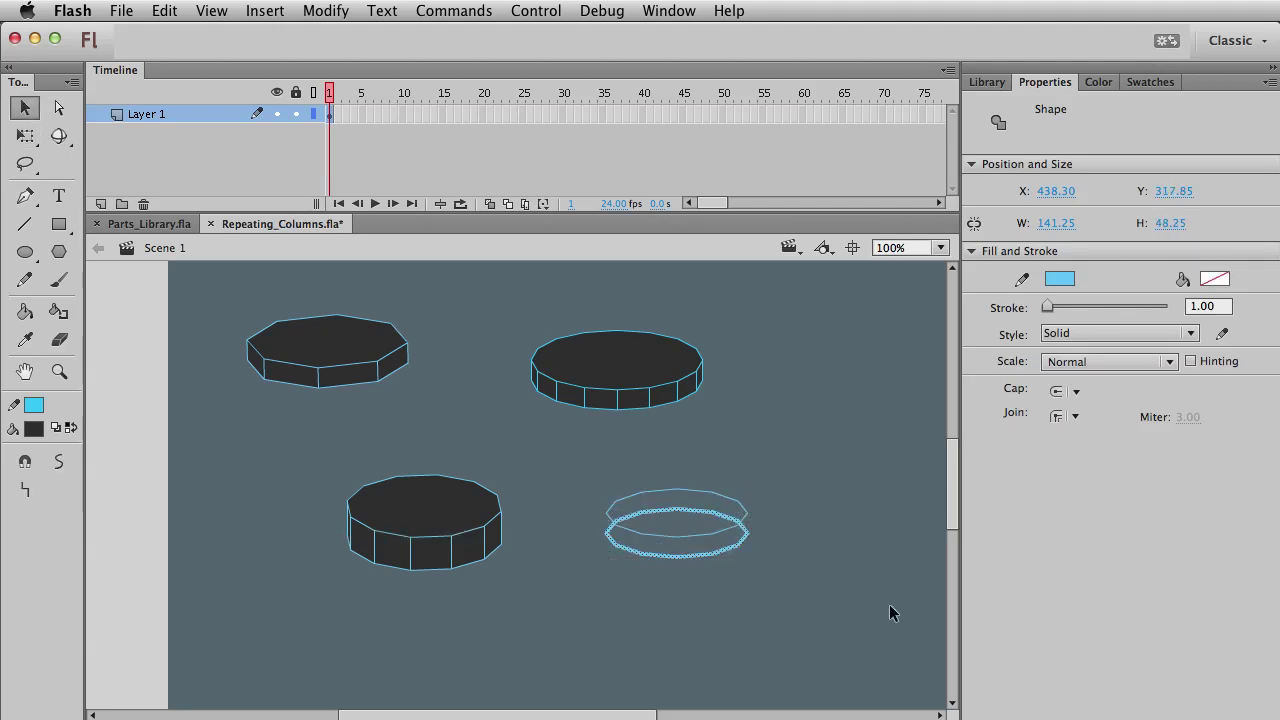
pyautogui.click(889, 606)
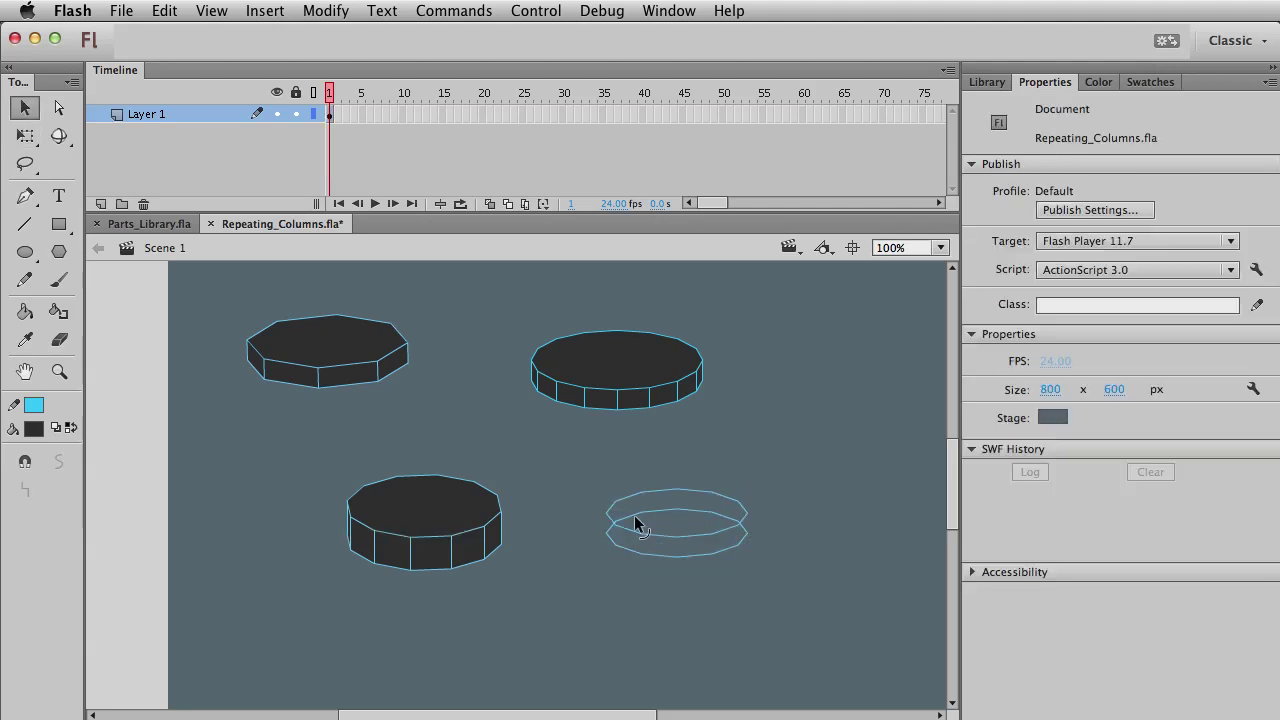
# - Connect corners of the two flattened outlines with vertical lines and delete the whole practice shape
pyautogui.click(25, 224)
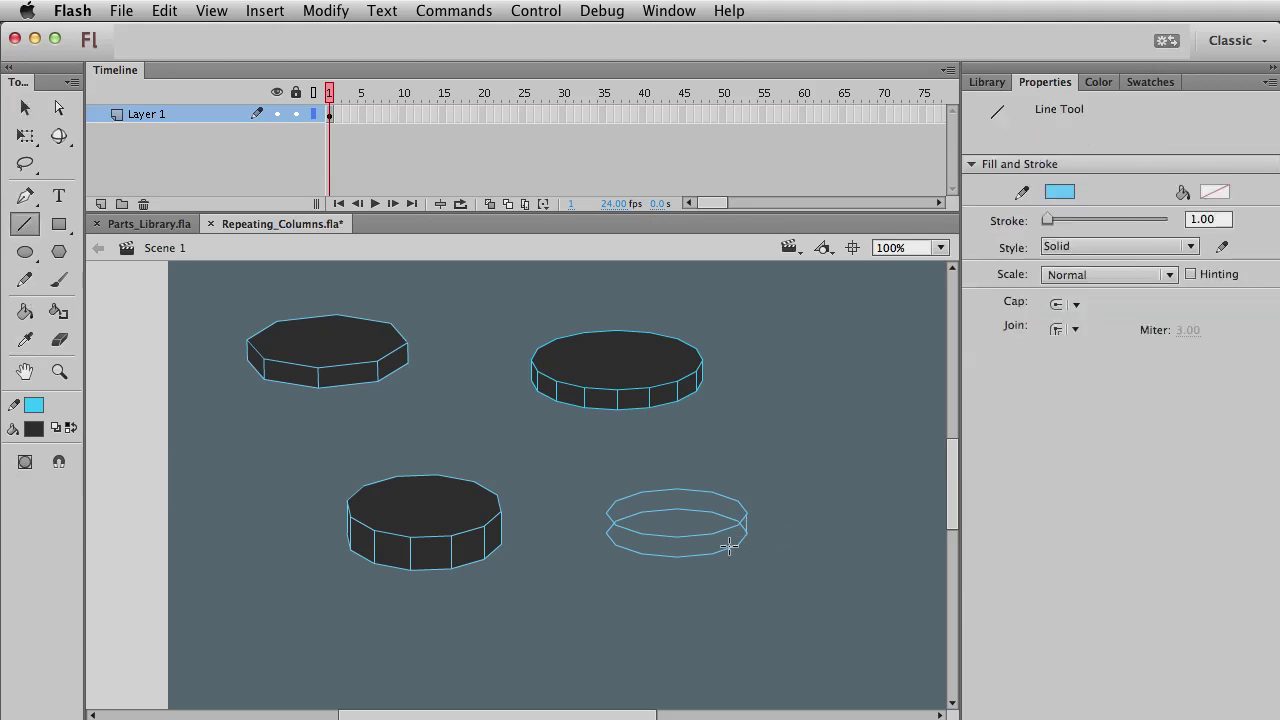
pyautogui.moveTo(640, 532); pyautogui.dragTo(640, 552)
pyautogui.press('v')
pyautogui.moveTo(540, 463); pyautogui.dragTo(838, 602)
pyautogui.press('Delete')
# - Fill the leftmost side face of each disc with a light gray swatch using the Paint Bucket
pyautogui.click(25, 311)
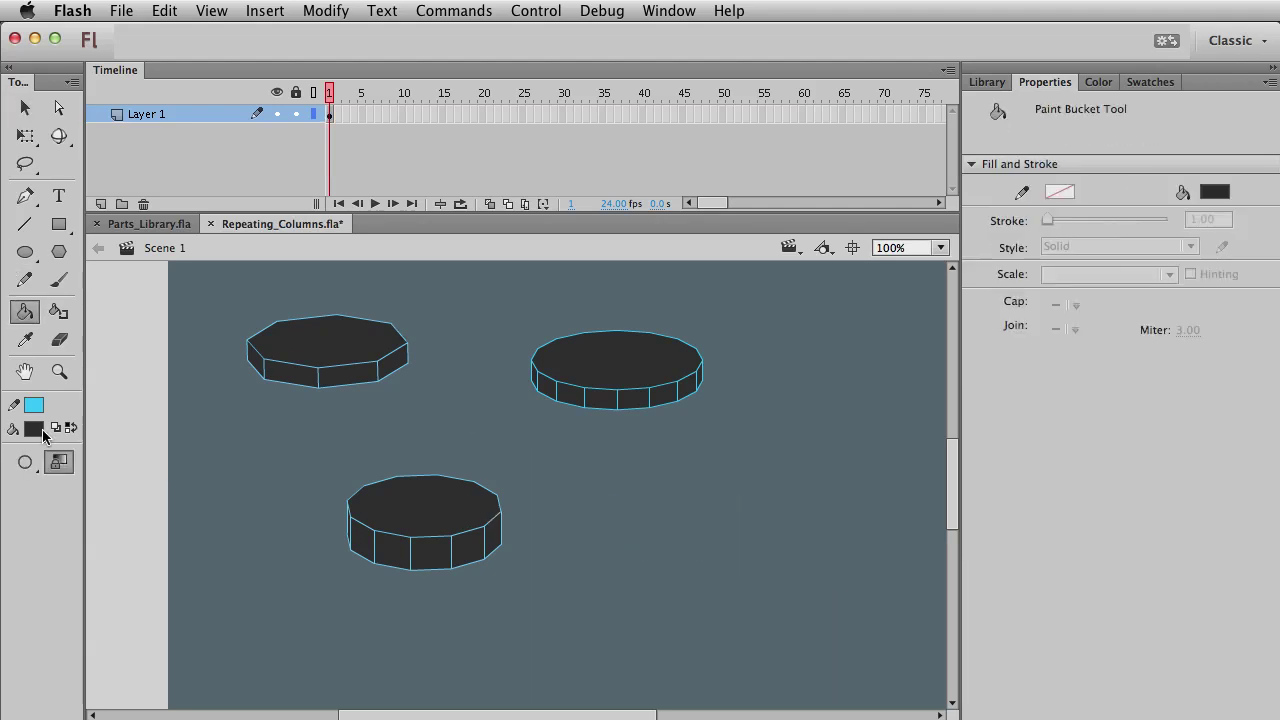
pyautogui.click(42, 432)
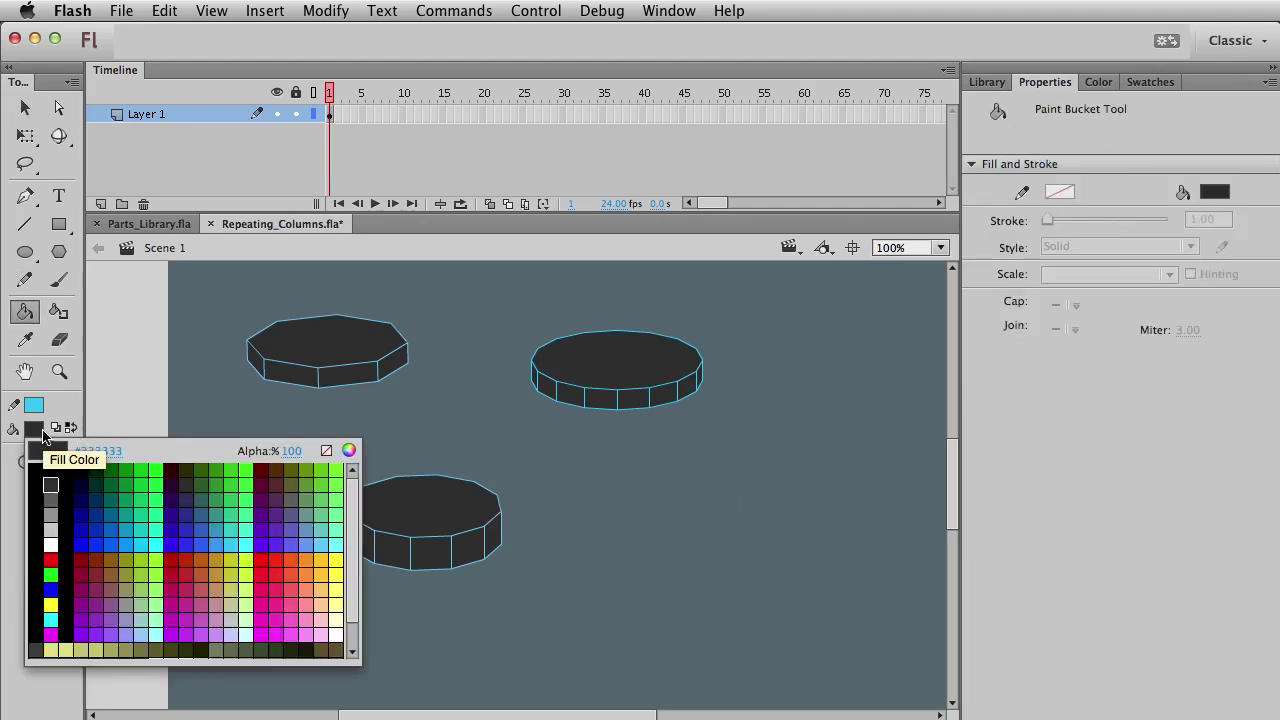
pyautogui.press('Escape')
pyautogui.click(1151, 82)
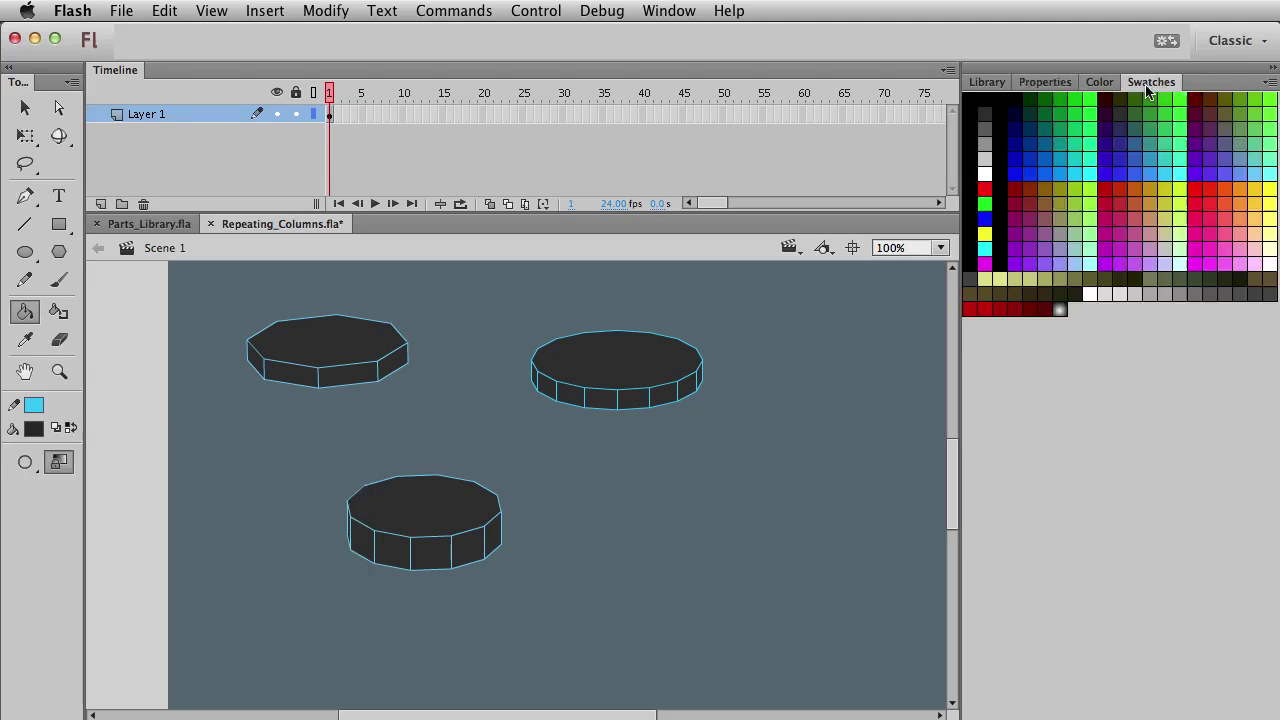
pyautogui.click(1165, 293)
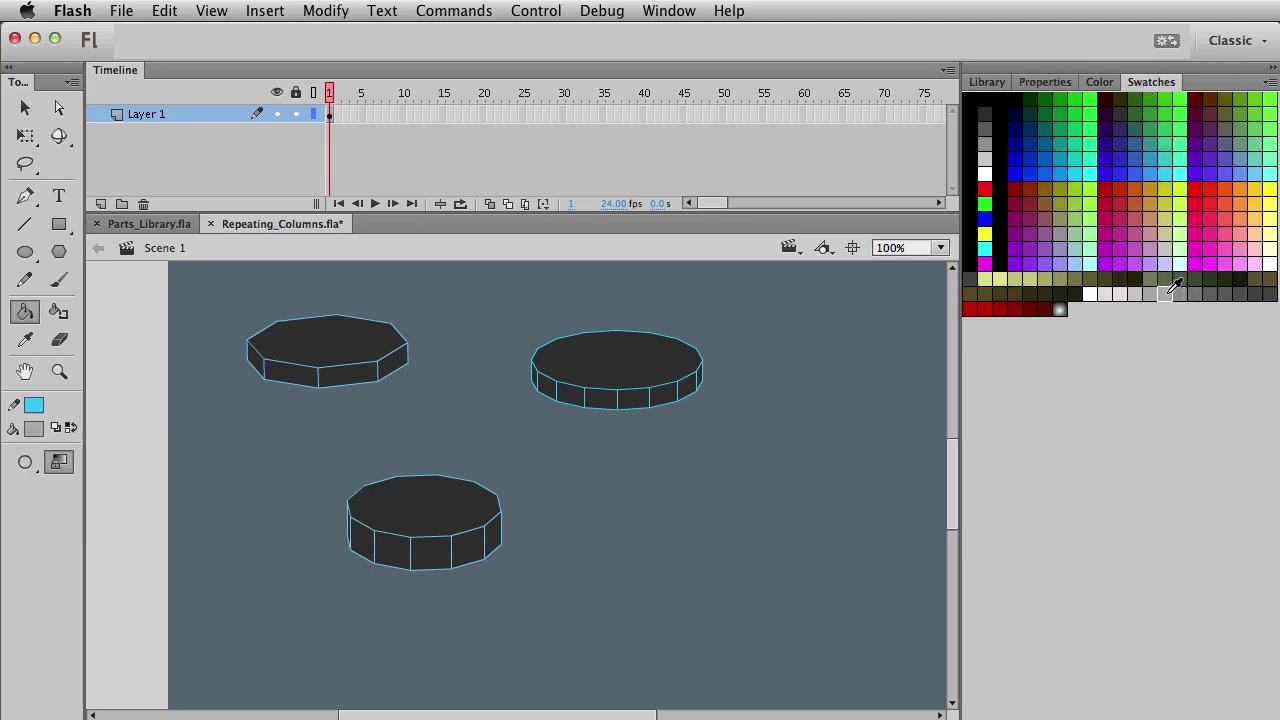
pyautogui.click(255, 362)
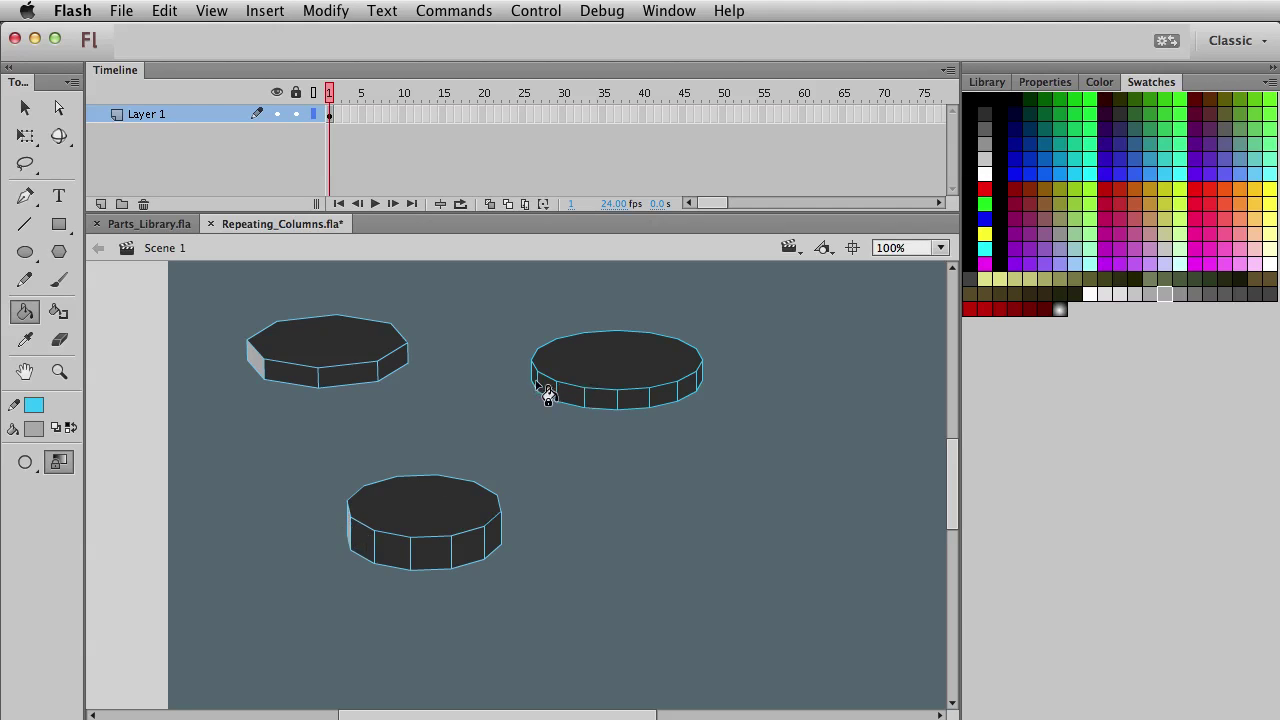
# - Fill the adjoining left side faces of the three discs with two progressively darker medium grays
pyautogui.click(1180, 293)
pyautogui.click(546, 383)
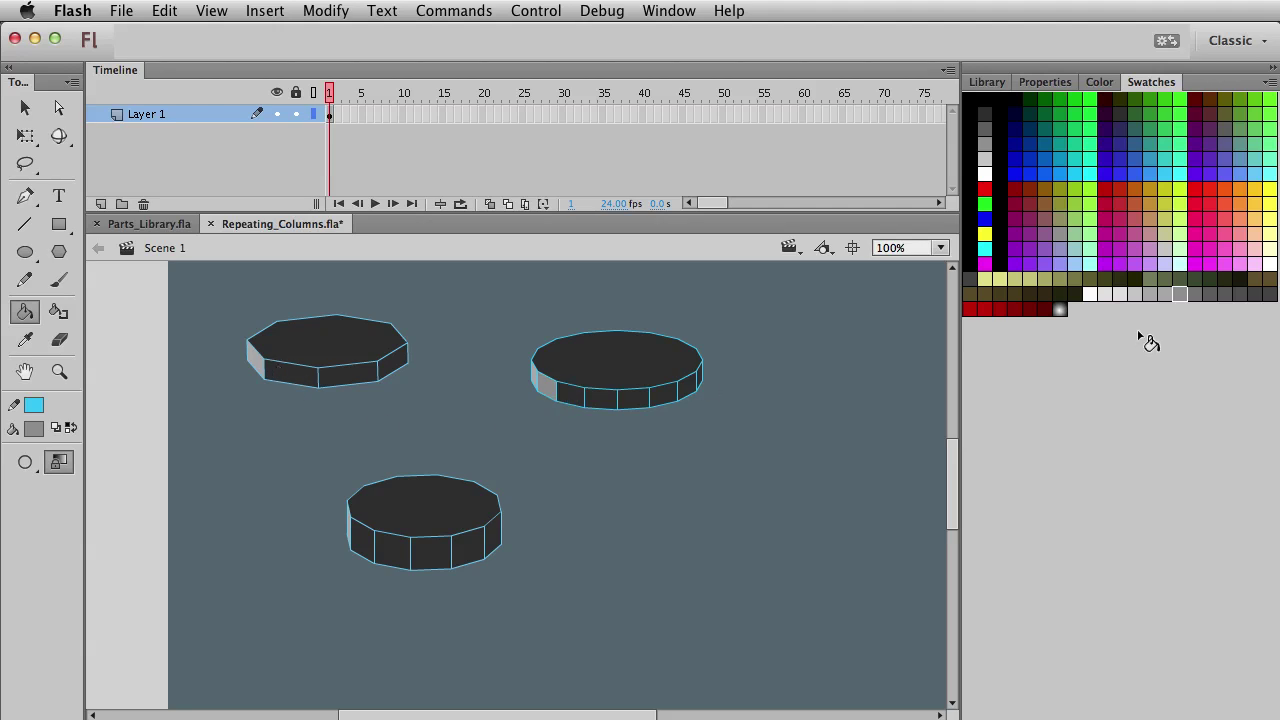
pyautogui.click(1197, 295)
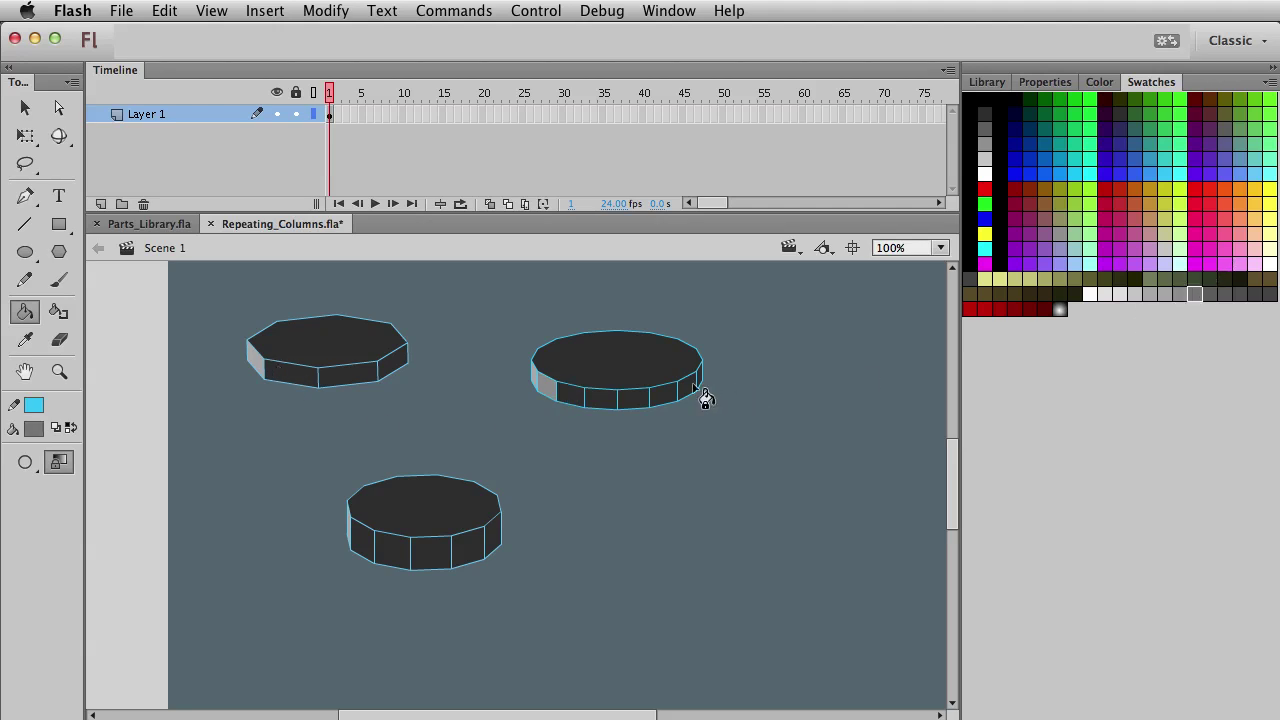
pyautogui.click(578, 398)
pyautogui.click(286, 380)
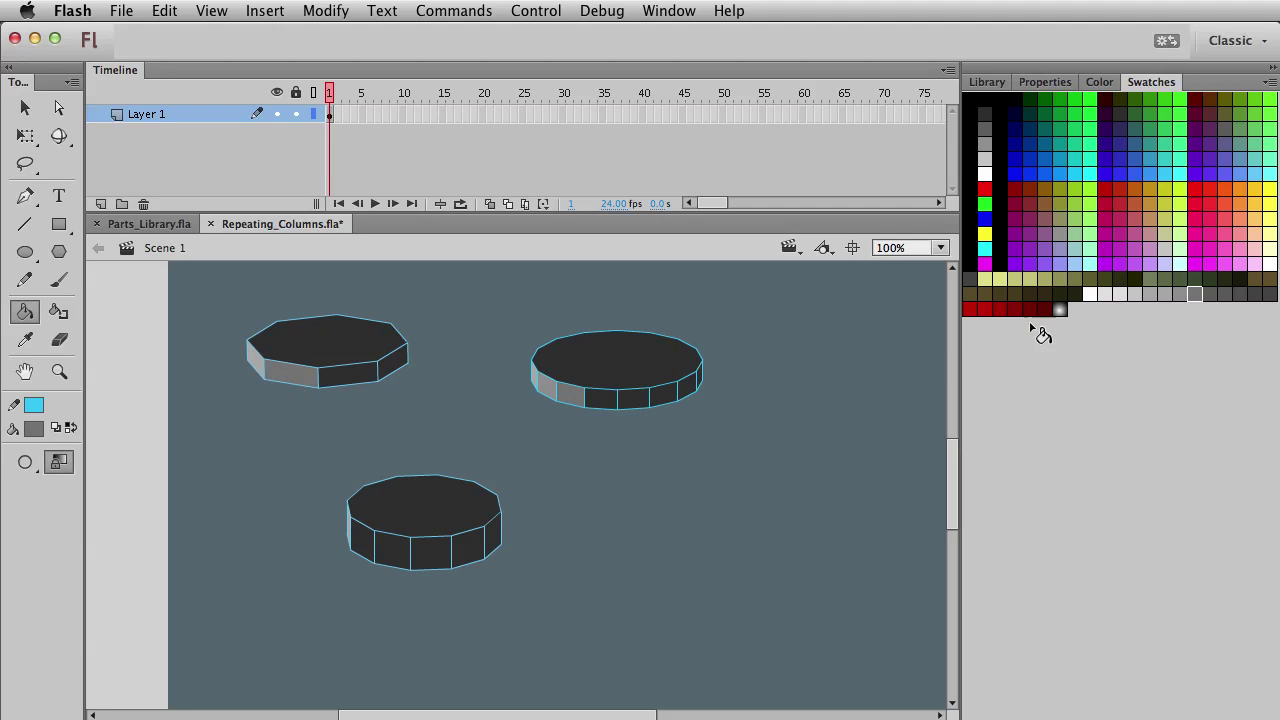
pyautogui.click(360, 550)
# - Fill the front-facing side faces of the three discs with the next two darker gray swatches
pyautogui.click(1210, 294)
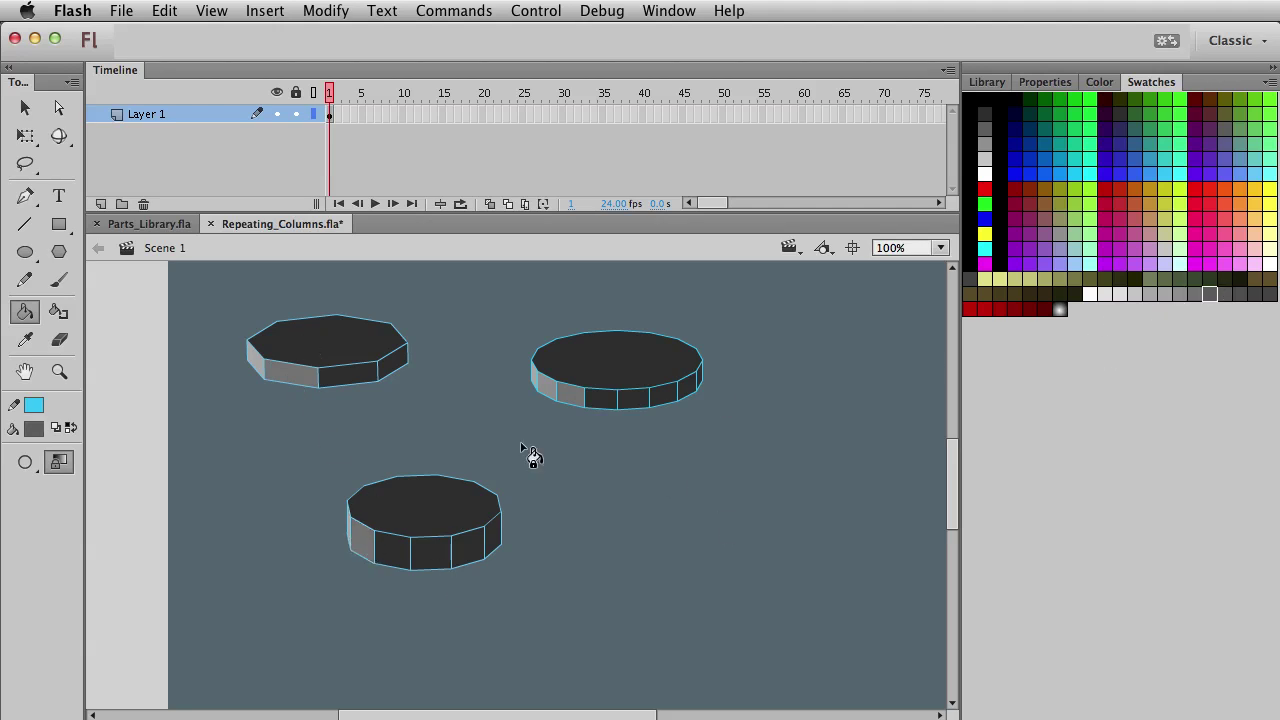
pyautogui.click(398, 552)
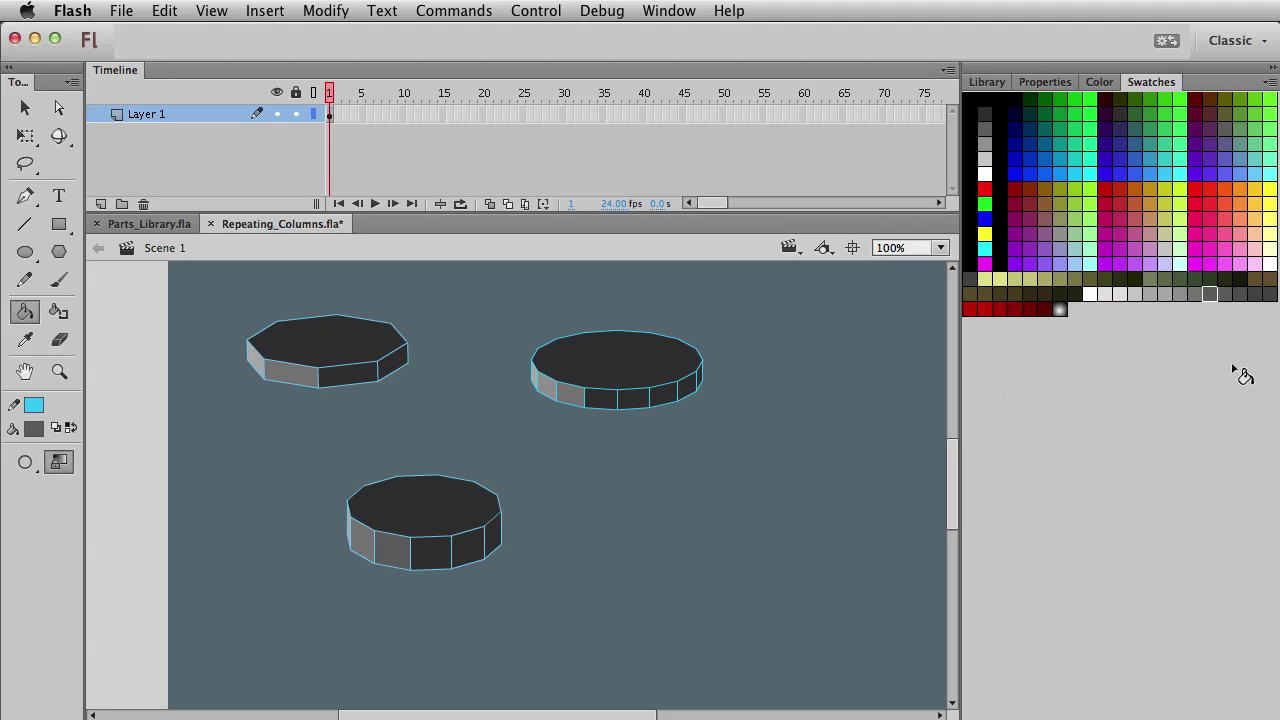
pyautogui.click(603, 404)
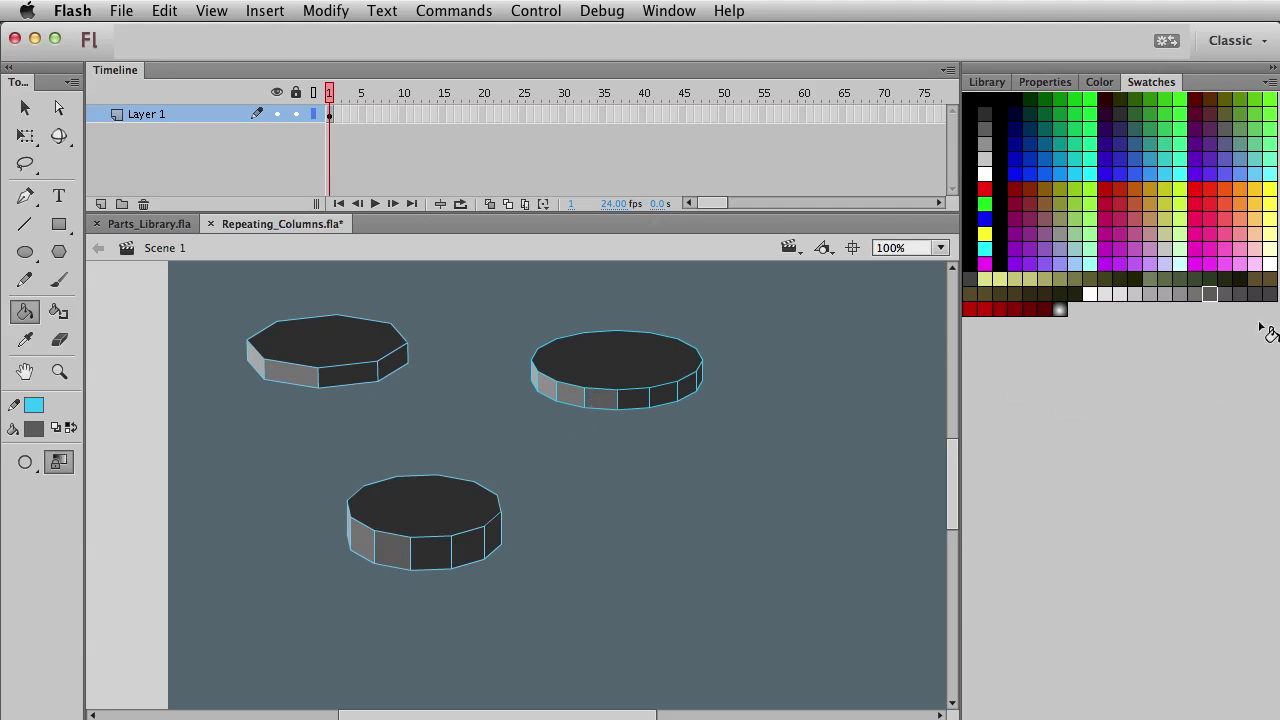
pyautogui.click(1225, 295)
pyautogui.click(370, 385)
pyautogui.click(428, 563)
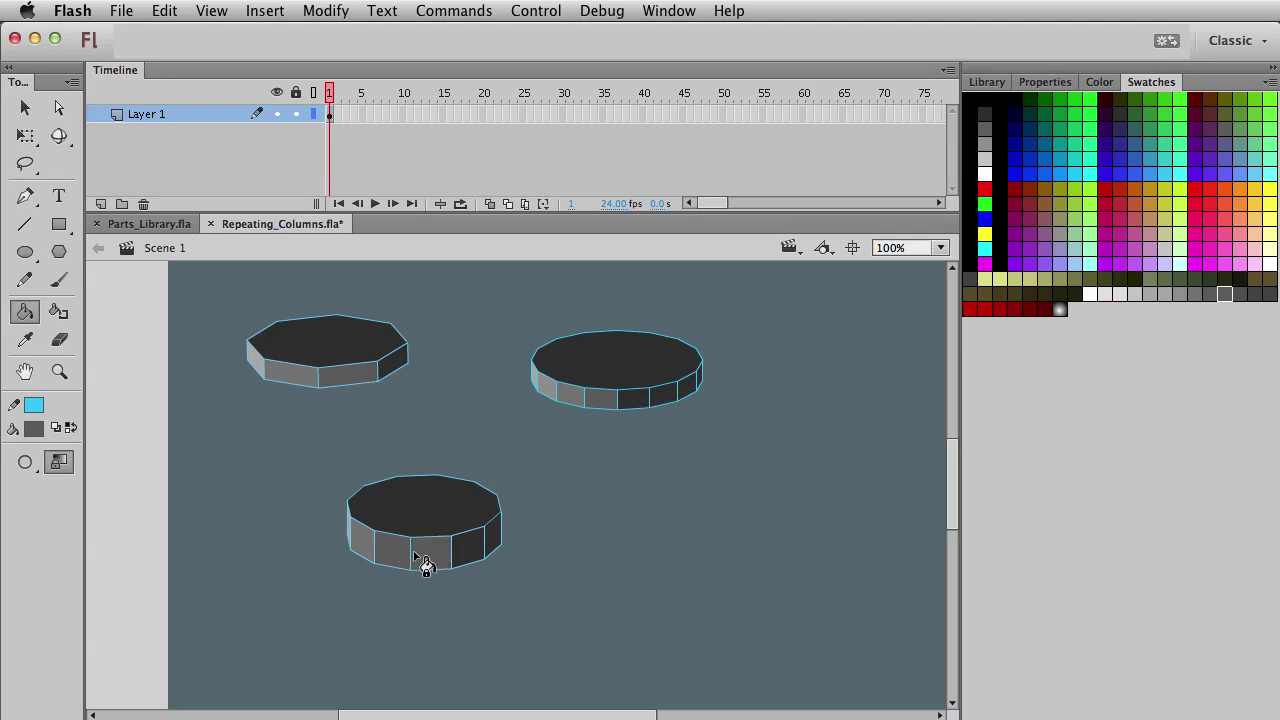
# - Fill the remaining right-hand side faces of the three discs with successively darker grays
pyautogui.click(1239, 294)
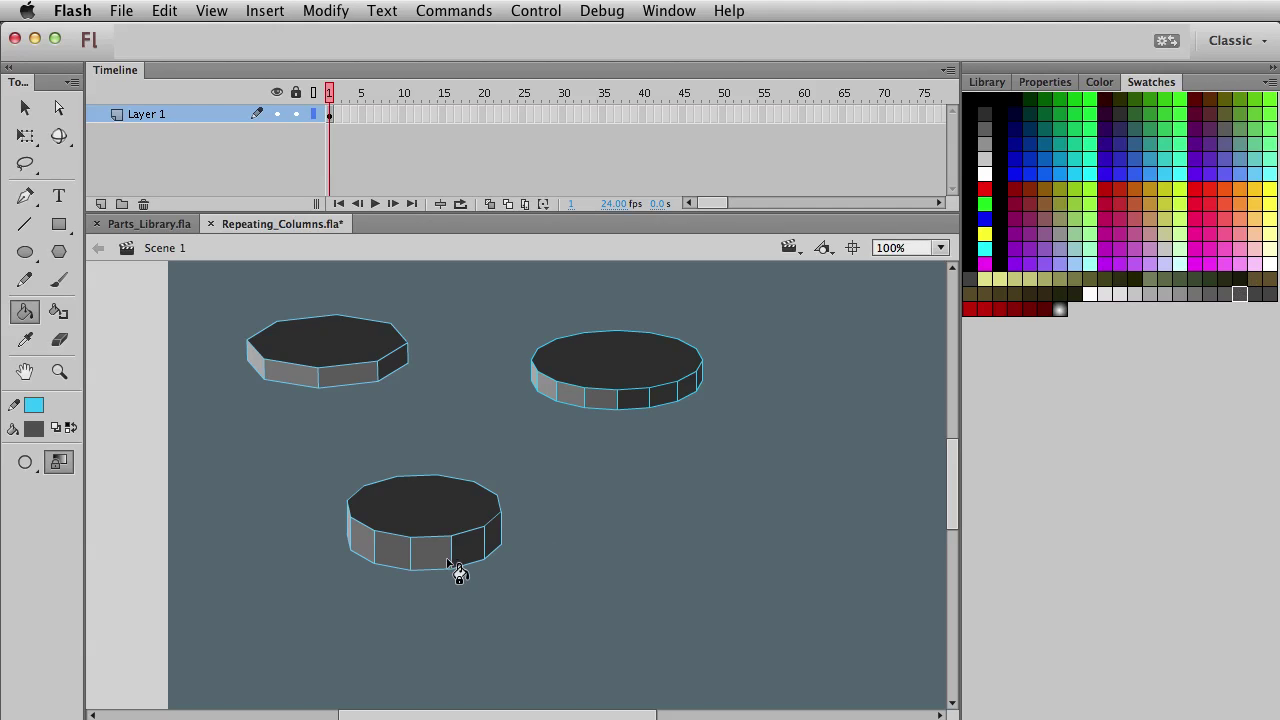
pyautogui.click(638, 401)
pyautogui.click(1256, 292)
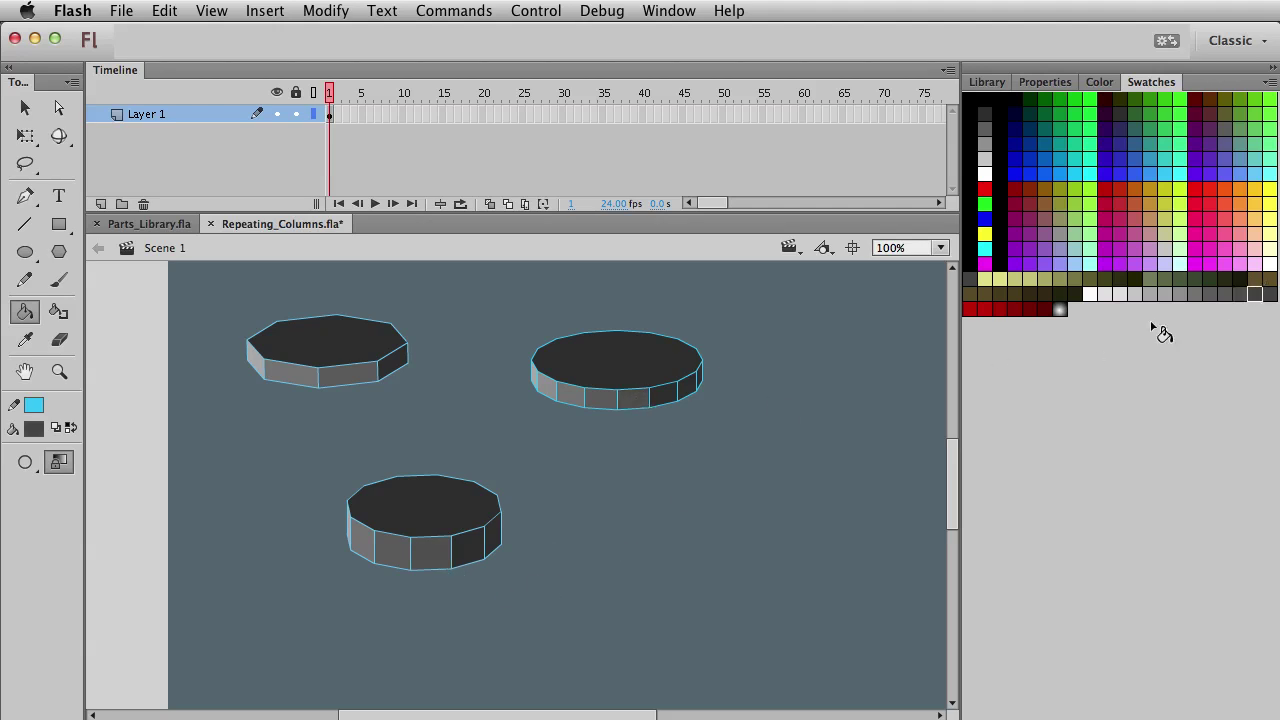
pyautogui.click(1272, 293)
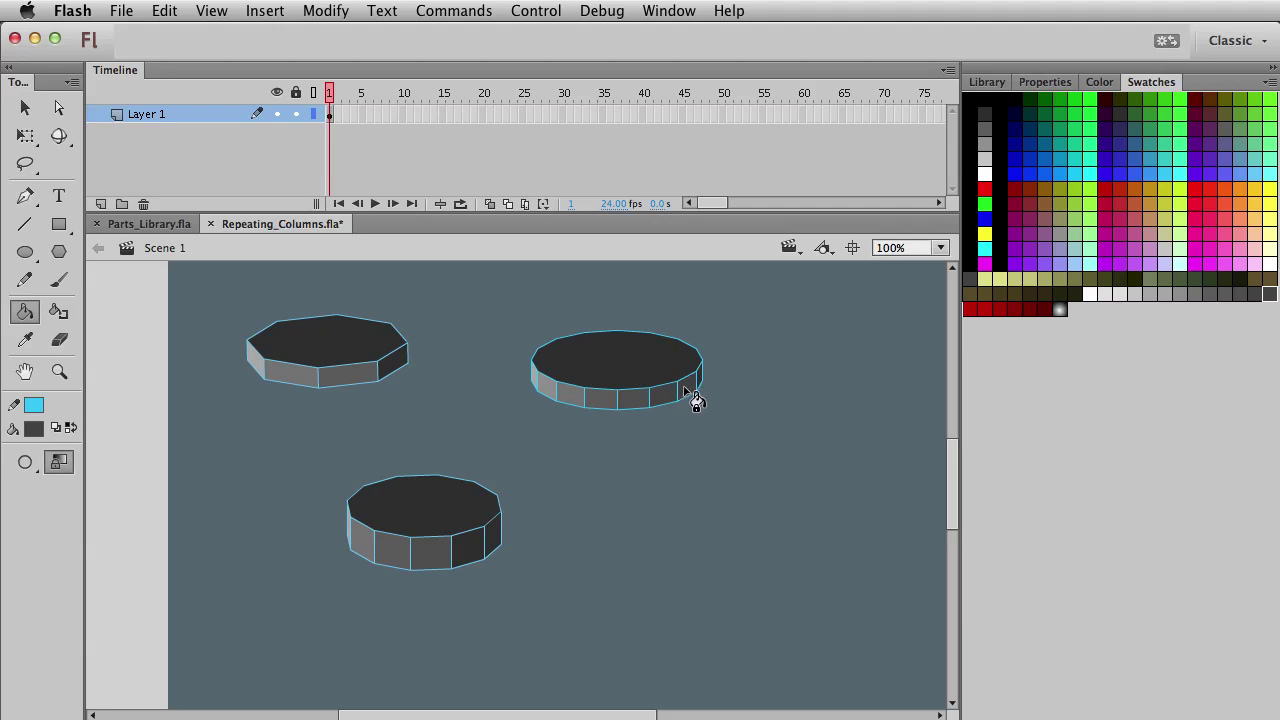
pyautogui.click(467, 558)
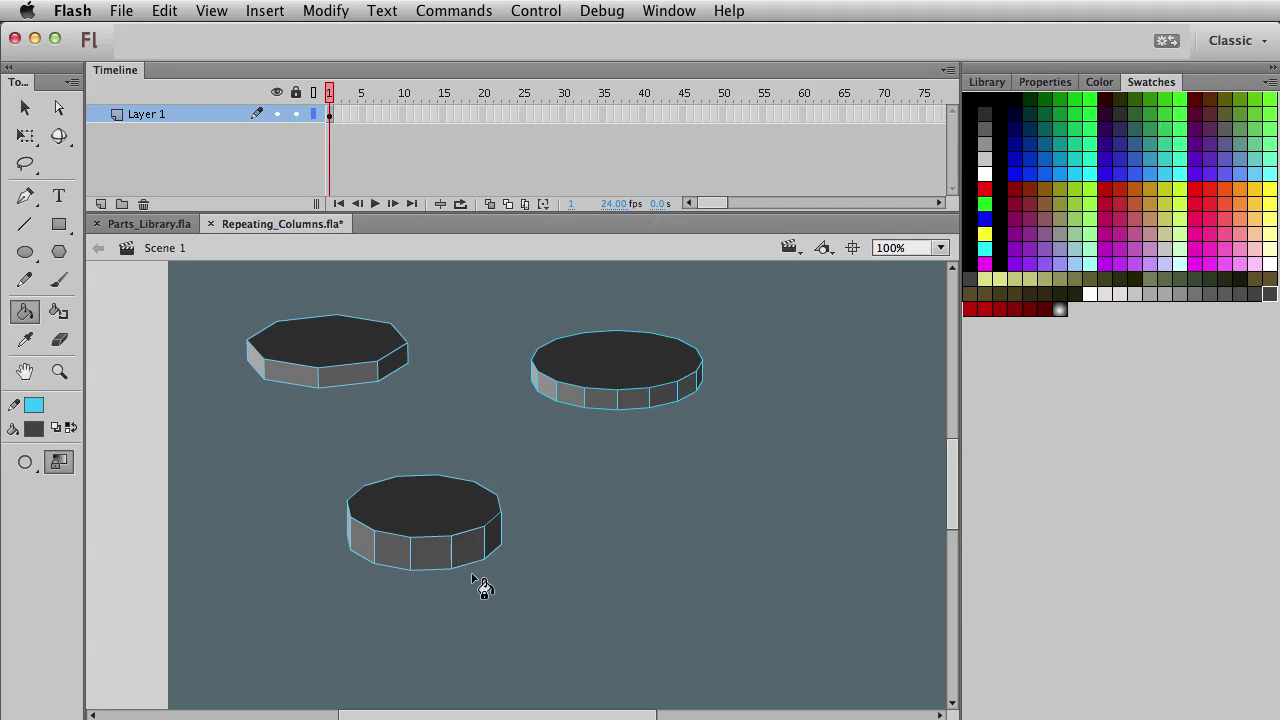
pyautogui.click(394, 366)
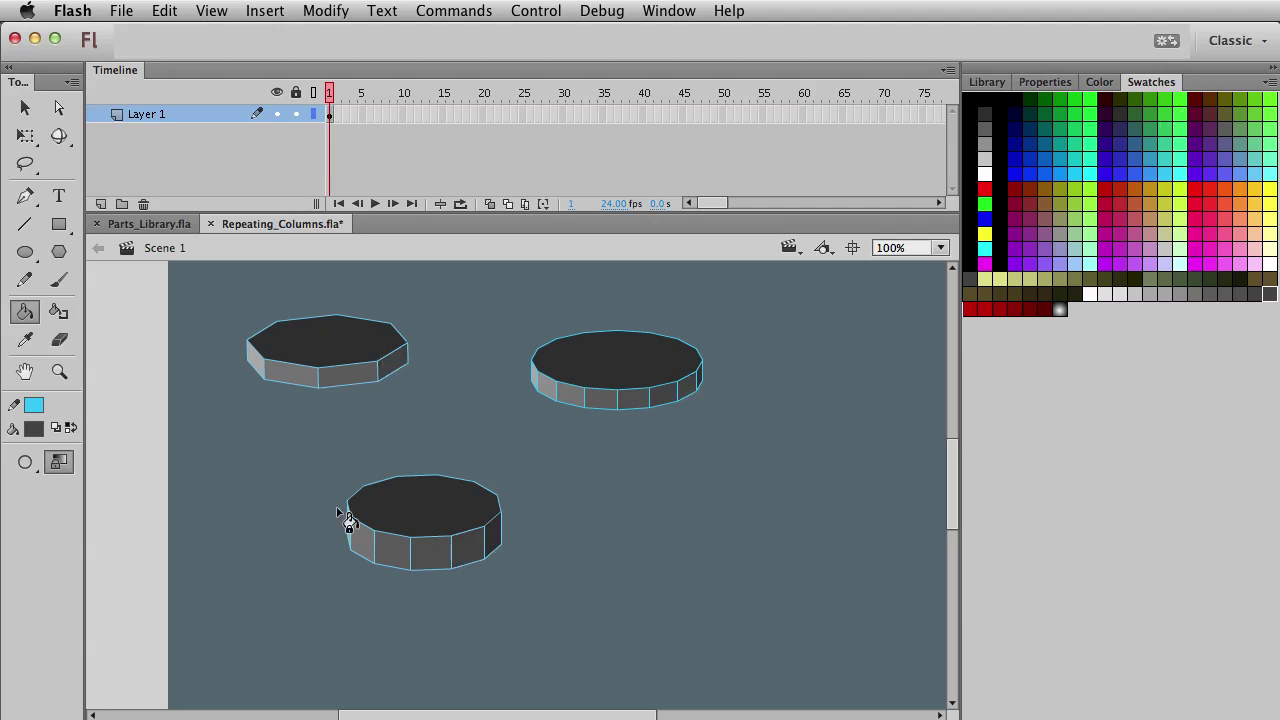
pyautogui.click(494, 538)
pyautogui.press('v')
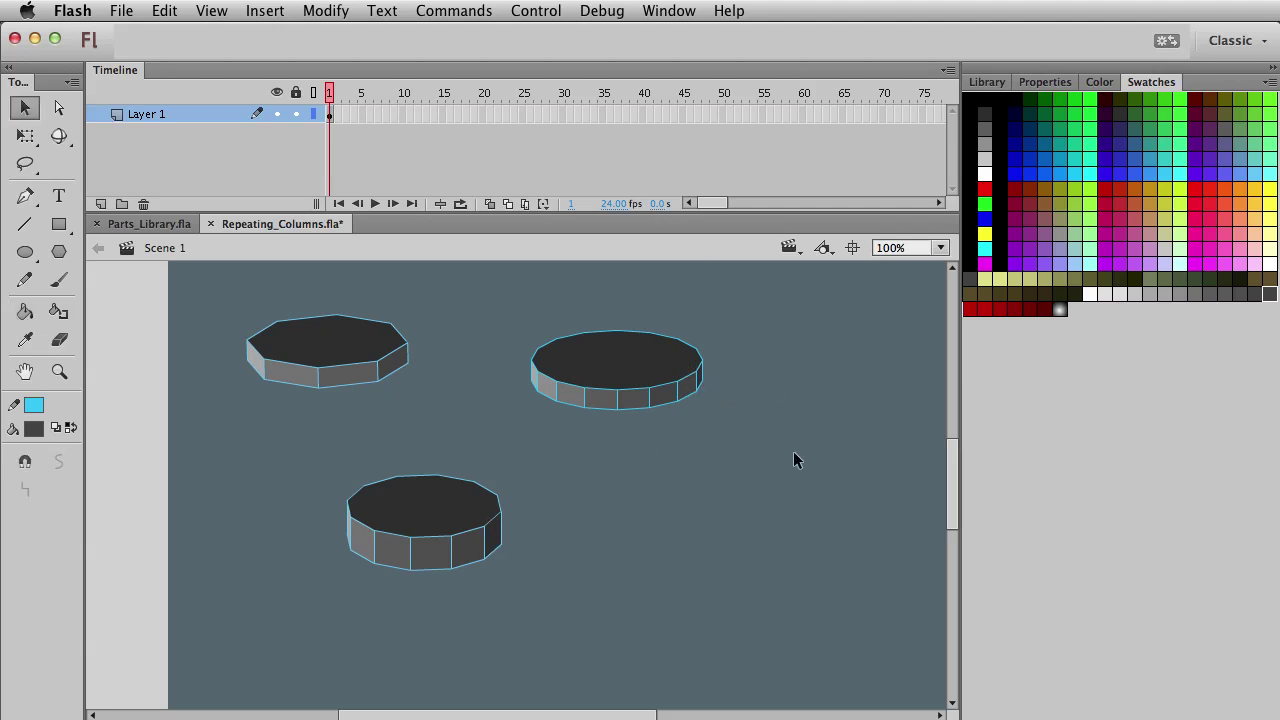
# - Delete all blue outlines from the upper-right disc
pyautogui.doubleClick(629, 411)
pyautogui.press('Delete')
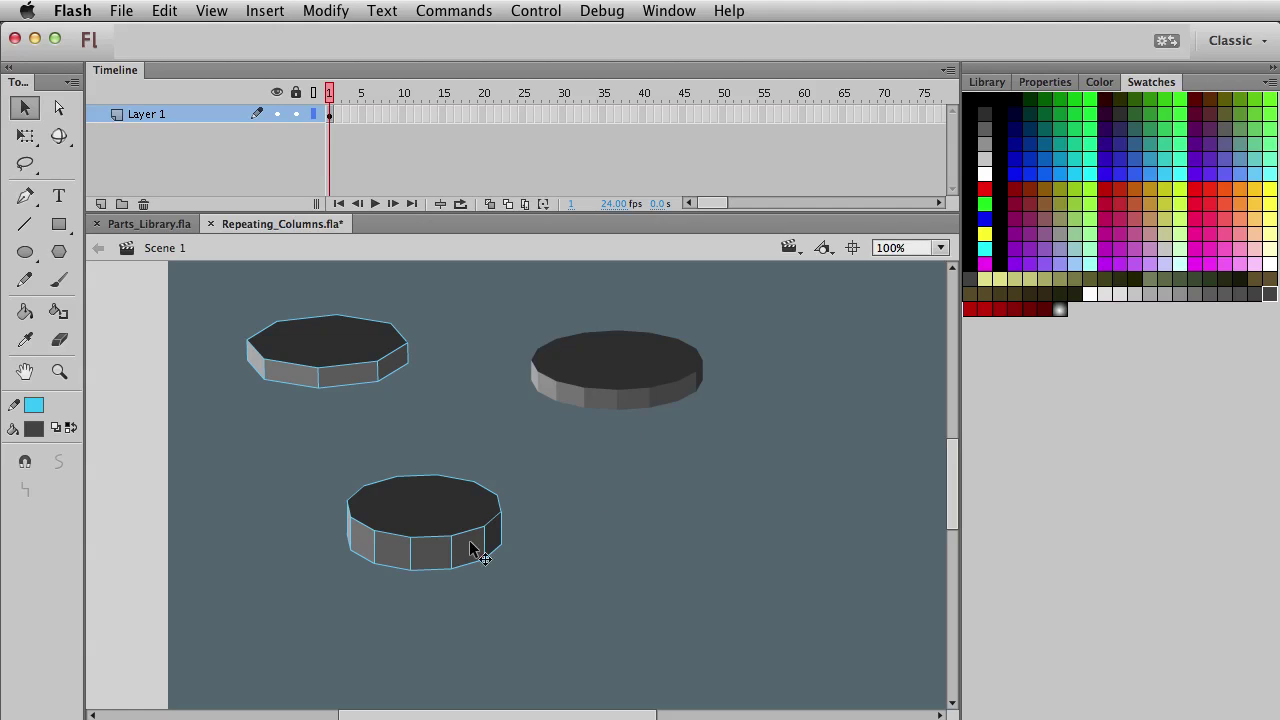
# - Try deleting the lower disc's blue outlines and selecting those of the upper-left disc, and undo both
pyautogui.doubleClick(437, 576)
pyautogui.press('Delete')
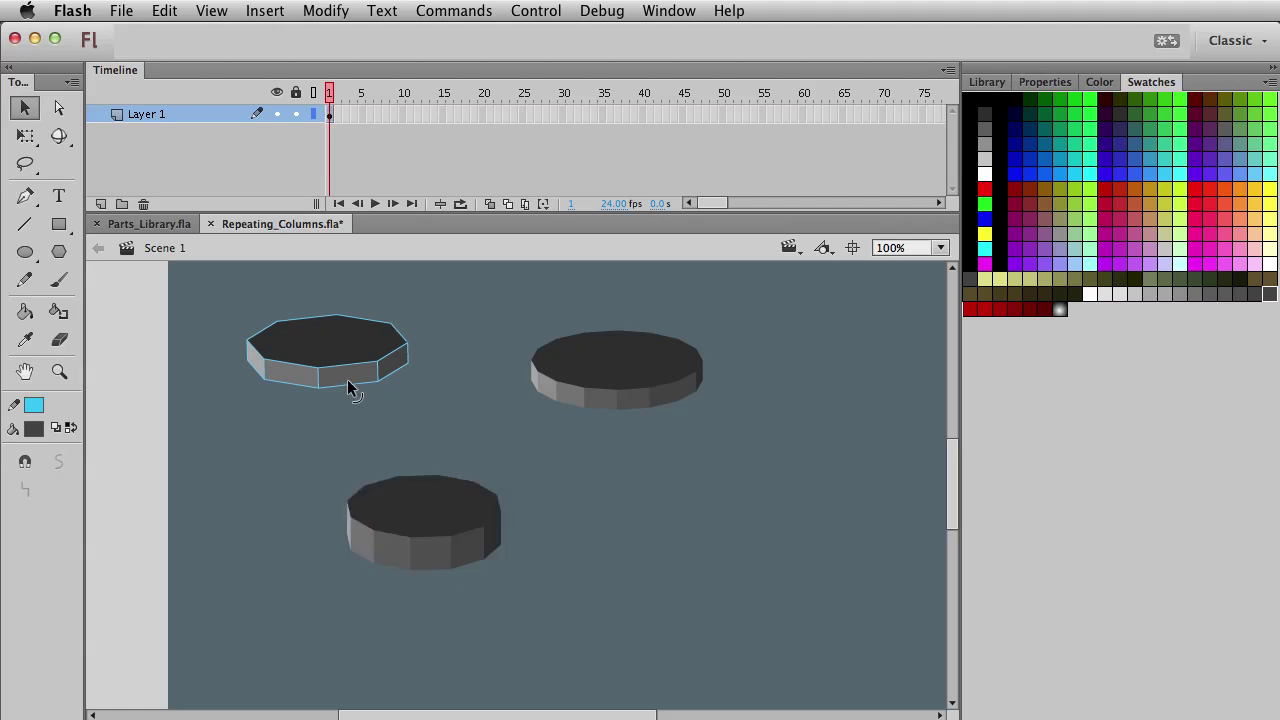
pyautogui.doubleClick(351, 388)
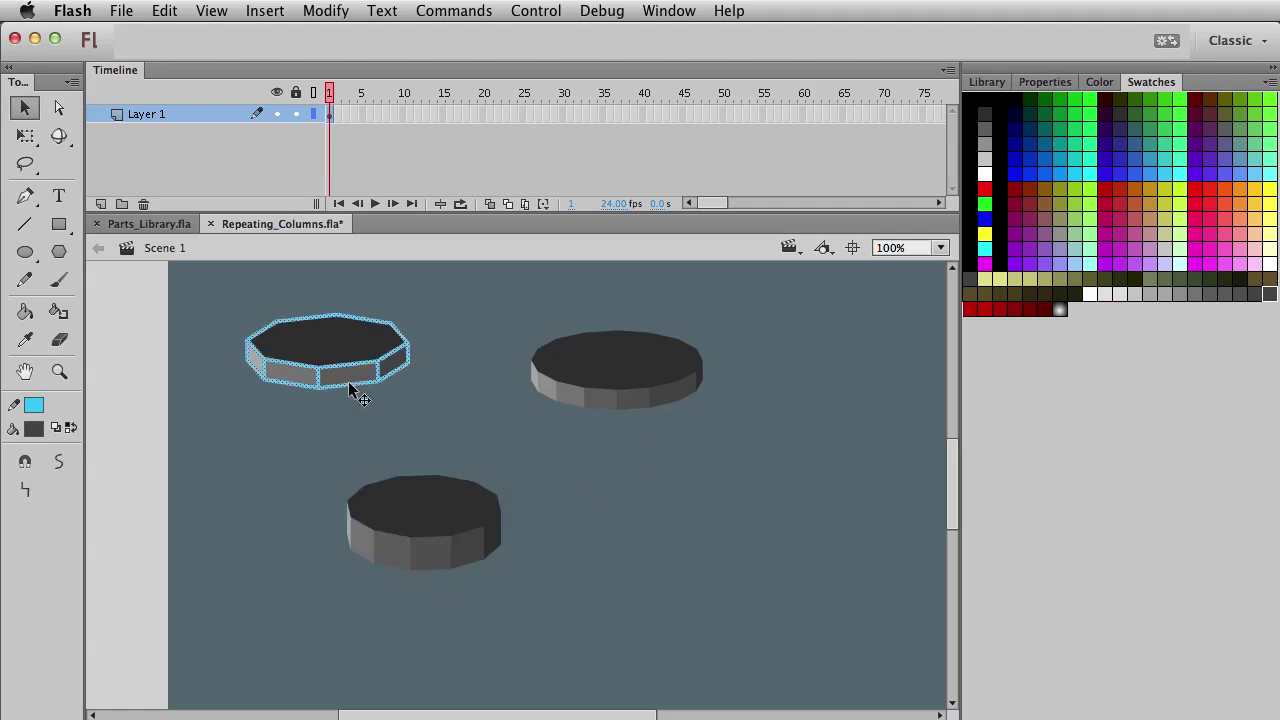
pyautogui.press('super+z')
pyautogui.press('super+z')
pyautogui.press('super+z')
# - Recolor the lower disc's top face with a slightly lighter dark gray swatch
pyautogui.click(497, 536)
pyautogui.click(436, 497)
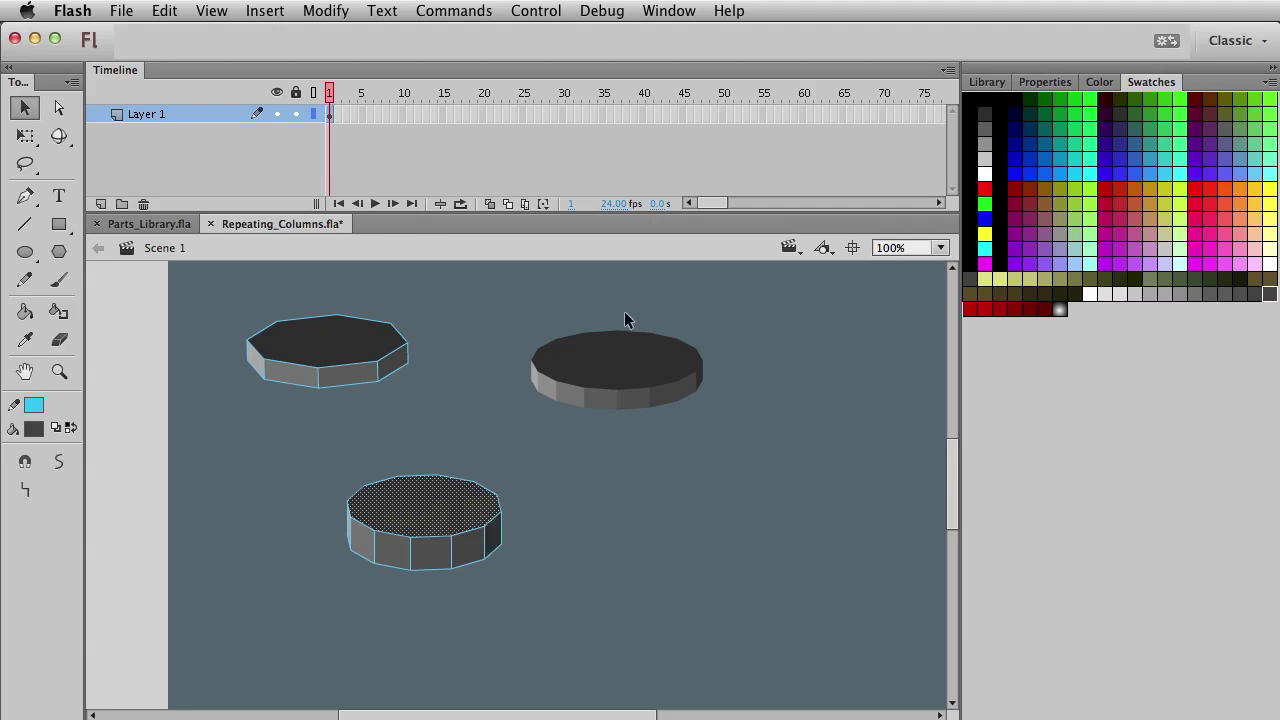
pyautogui.click(1244, 293)
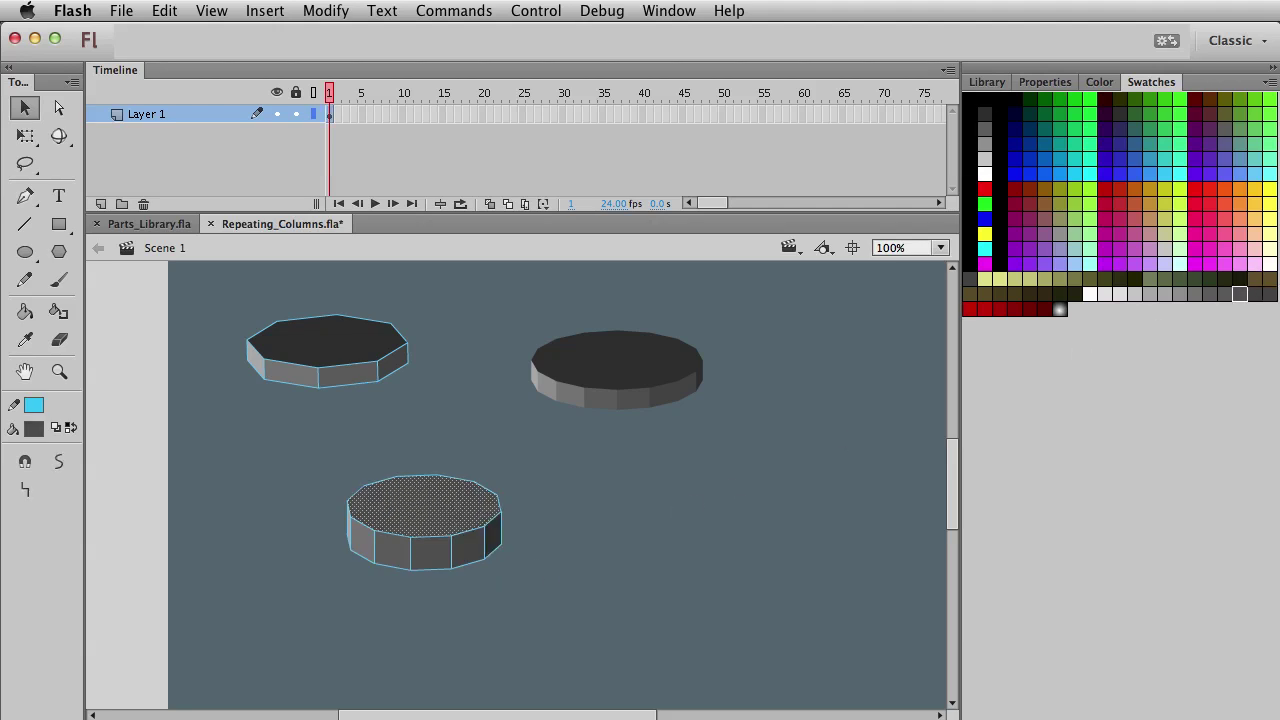
pyautogui.click(1256, 293)
pyautogui.click(600, 515)
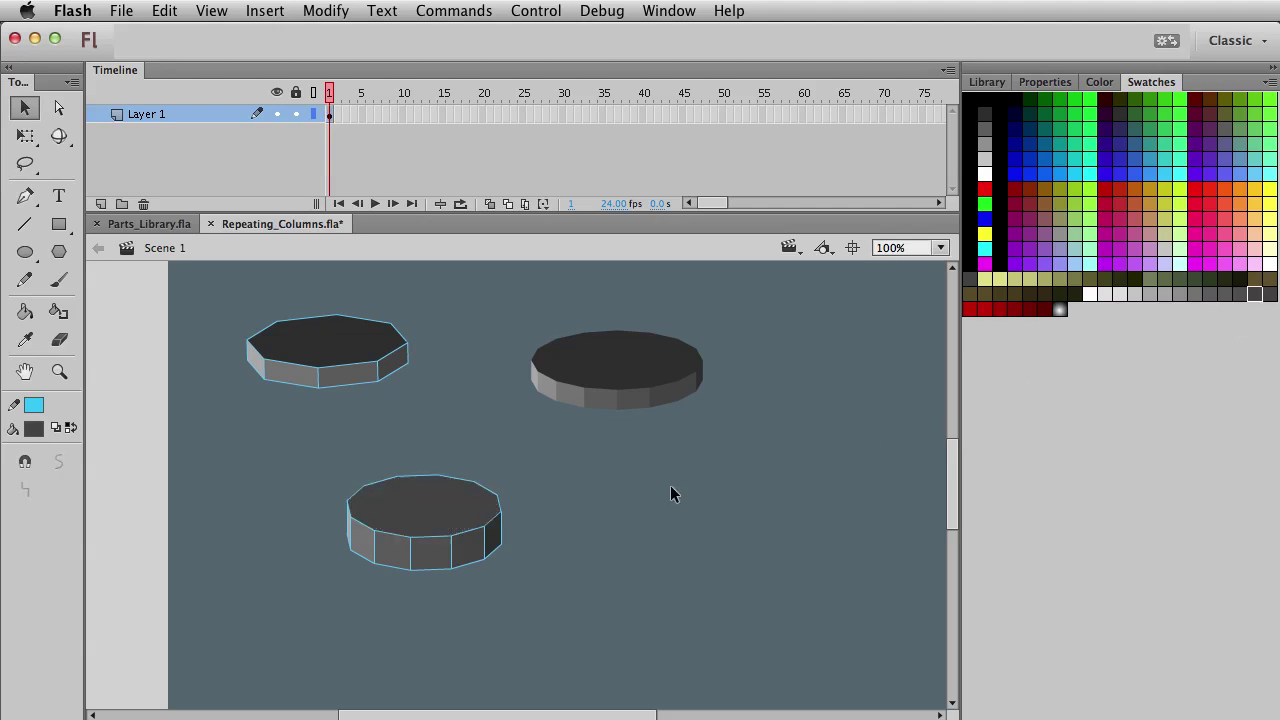
# - Delete the blue outlines from the lower disc and the upper-left disc
pyautogui.click(490, 560)
pyautogui.click(541, 568)
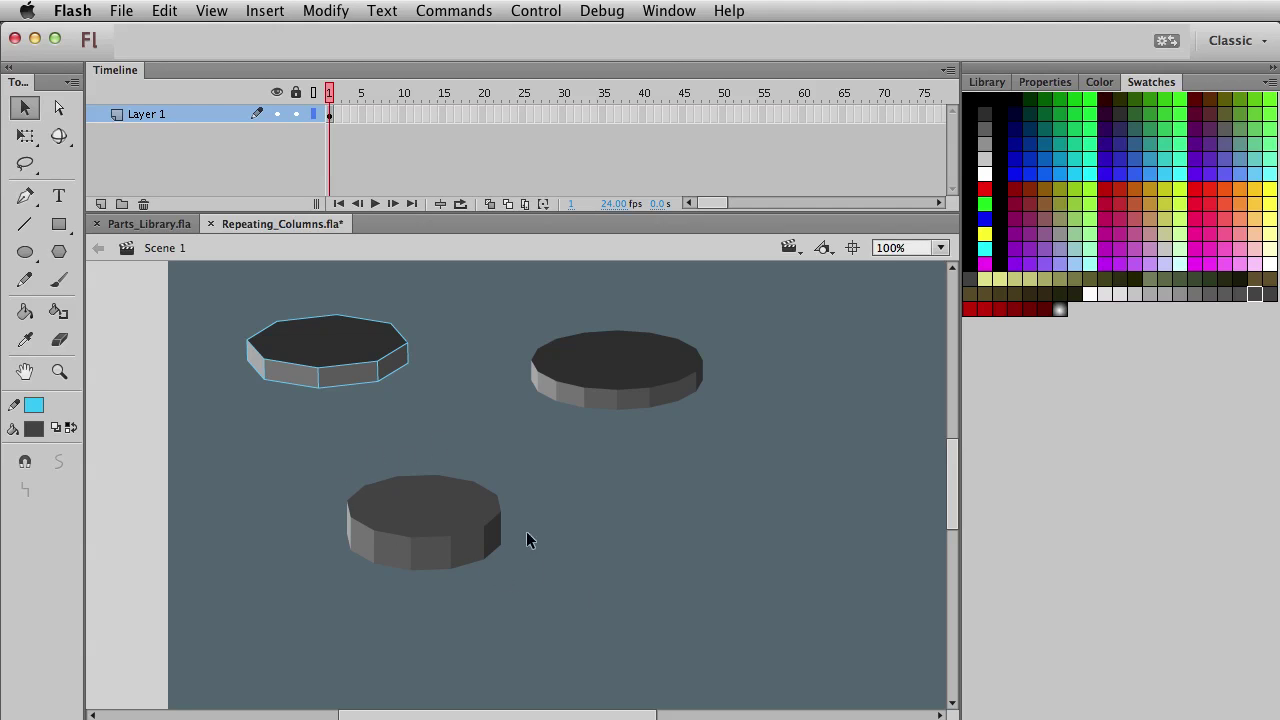
pyautogui.moveTo(534, 602); pyautogui.dragTo(352, 478)
pyautogui.doubleClick(374, 381)
pyautogui.press('Delete')
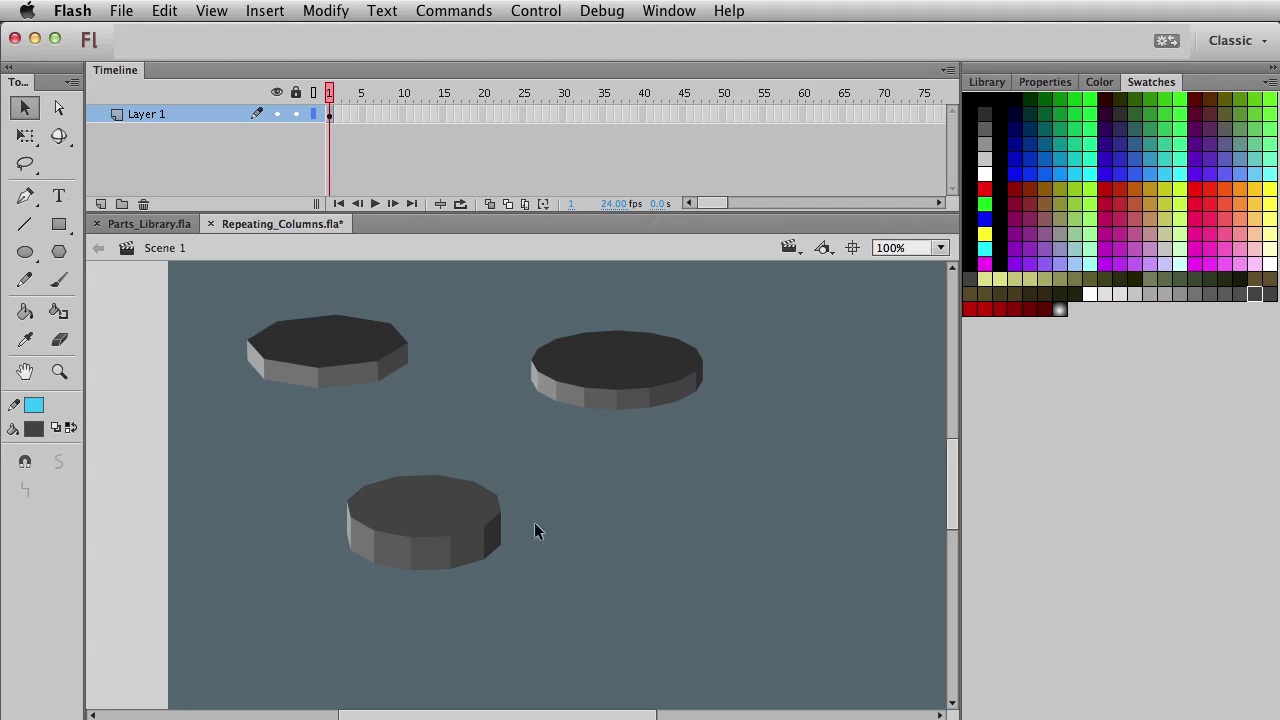
pyautogui.moveTo(278, 428); pyautogui.dragTo(533, 582)
pyautogui.click(591, 607)
# - Undo the outline deletions on both discs and the recoloring of the lower disc's top face
pyautogui.press('super+z')
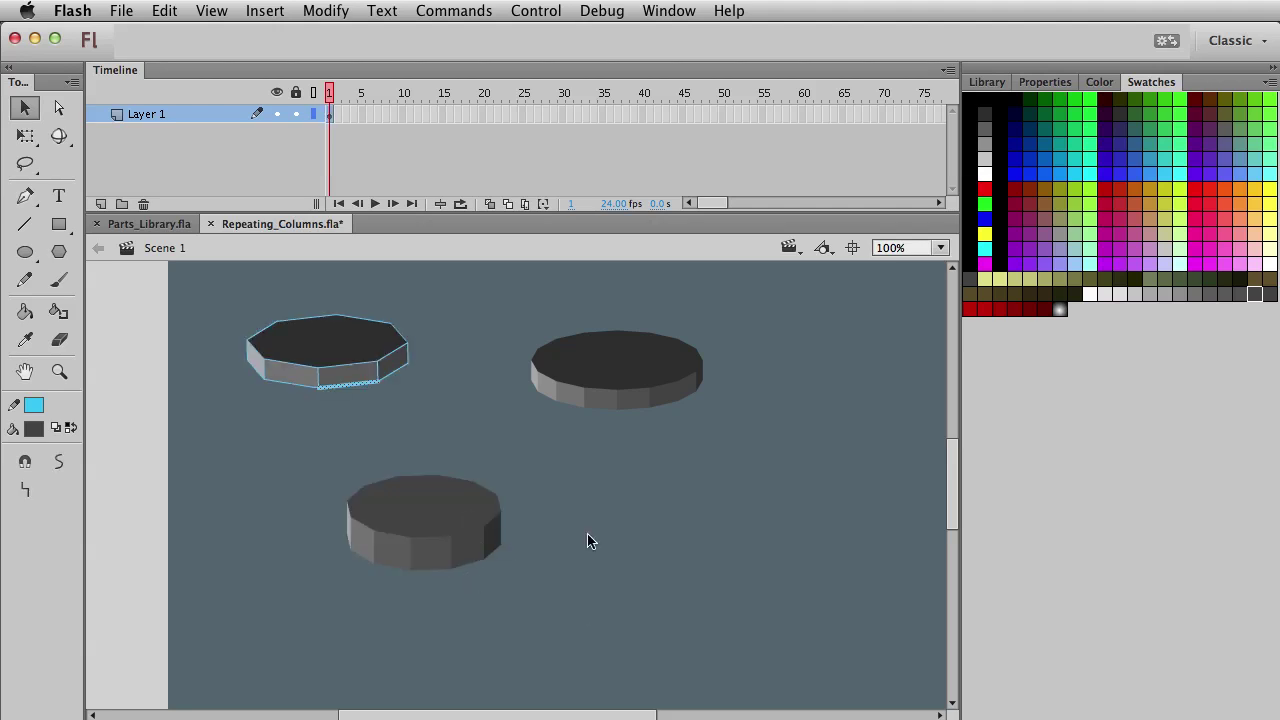
pyautogui.press('super+z')
pyautogui.press('super+z')
pyautogui.press('super+z')
pyautogui.press('super+z')
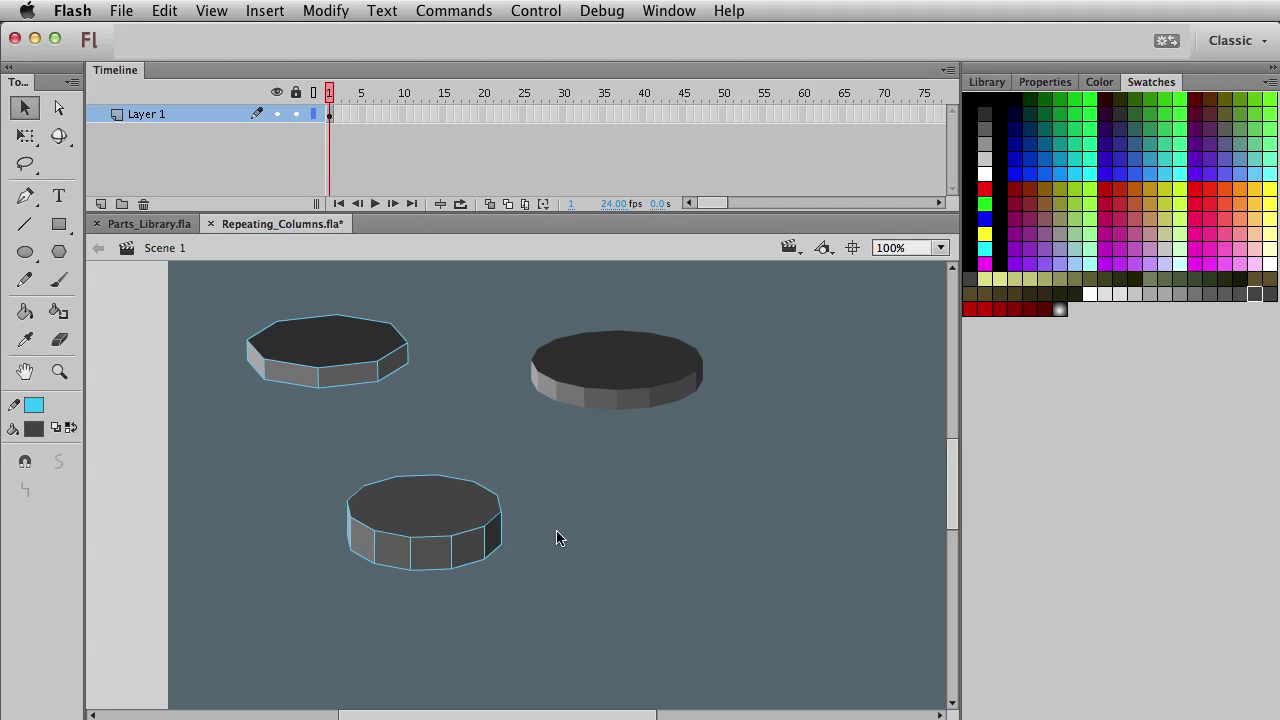
pyautogui.press('super+z')
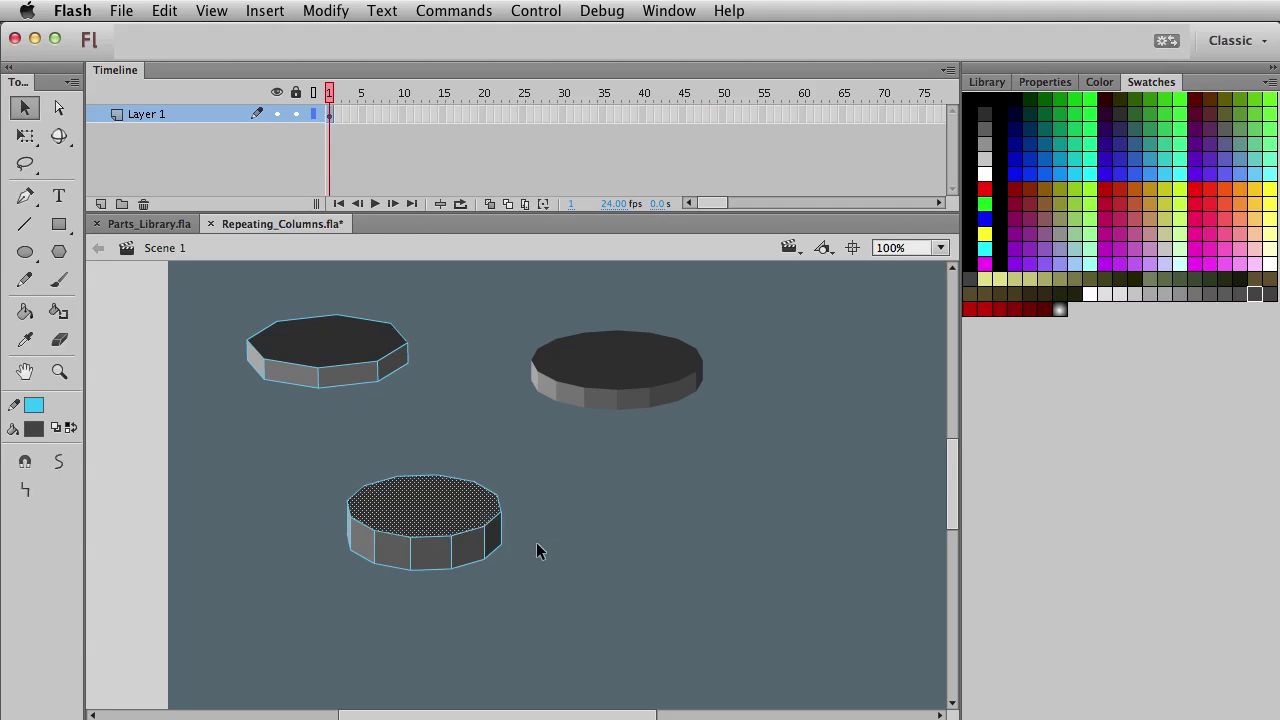
# - Recolor the rightmost side facet of the lower disc with a custom gray at 28% brightness, #474747
pyautogui.press('super+z')
pyautogui.press('super+z')
pyautogui.click(493, 532)
pyautogui.click(25, 311)
pyautogui.click(34, 429)
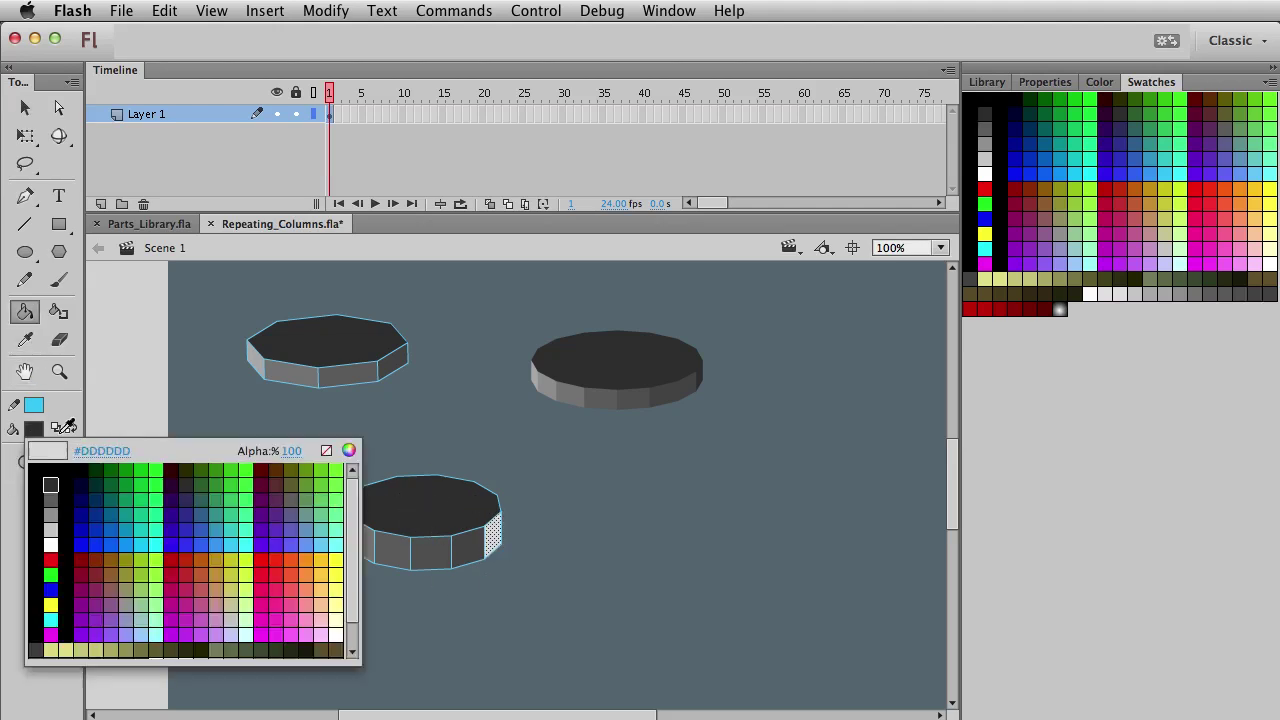
pyautogui.click(345, 451)
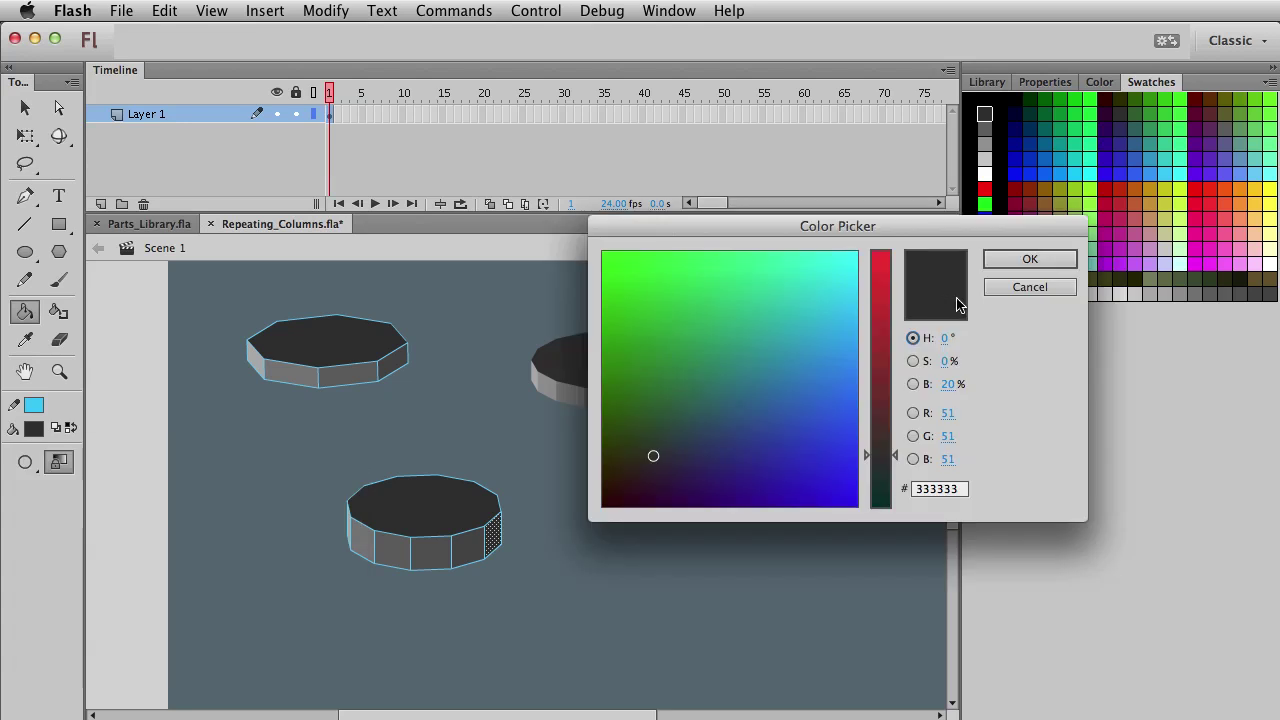
pyautogui.click(948, 384)
pyautogui.moveTo(949, 385); pyautogui.dragTo(966, 388)
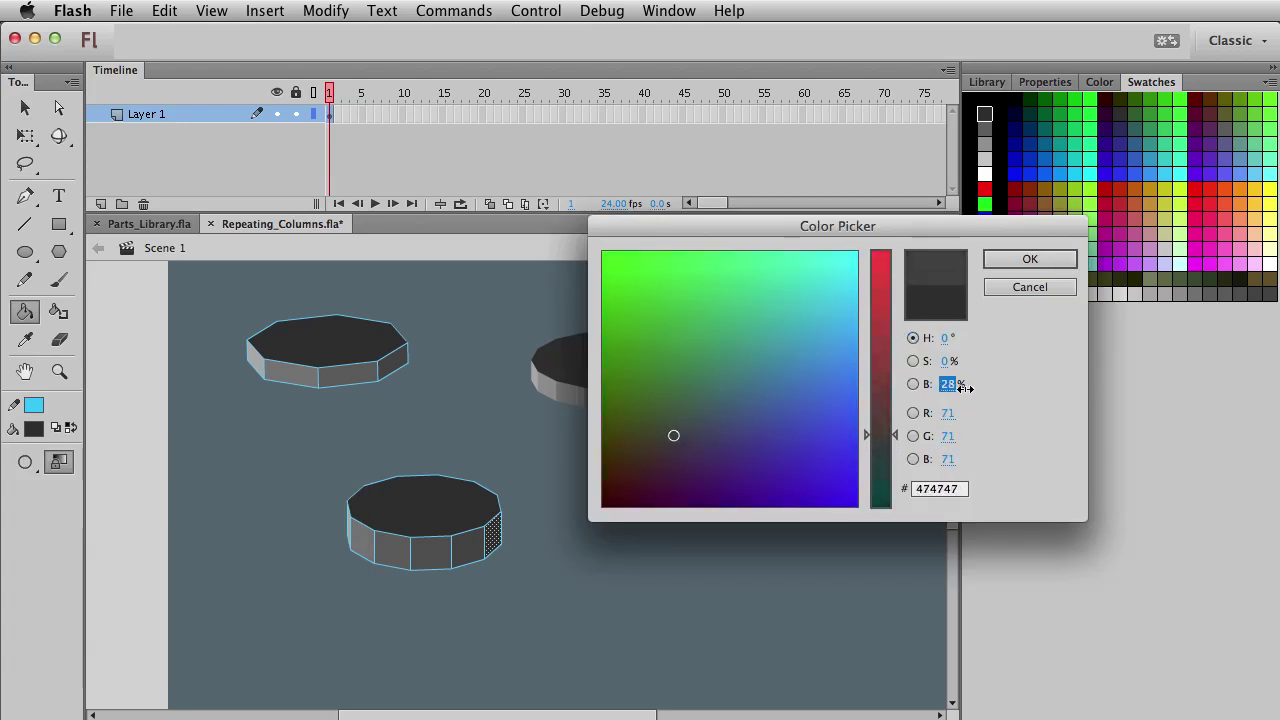
pyautogui.click(1029, 258)
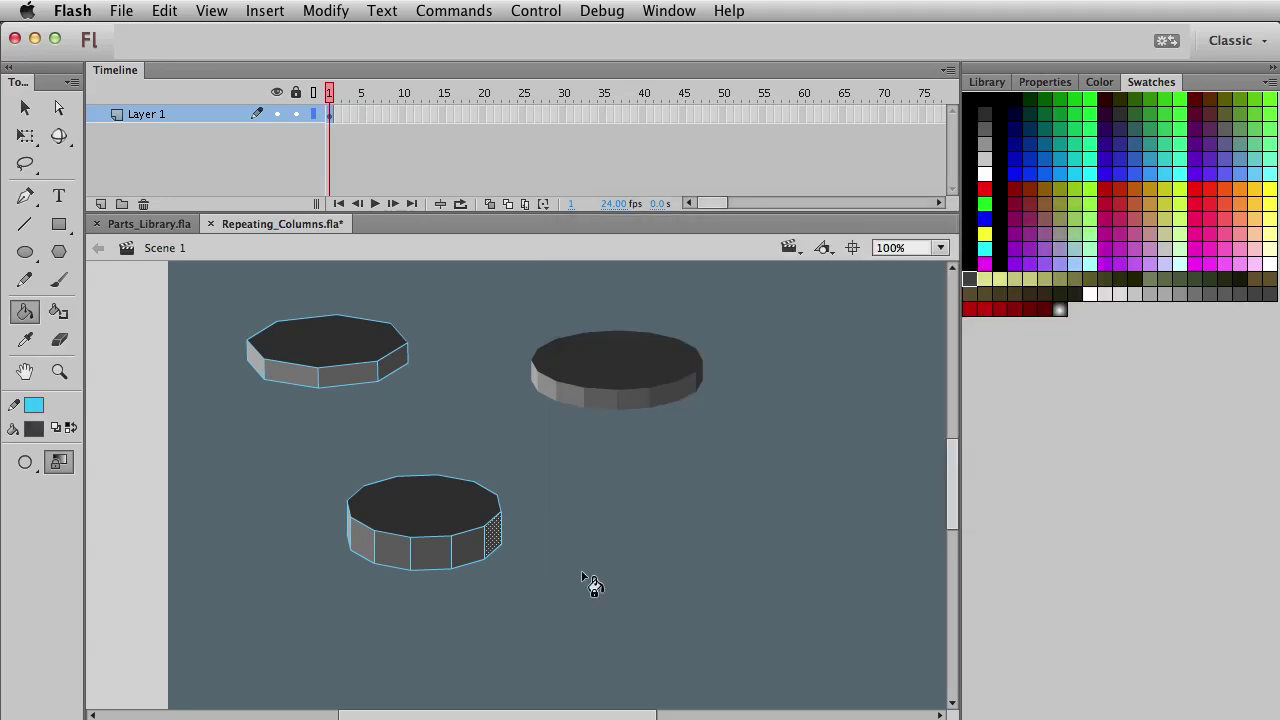
# - Delete the blue outlines from the lower disc and the upper-left disc
pyautogui.press('v')
pyautogui.doubleClick(494, 553)
pyautogui.press('Delete')
pyautogui.click(475, 543)
pyautogui.click(493, 535)
pyautogui.click(540, 587)
pyautogui.doubleClick(337, 386)
pyautogui.press('Delete')
# - Convert the upper-left disc into a movie clip symbol named "spinal column 1"
pyautogui.moveTo(445, 413)
pyautogui.mouseDown()
pyautogui.moveTo(216, 287)
pyautogui.moveTo(180, 285)
pyautogui.mouseUp()
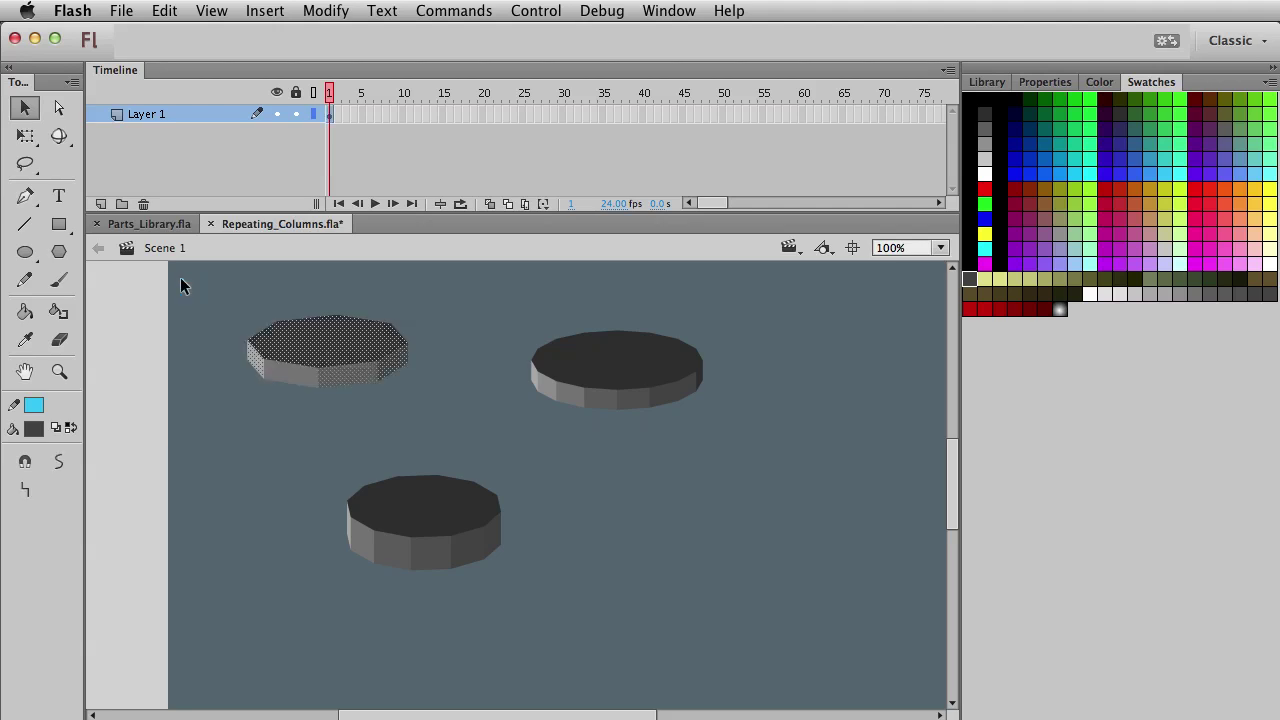
pyautogui.press('F8')
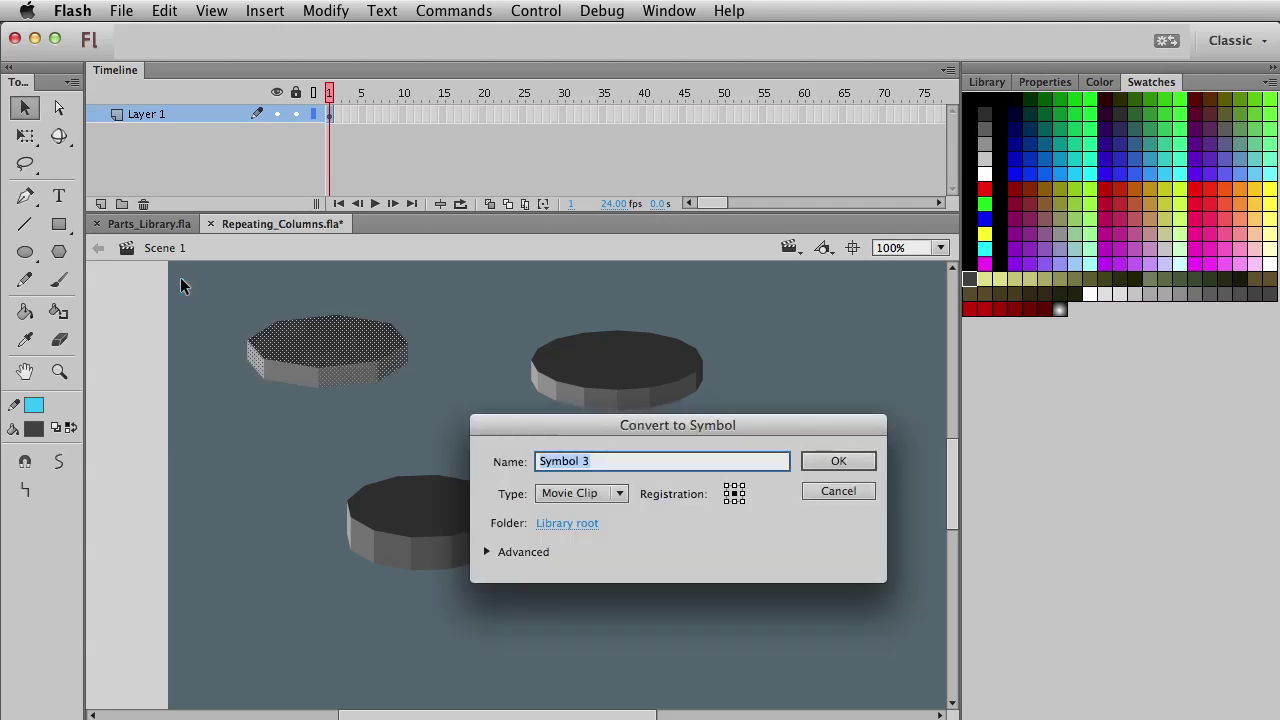
pyautogui.write('spinal column')
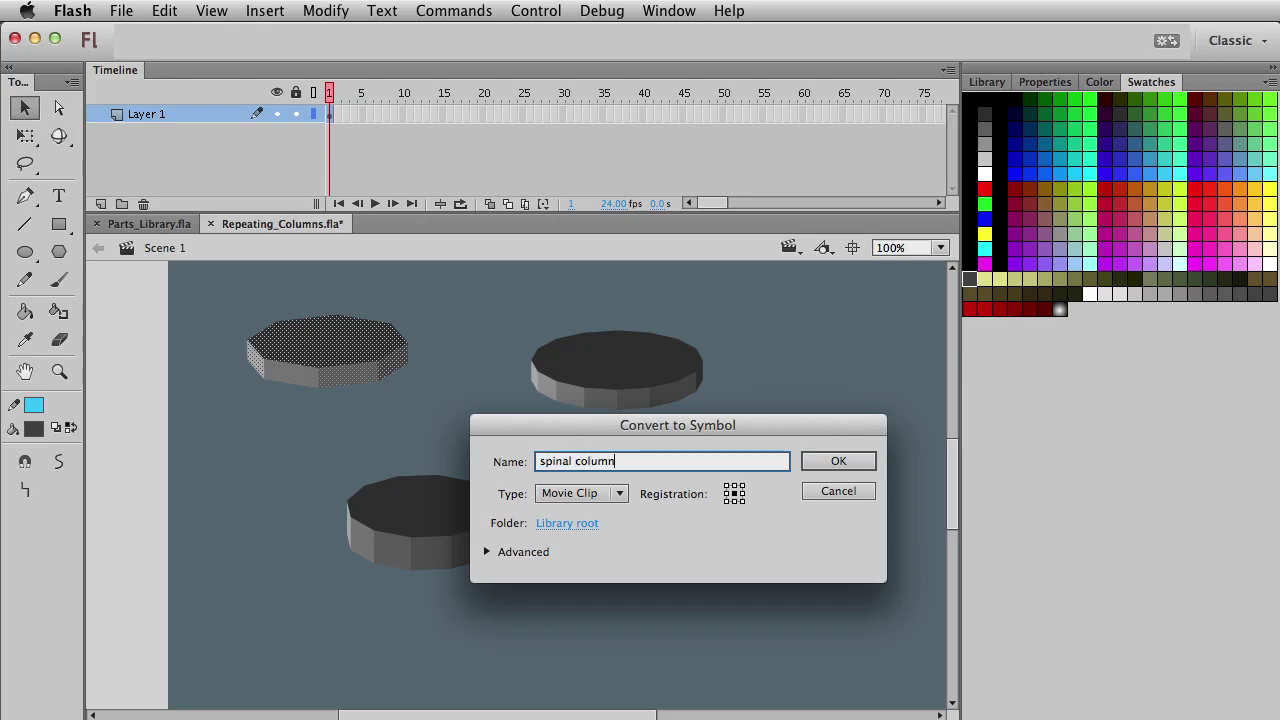
pyautogui.press('super+a')
pyautogui.press('super+c')
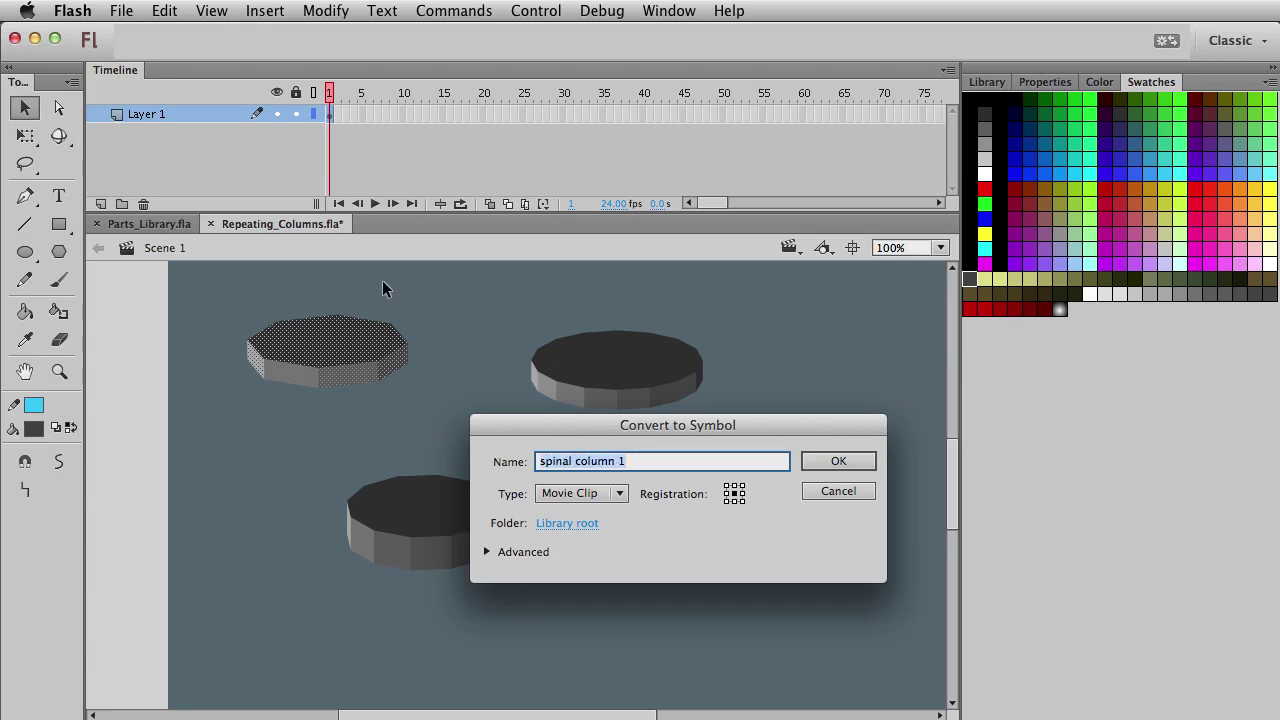
pyautogui.click(868, 458)
# - Convert the upper-right disc into a movie clip symbol named "spinal column 2"
pyautogui.moveTo(700, 447); pyautogui.dragTo(490, 285)
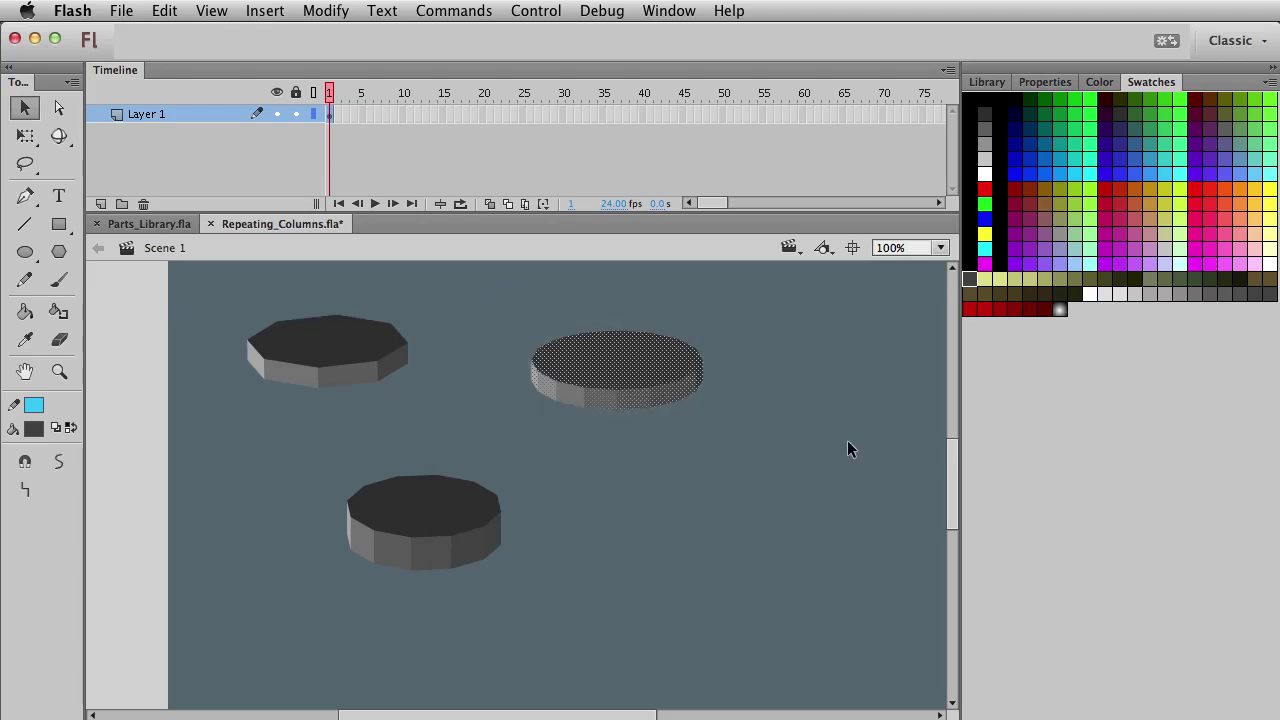
pyautogui.press('F8')
pyautogui.press('super+v')
pyautogui.press('BackSpace')
pyautogui.write('2')
pyautogui.press('Return')
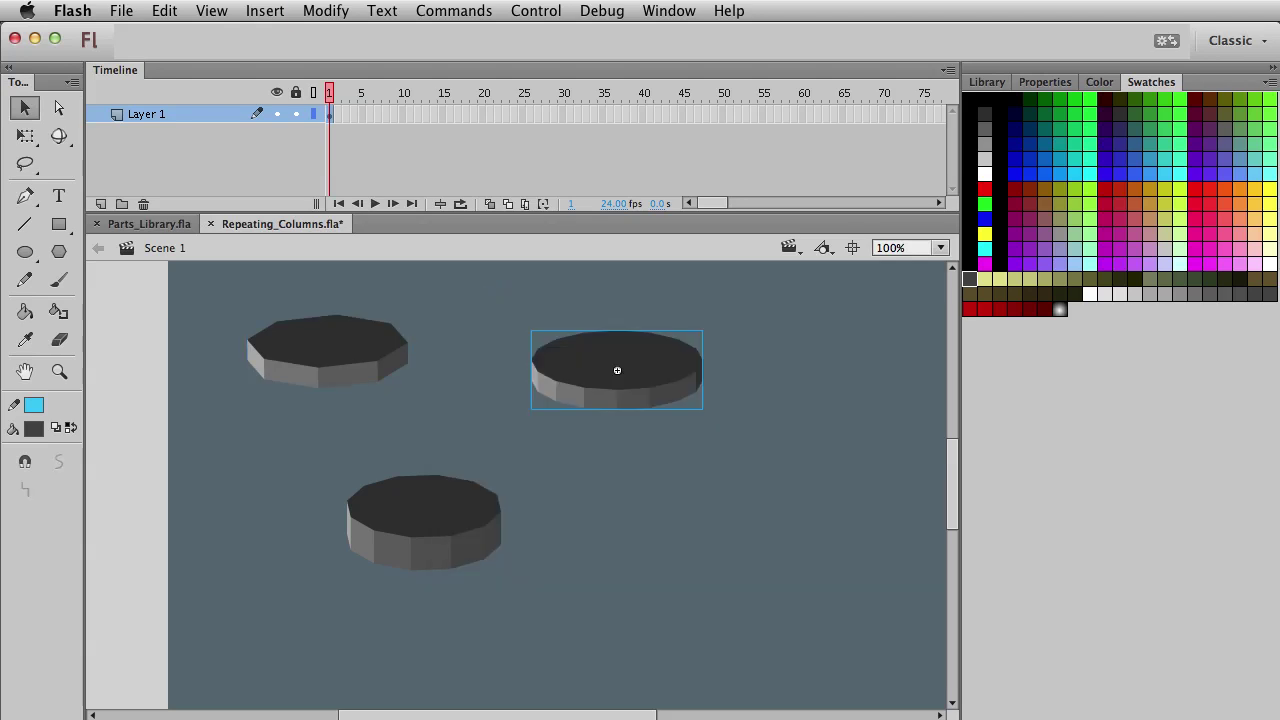
# - Convert the lower disc into a movie clip symbol named "spinal column 3"
pyautogui.moveTo(636, 628); pyautogui.dragTo(336, 464)
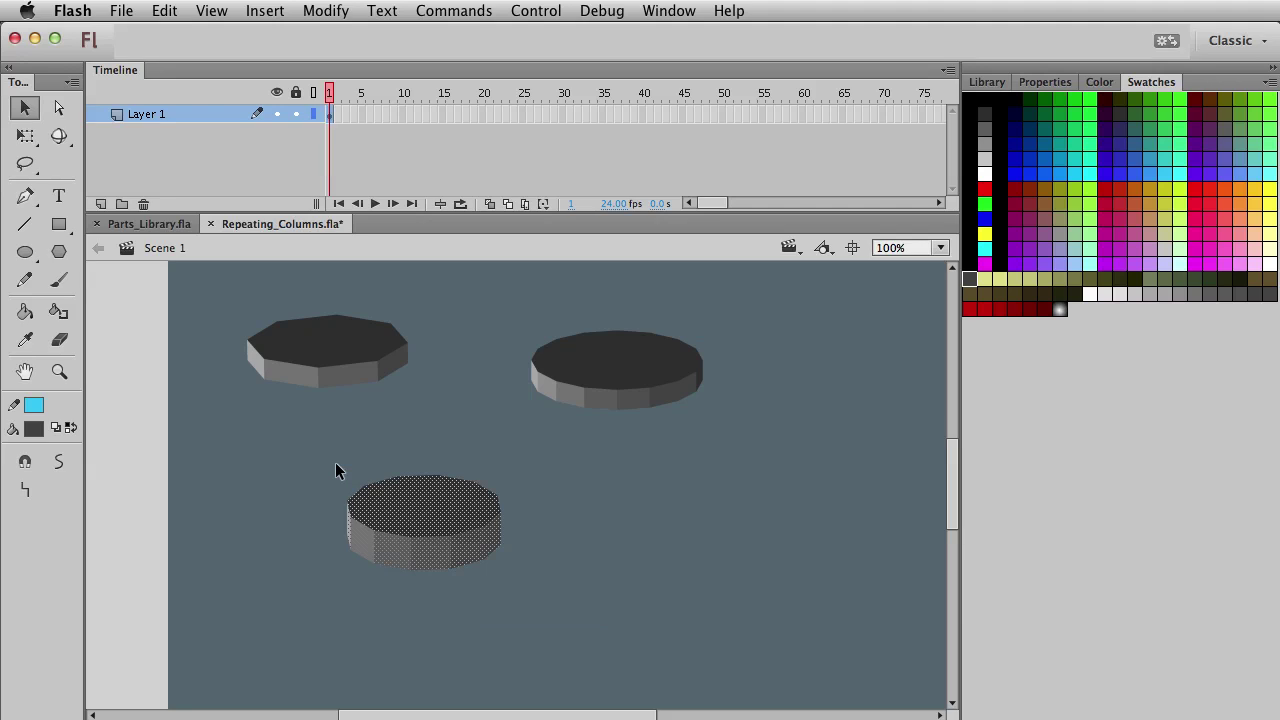
pyautogui.press('F8')
pyautogui.press('super+v')
pyautogui.write('3')
pyautogui.press('Return')
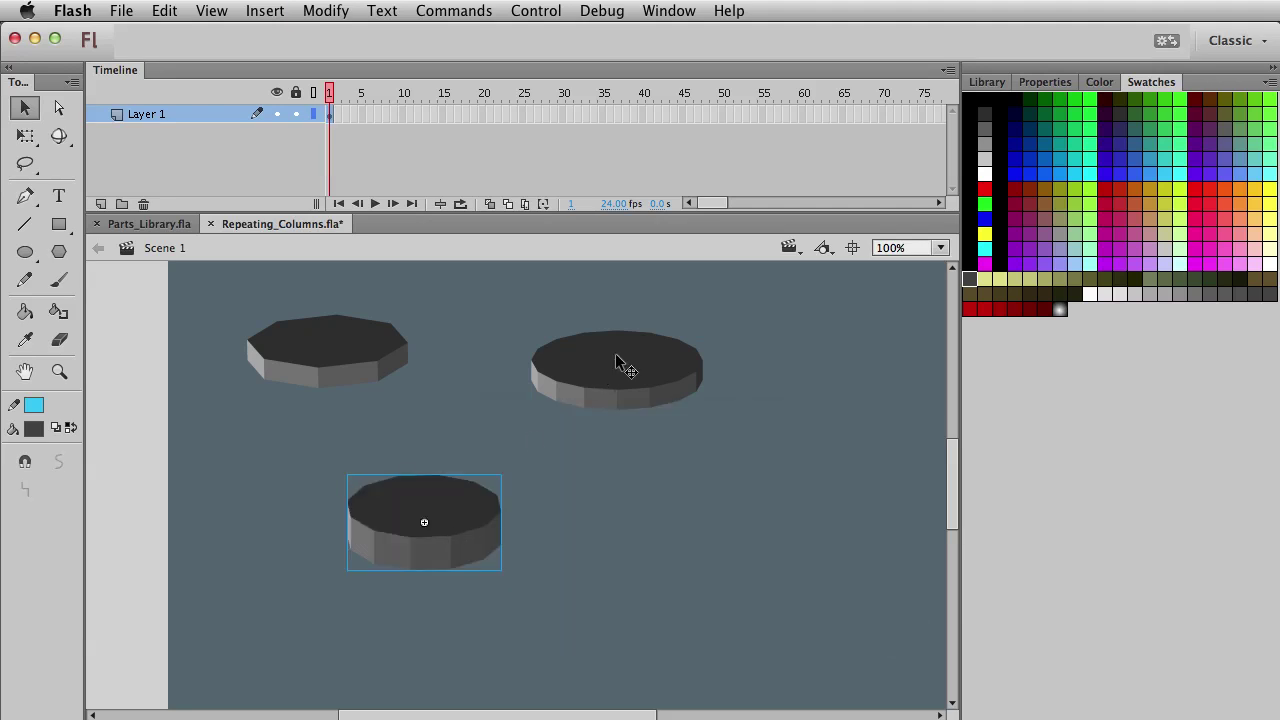
# - Stack the three discs concentrically, with the widest at the base and the eight-sided disc scaled down and centered on top
pyautogui.moveTo(651, 371); pyautogui.dragTo(512, 538)
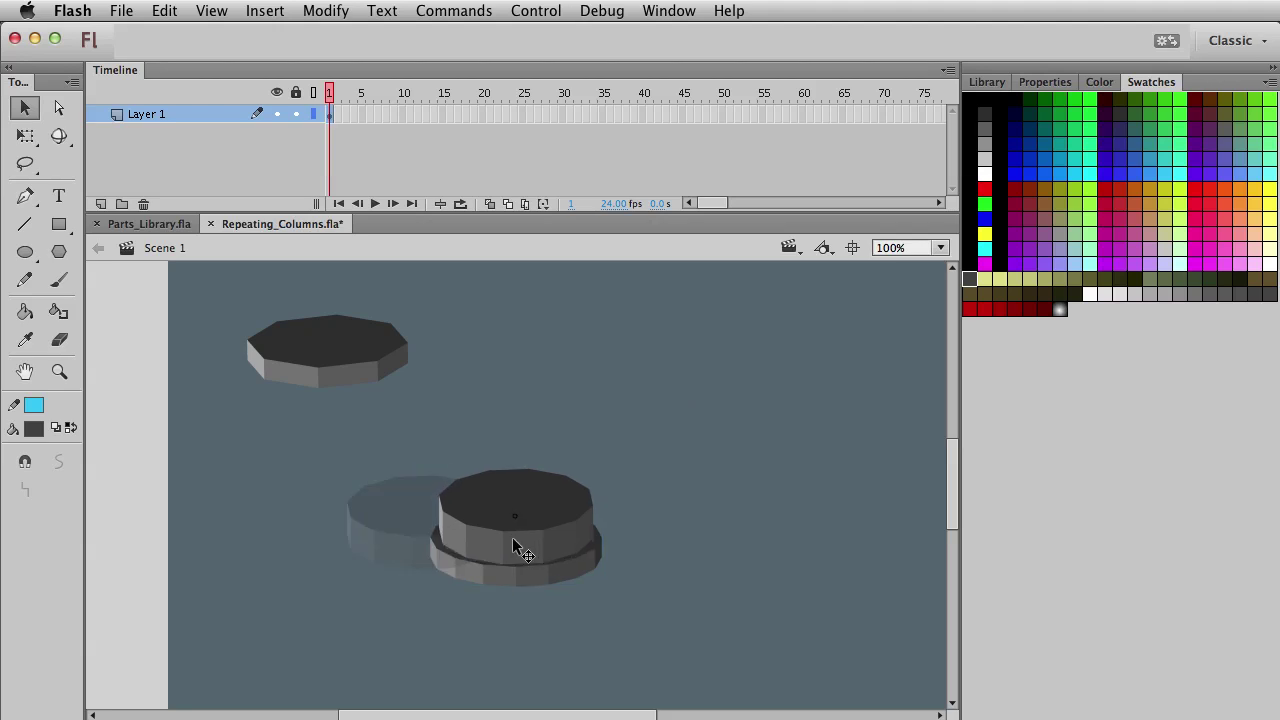
pyautogui.press('q')
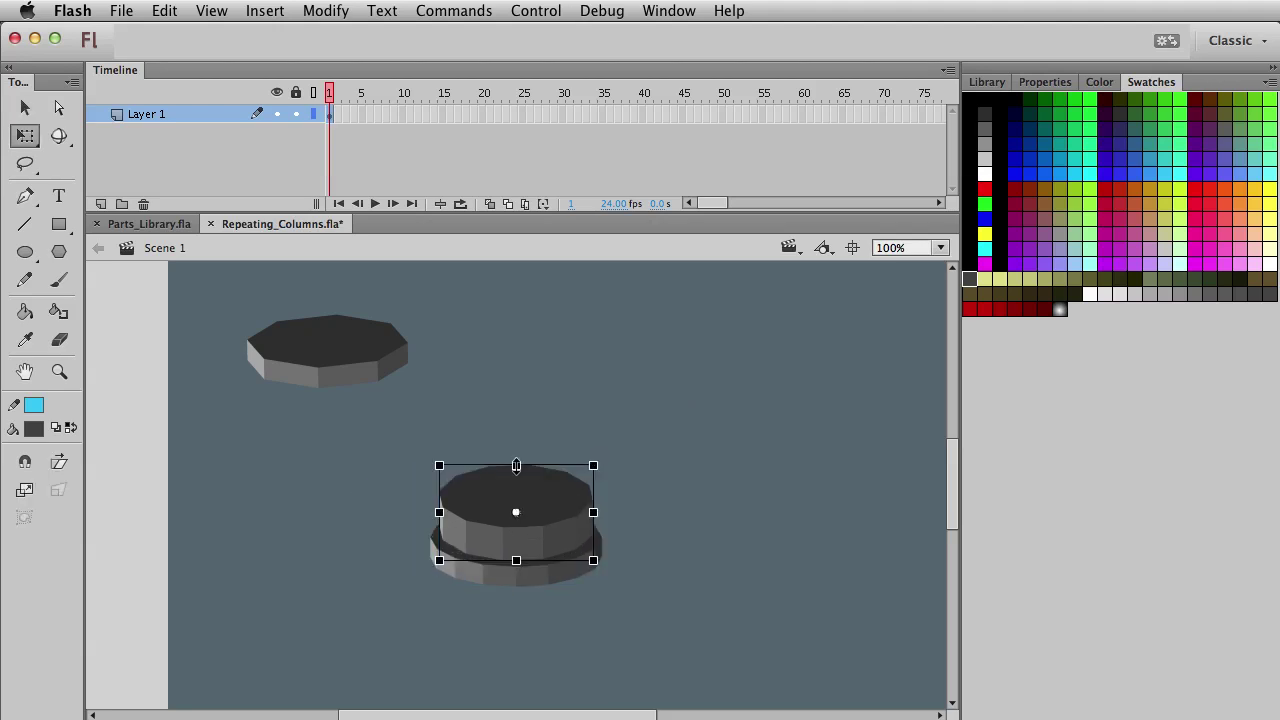
pyautogui.click(306, 358)
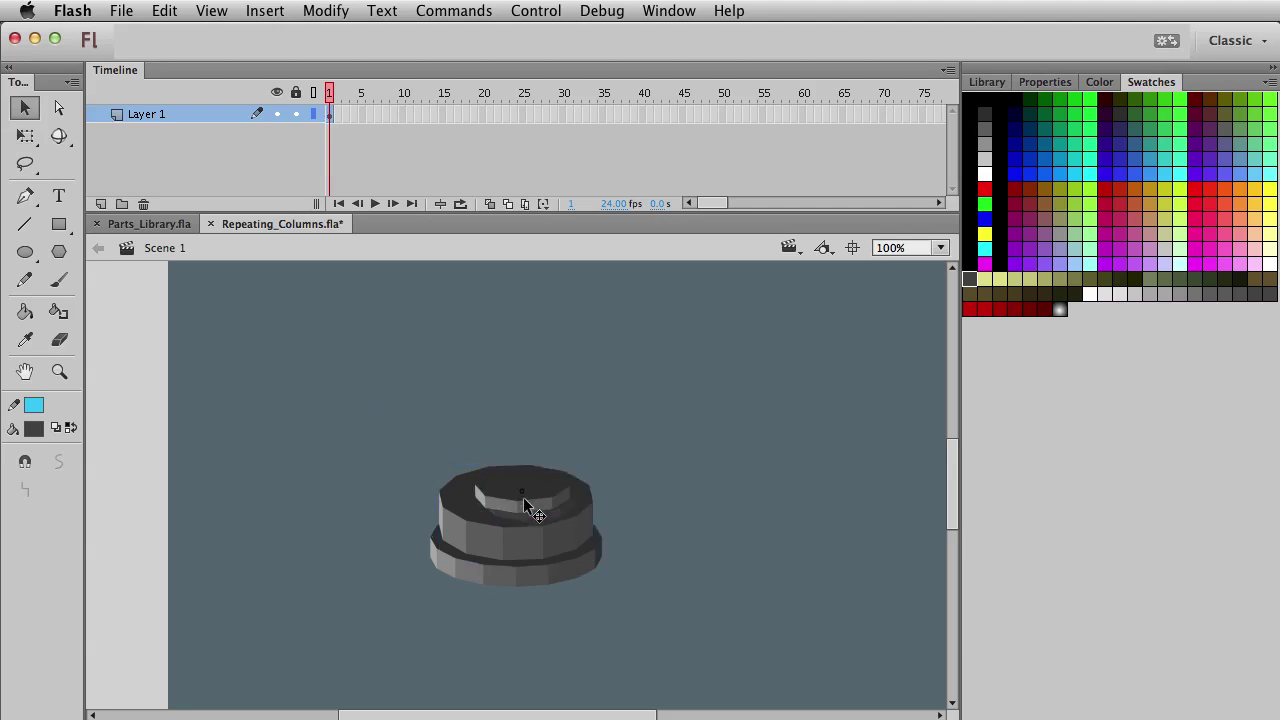
pyautogui.press('q')
pyautogui.moveTo(576, 461); pyautogui.dragTo(586, 458)
pyautogui.press('v')
pyautogui.press('Right')
pyautogui.press('Right')
pyautogui.press('Right')
pyautogui.press('Right')
pyautogui.press('Right')
pyautogui.press('Right')
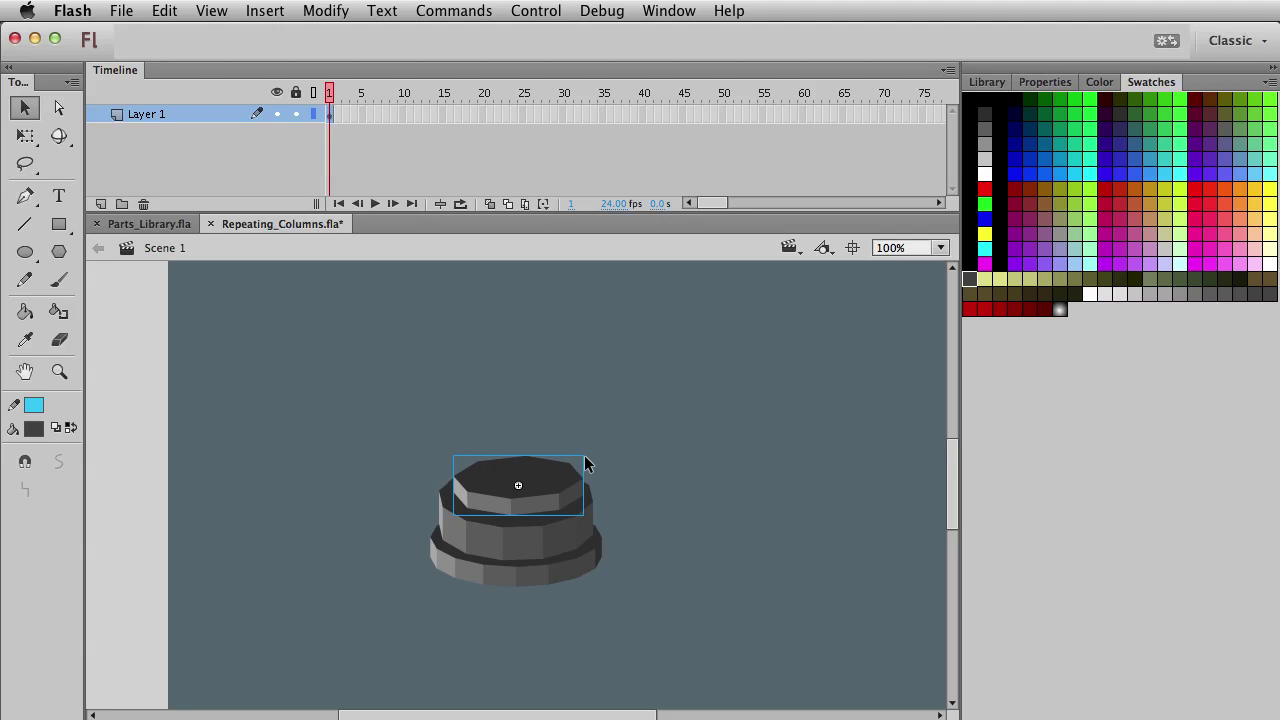
# - Enlarge the bottom disc slightly so it protrudes further around the middle disc
pyautogui.click(573, 578)
pyautogui.press('q')
pyautogui.moveTo(605, 510); pyautogui.dragTo(614, 505)
pyautogui.press('v')
# - Move the whole three-disc stack up and to the left and scale it down to about 45% of its size
pyautogui.click(591, 585)
pyautogui.moveTo(656, 608); pyautogui.dragTo(346, 424)
pyautogui.hotkey('ctrl', 'g')
pyautogui.press('q')
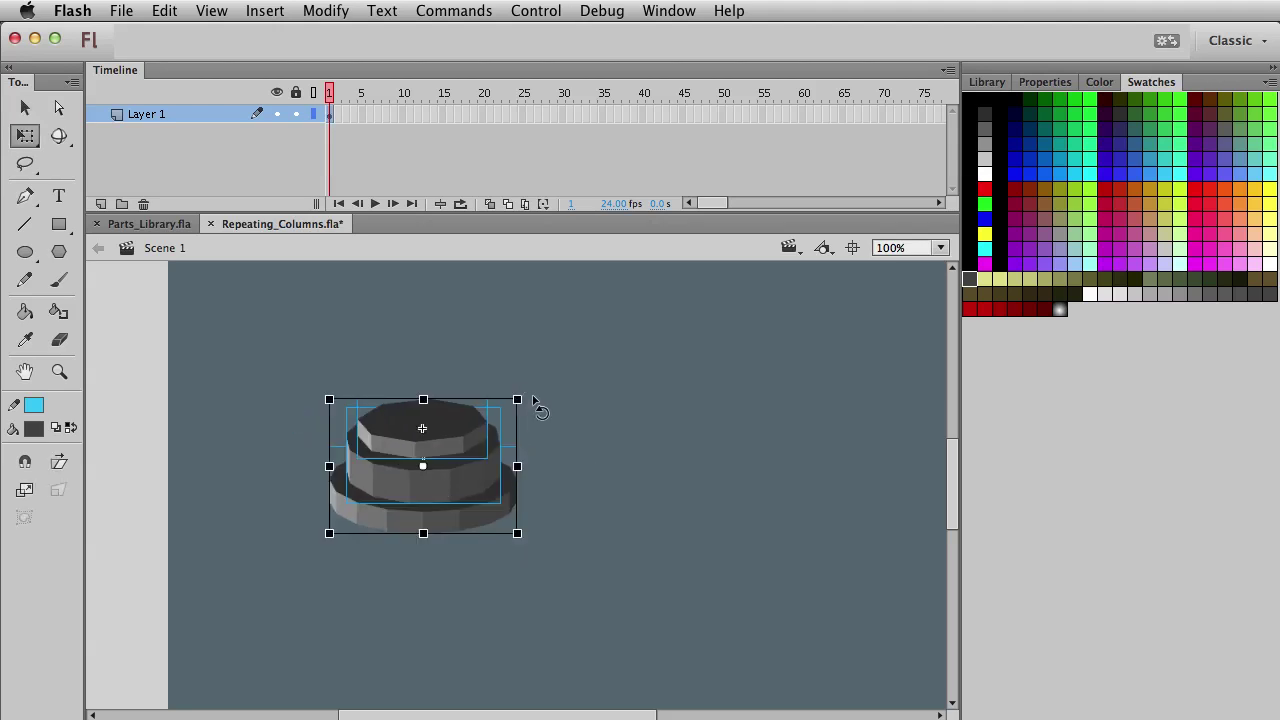
pyautogui.moveTo(520, 398); pyautogui.dragTo(467, 418)
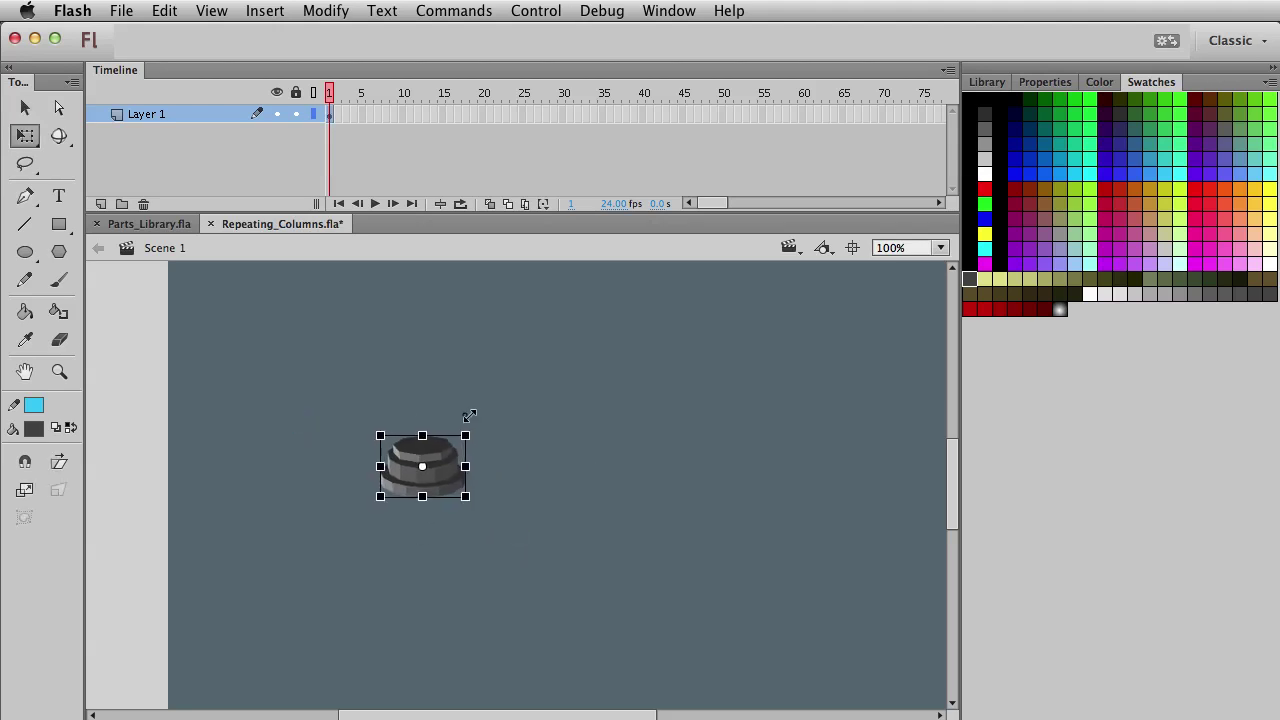
pyautogui.press('v')
pyautogui.click(537, 456)
# - Duplicate the three-disc stack in place and move the copy straight up until it sits on top of the original
pyautogui.moveTo(336, 392); pyautogui.dragTo(569, 562)
pyautogui.press('super+c')
pyautogui.press('super+shift+v')
pyautogui.hotkey('shift', 'Up')
pyautogui.hotkey('shift', 'Up')
pyautogui.hotkey('shift', 'Up')
pyautogui.hotkey('shift', 'Up')
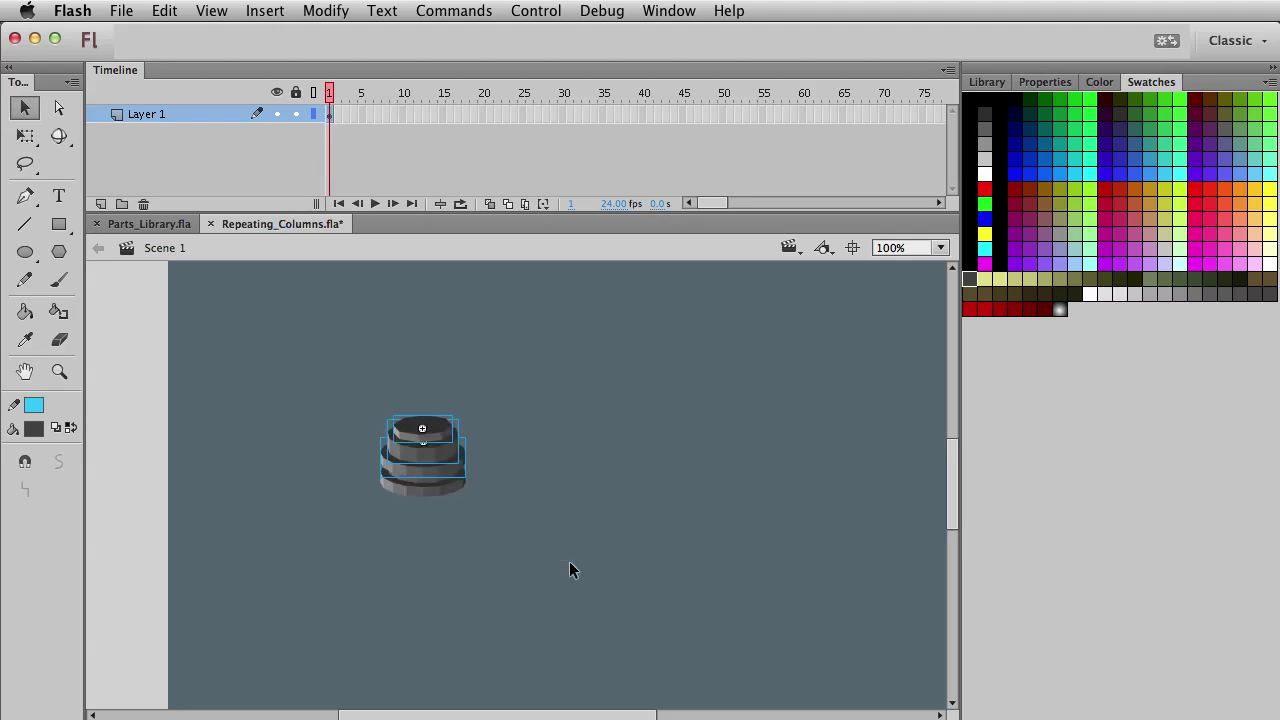
pyautogui.press('Up')
pyautogui.press('Up')
pyautogui.press('Up')
pyautogui.press('Up')
pyautogui.press('Up')
pyautogui.press('Up')
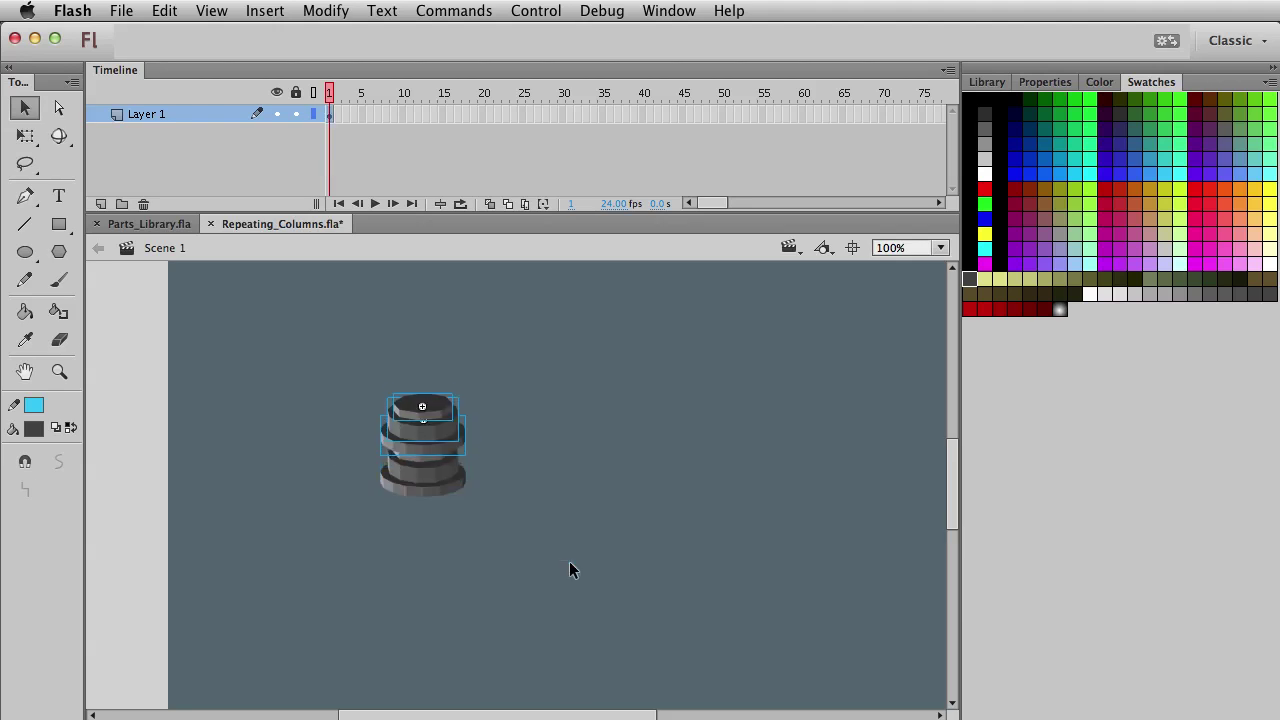
pyautogui.press('q')
pyautogui.click(586, 546)
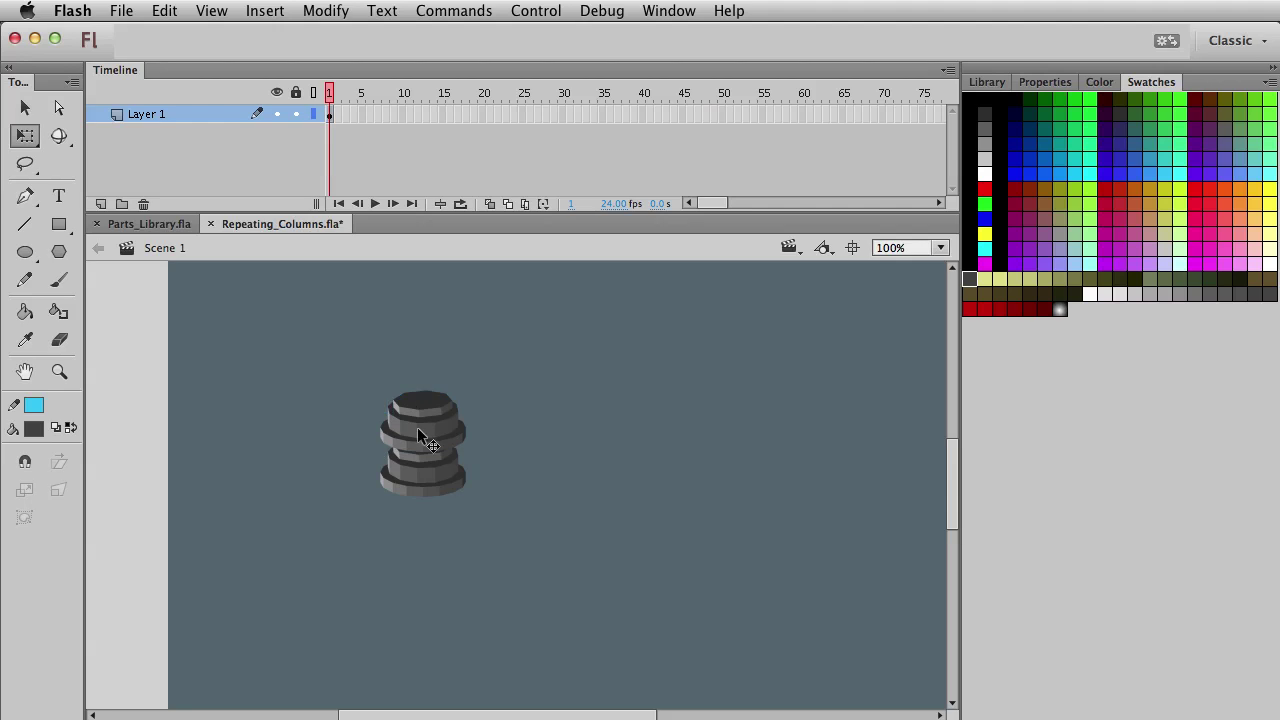
pyautogui.moveTo(292, 322); pyautogui.dragTo(548, 456)
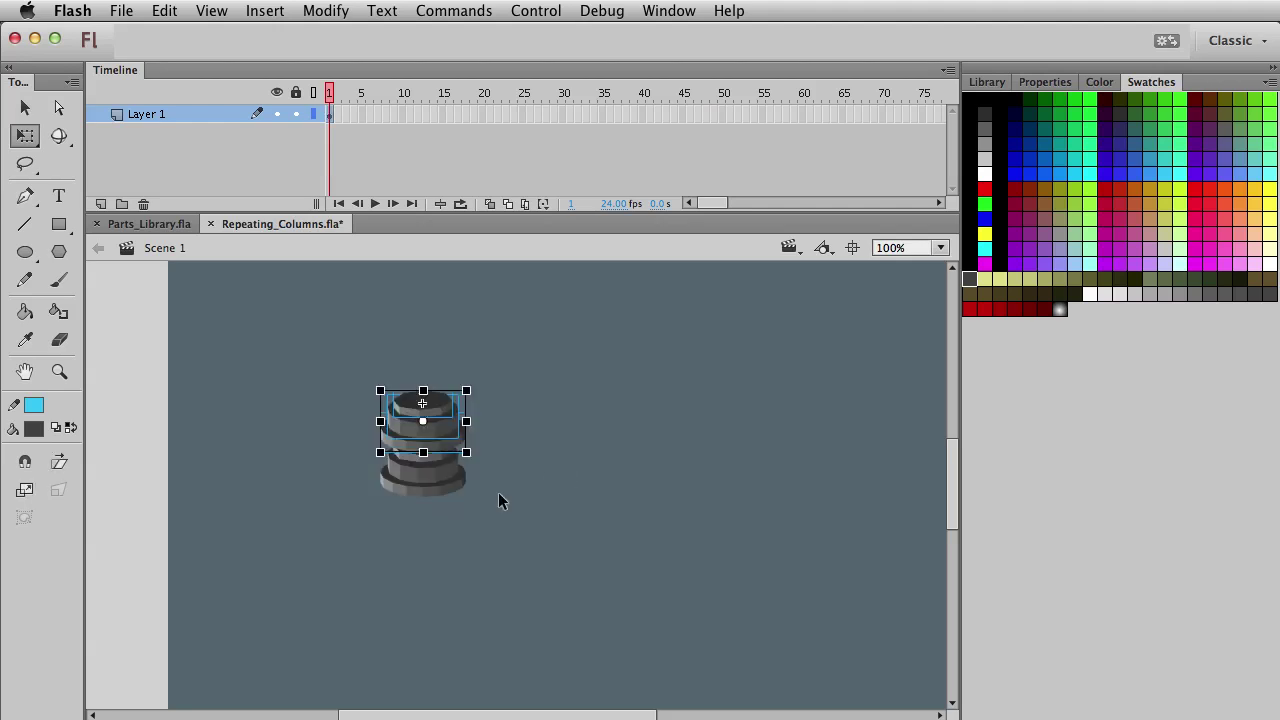
pyautogui.moveTo(327, 440); pyautogui.dragTo(592, 558)
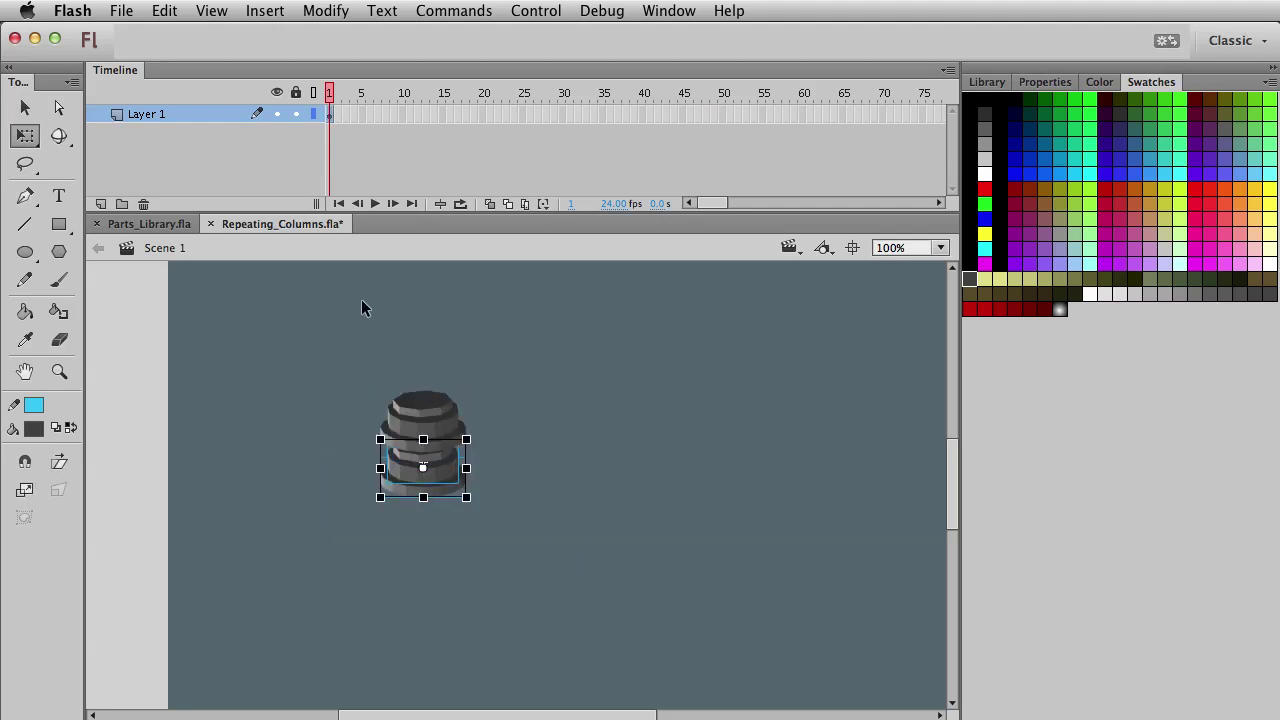
pyautogui.click(494, 480)
# - Tilt the upper segment's top discs slightly counterclockwise with Free Transform
pyautogui.click(423, 401)
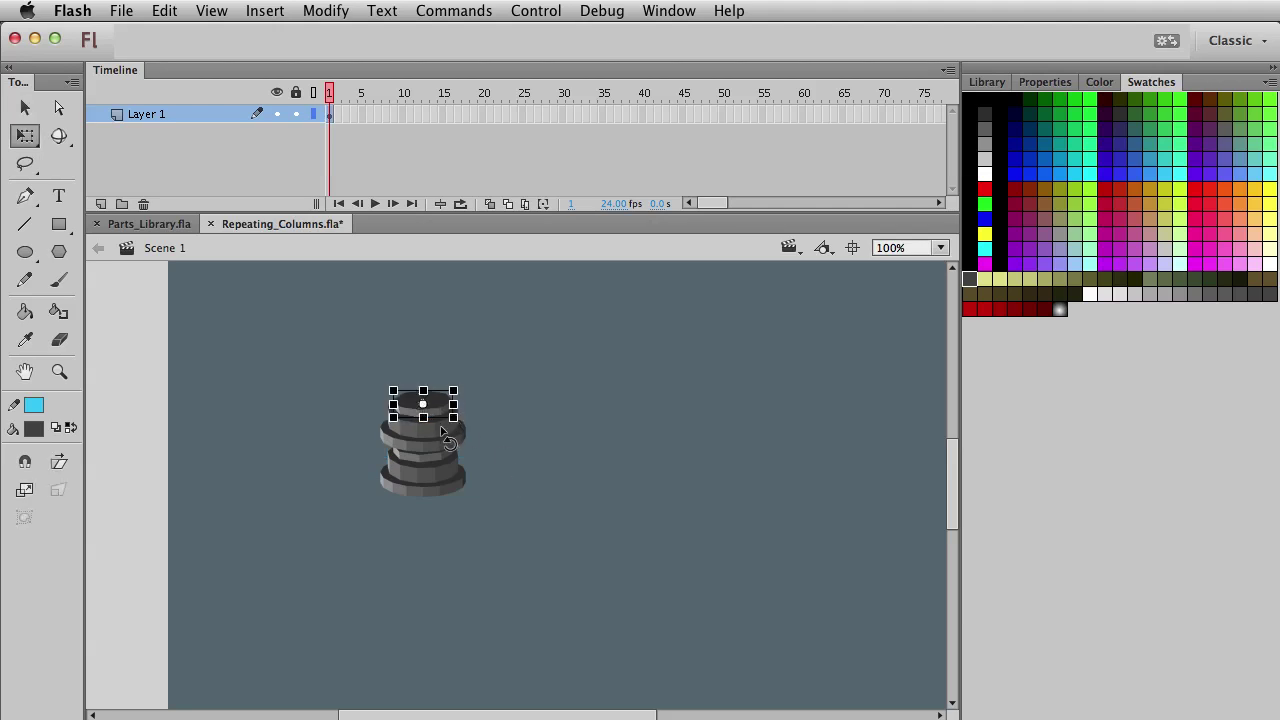
pyautogui.press('v')
pyautogui.press('q')
pyautogui.moveTo(468, 443); pyautogui.dragTo(470, 430)
pyautogui.press('v')
pyautogui.click(422, 412)
pyautogui.press('q')
pyautogui.click(499, 480)
# - Tilt the discs of the lower segment slightly clockwise with Free Transform
pyautogui.press('v')
pyautogui.press('q')
pyautogui.click(443, 454)
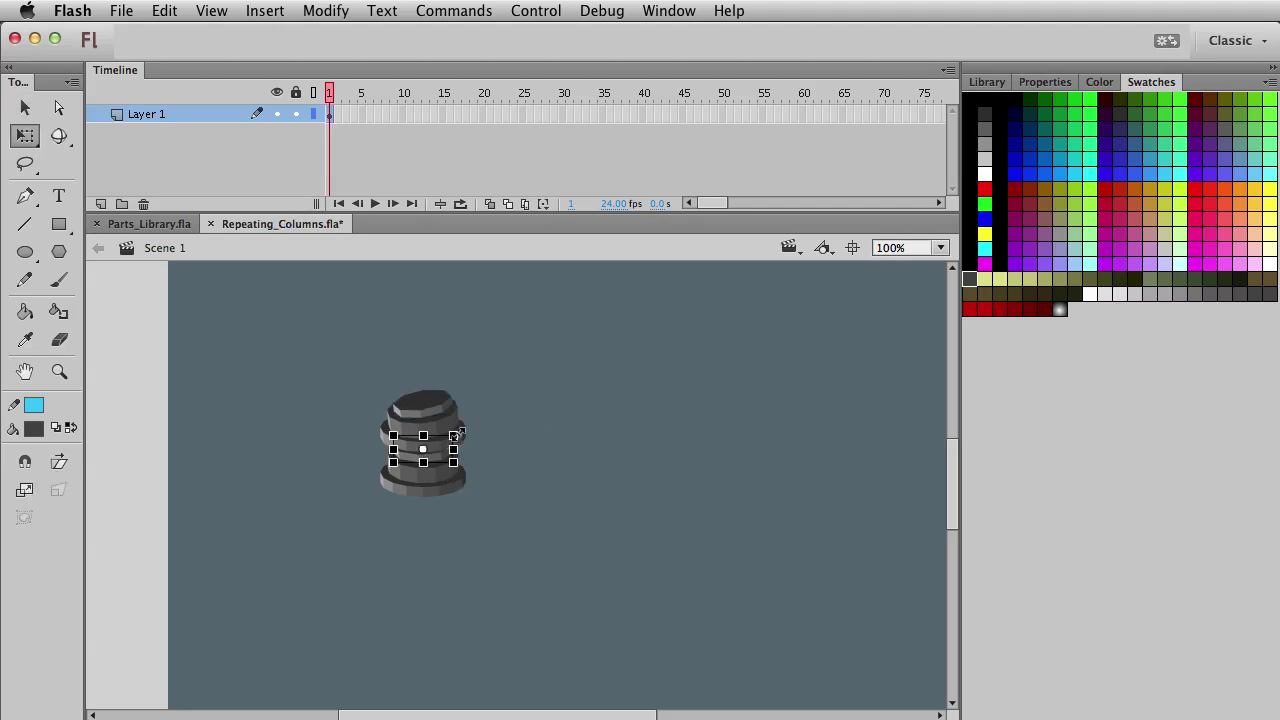
pyautogui.moveTo(462, 427); pyautogui.dragTo(480, 457)
pyautogui.click(432, 487)
pyautogui.press('v')
pyautogui.press('q')
pyautogui.press('v')
pyautogui.click(513, 549)
# - Move the two-segment column down and place a pasted copy of it on top
pyautogui.moveTo(323, 357); pyautogui.dragTo(537, 563)
pyautogui.moveTo(423, 428); pyautogui.dragTo(434, 489)
pyautogui.press('super+c')
pyautogui.press('super+v')
pyautogui.moveTo(524, 486); pyautogui.dragTo(488, 395)
# - Rotate the copied upper half so the column bends to the left above the lower half
pyautogui.press('q')
pyautogui.moveTo(541, 483); pyautogui.dragTo(455, 459)
pyautogui.press('v')
pyautogui.press('q')
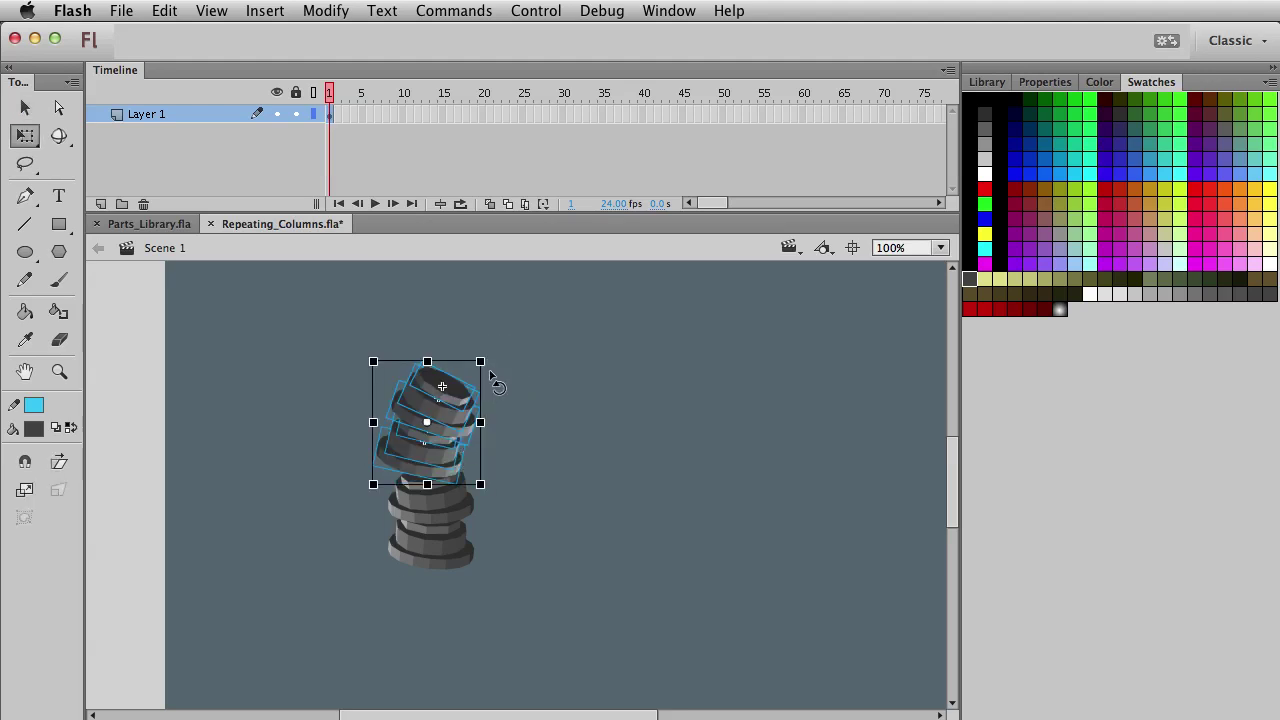
pyautogui.moveTo(491, 378); pyautogui.dragTo(490, 374)
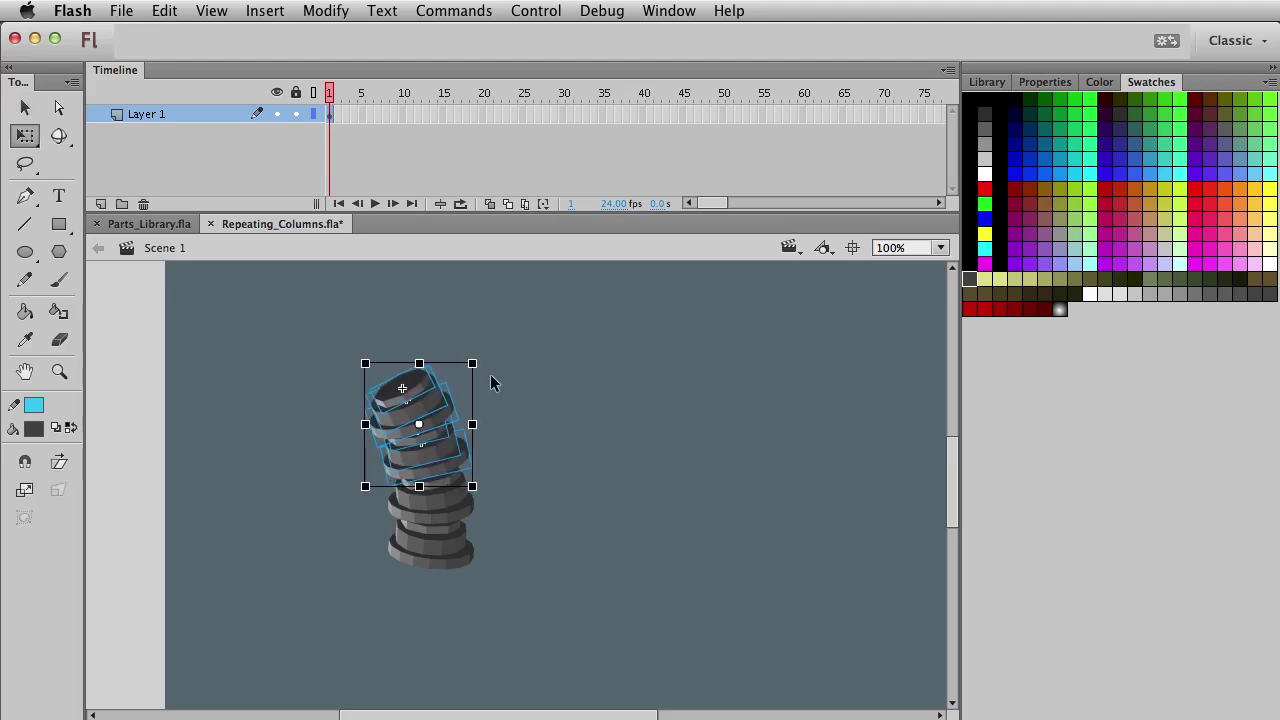
pyautogui.press('v')
pyautogui.click(520, 392)
# - Move the whole bent column down and to the left to free space beside it
pyautogui.moveTo(523, 634); pyautogui.dragTo(288, 300)
pyautogui.moveTo(428, 437); pyautogui.dragTo(371, 460)
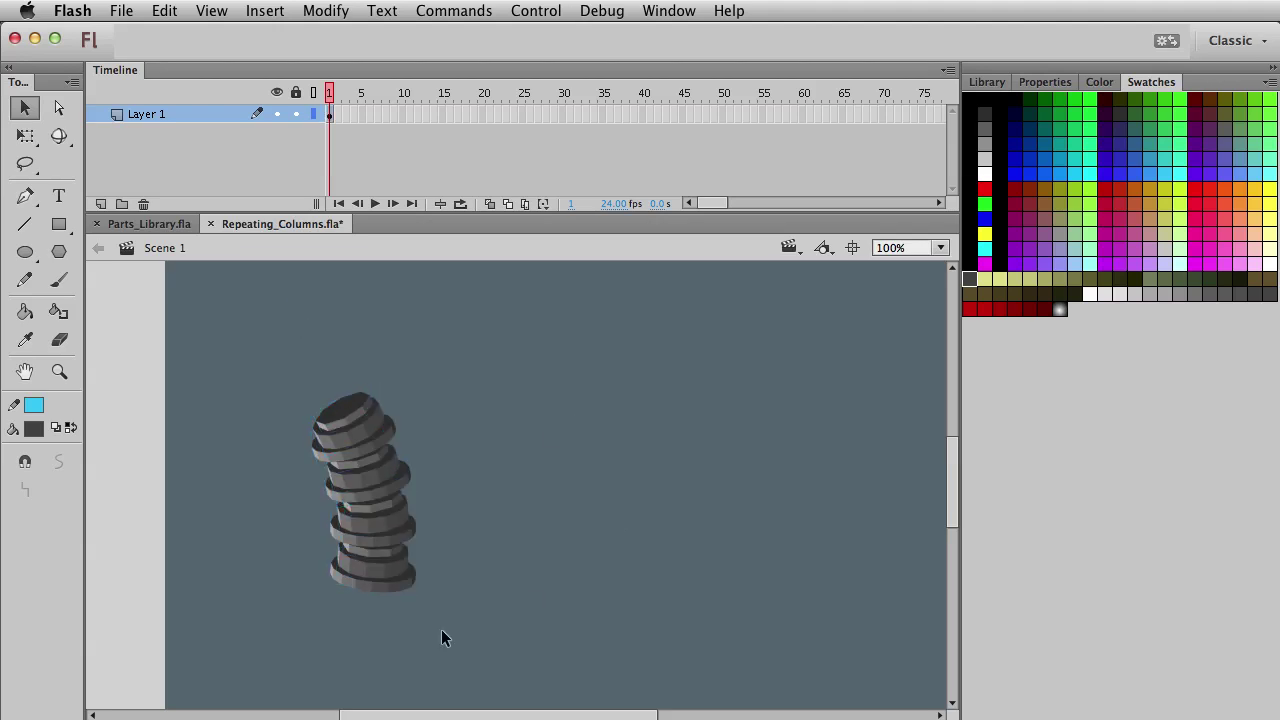
pyautogui.moveTo(244, 349); pyautogui.dragTo(204, 264)
# - Paste a copy of the column's bottom segment, place it near the column's base on the right, and rotate it roughly level
pyautogui.moveTo(268, 527); pyautogui.dragTo(450, 604)
pyautogui.hotkey('ctrl', 'v')
pyautogui.press('q')
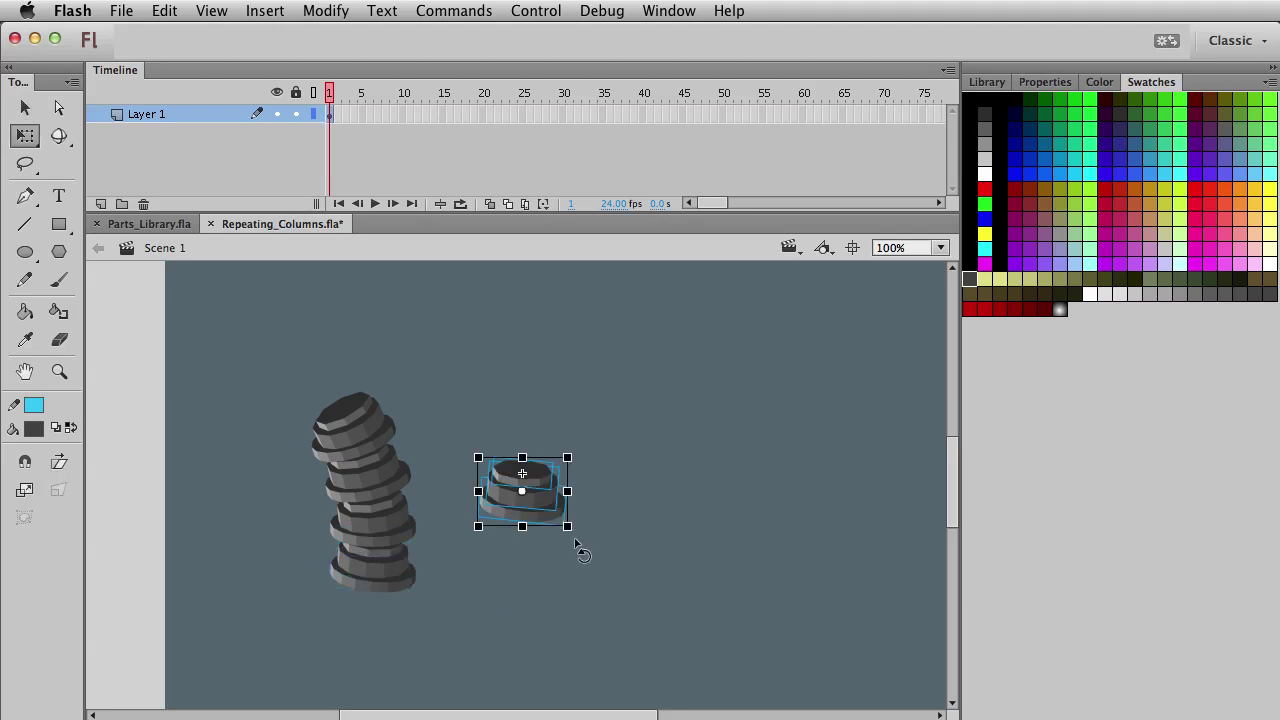
pyautogui.press('v')
pyautogui.moveTo(542, 501); pyautogui.dragTo(570, 589)
pyautogui.press('super+b')
pyautogui.press('q')
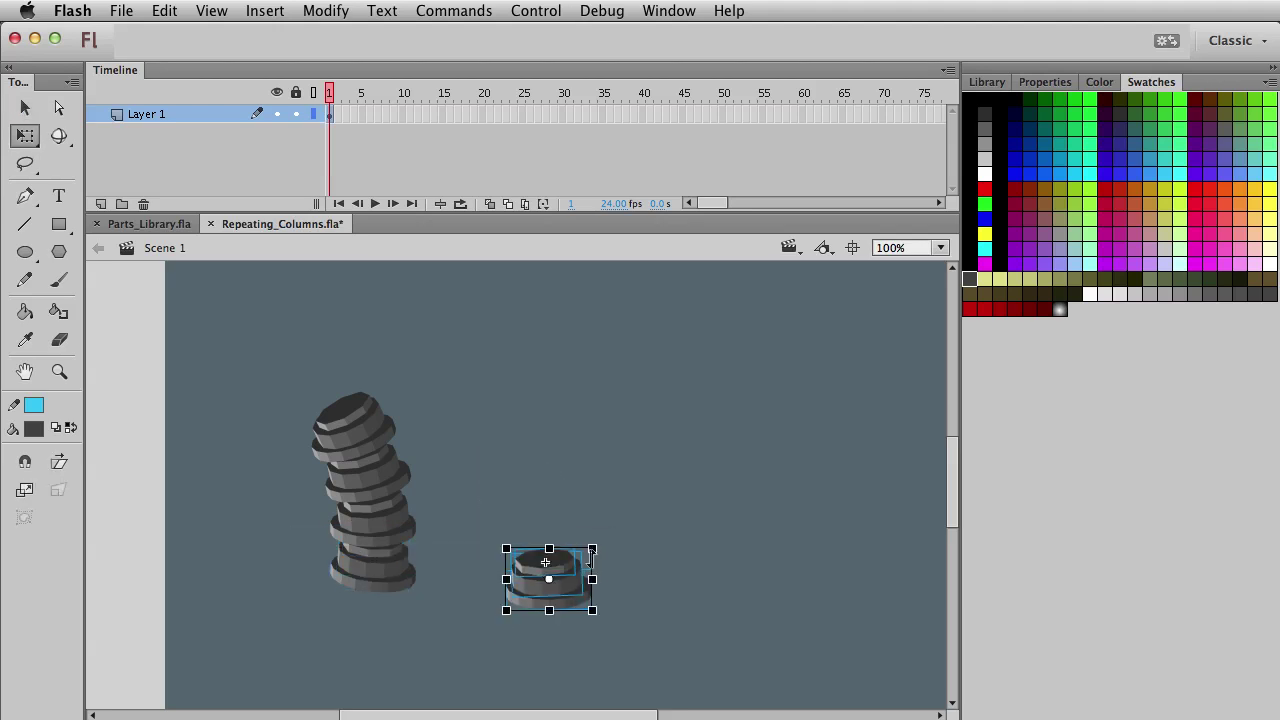
pyautogui.moveTo(603, 547); pyautogui.dragTo(606, 542)
# - Stack two copies of the new segment above it to form a straight three-segment column
pyautogui.hotkey('alt', 'shift', 'Up')
pyautogui.hotkey('alt', 'shift', 'Up')
pyautogui.hotkey('alt', 'shift', 'Up')
pyautogui.hotkey('alt', 'shift', 'Up')
pyautogui.hotkey('alt', 'shift', 'Up')
pyautogui.hotkey('alt', 'shift', 'Up')
pyautogui.hotkey('alt', 'shift', 'Up')
pyautogui.hotkey('alt', 'shift', 'Up')
pyautogui.press('v')
pyautogui.click(600, 595)
# - Rotate the top and middle discs of the new column's bottom segment so they are level
pyautogui.click(545, 572)
pyautogui.press('q')
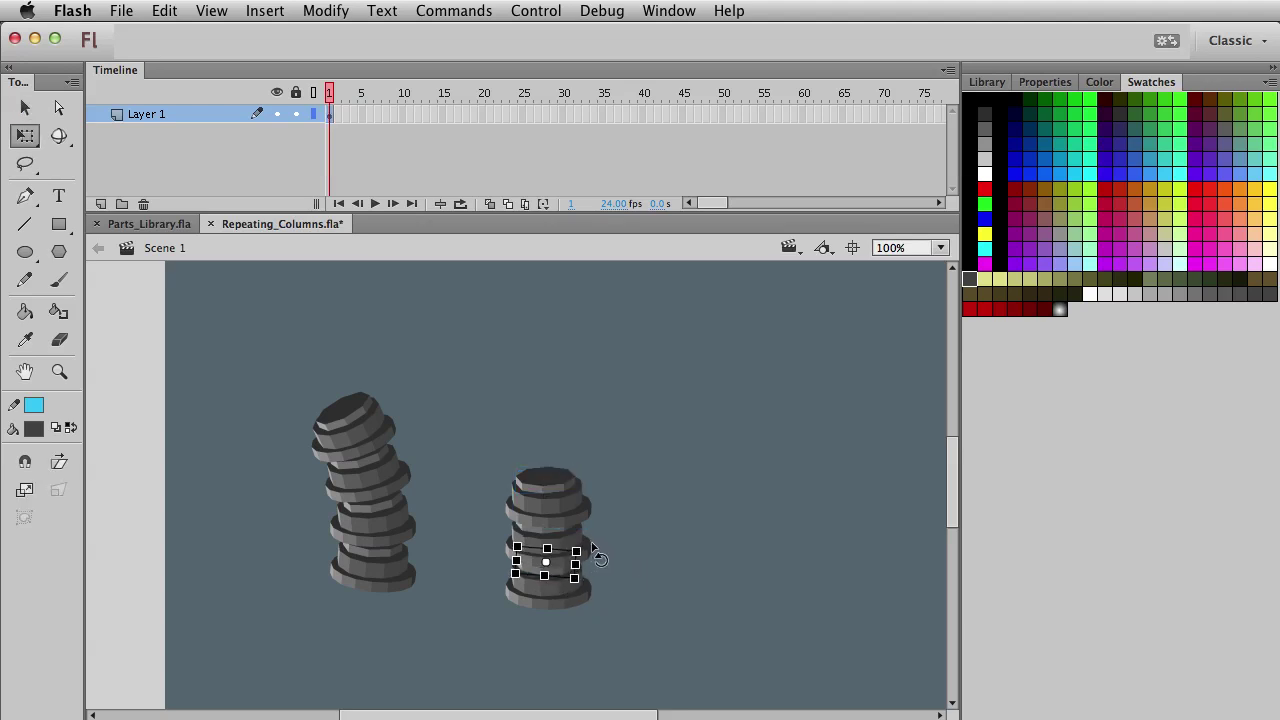
pyautogui.press('v')
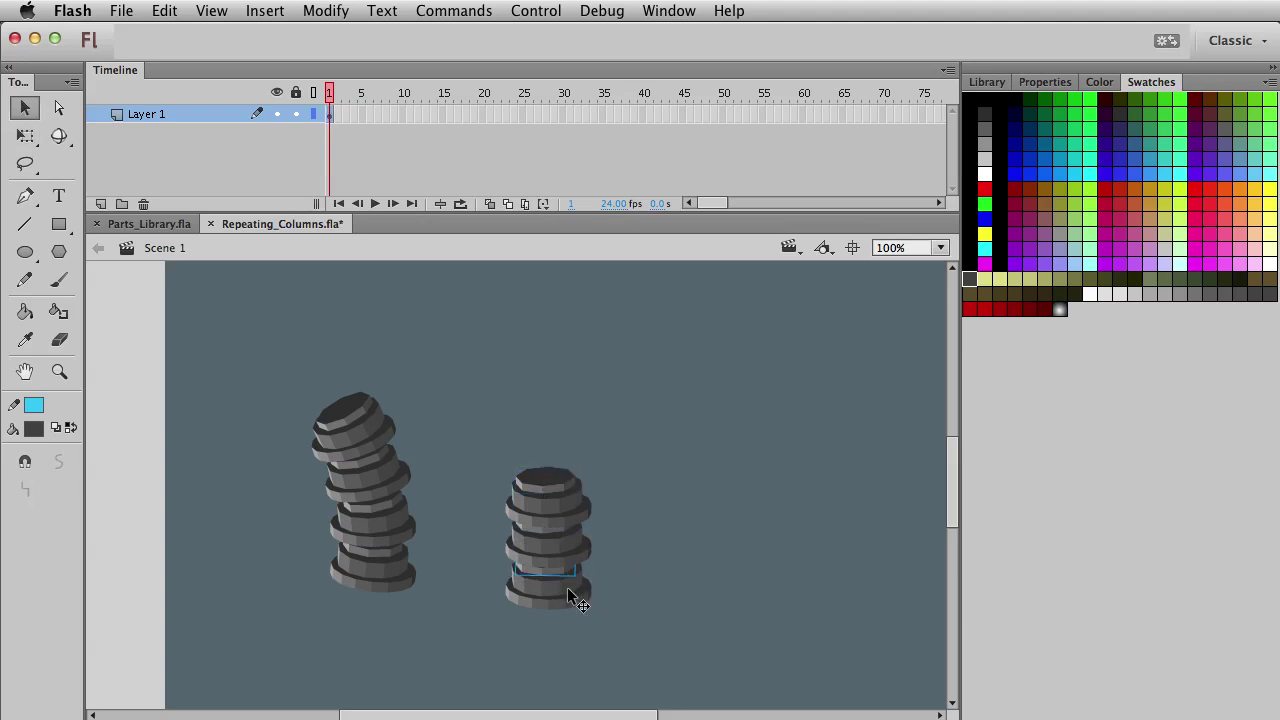
pyautogui.press('q')
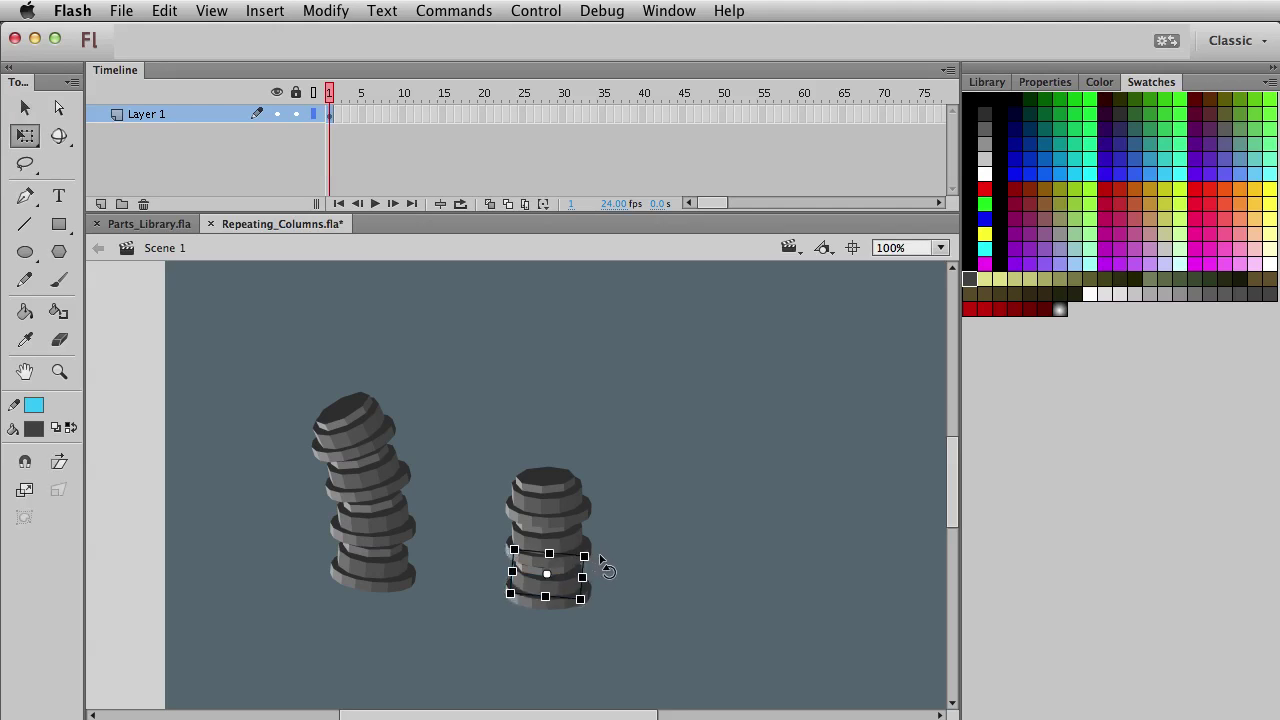
pyautogui.press('v')
pyautogui.press('Delete')
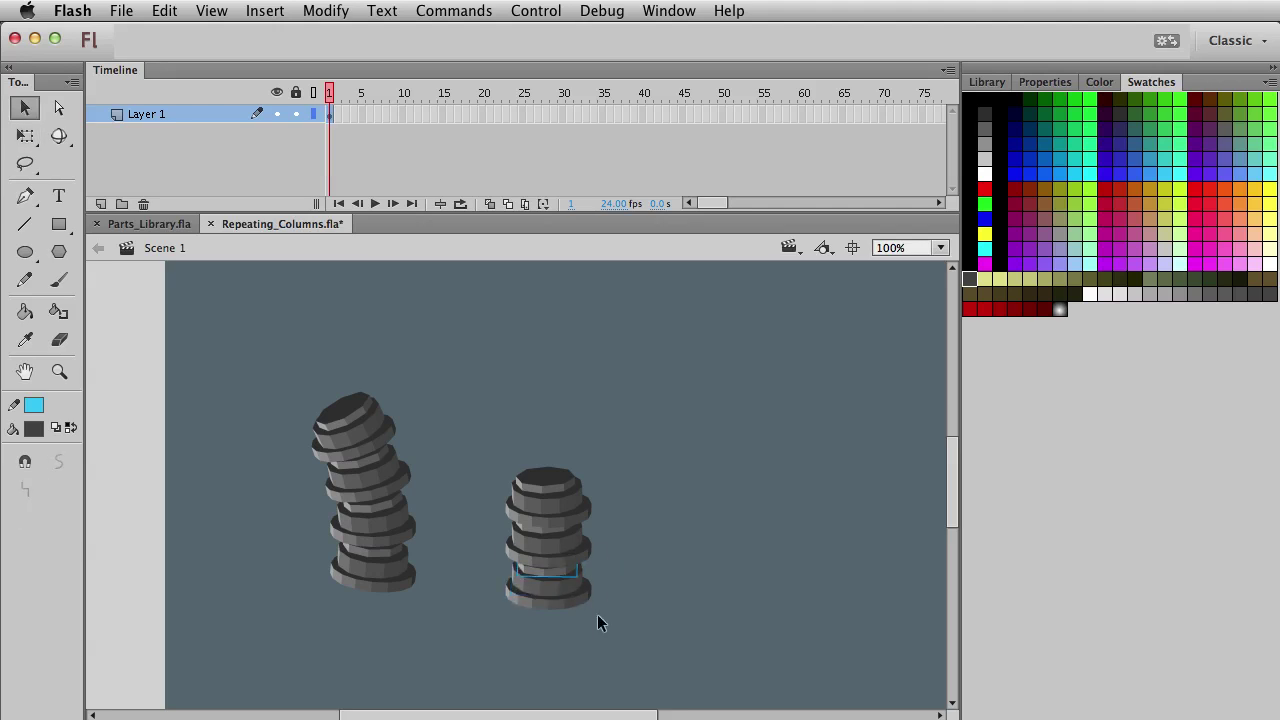
# - Delete the upper two segments of the new column
pyautogui.moveTo(458, 446); pyautogui.dragTo(657, 560)
pyautogui.press('Delete')
# - Stack a copy of the new column's bottom segment directly above the original
pyautogui.press('q')
pyautogui.click(548, 575)
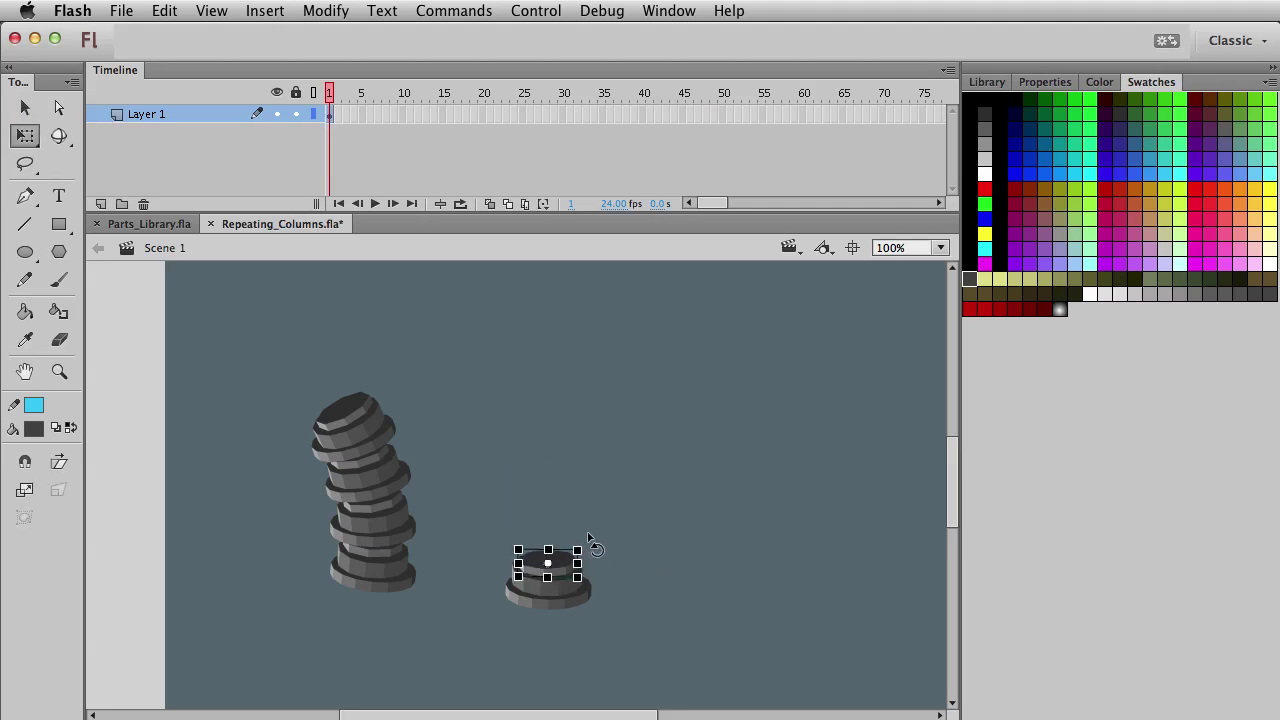
pyautogui.press('v')
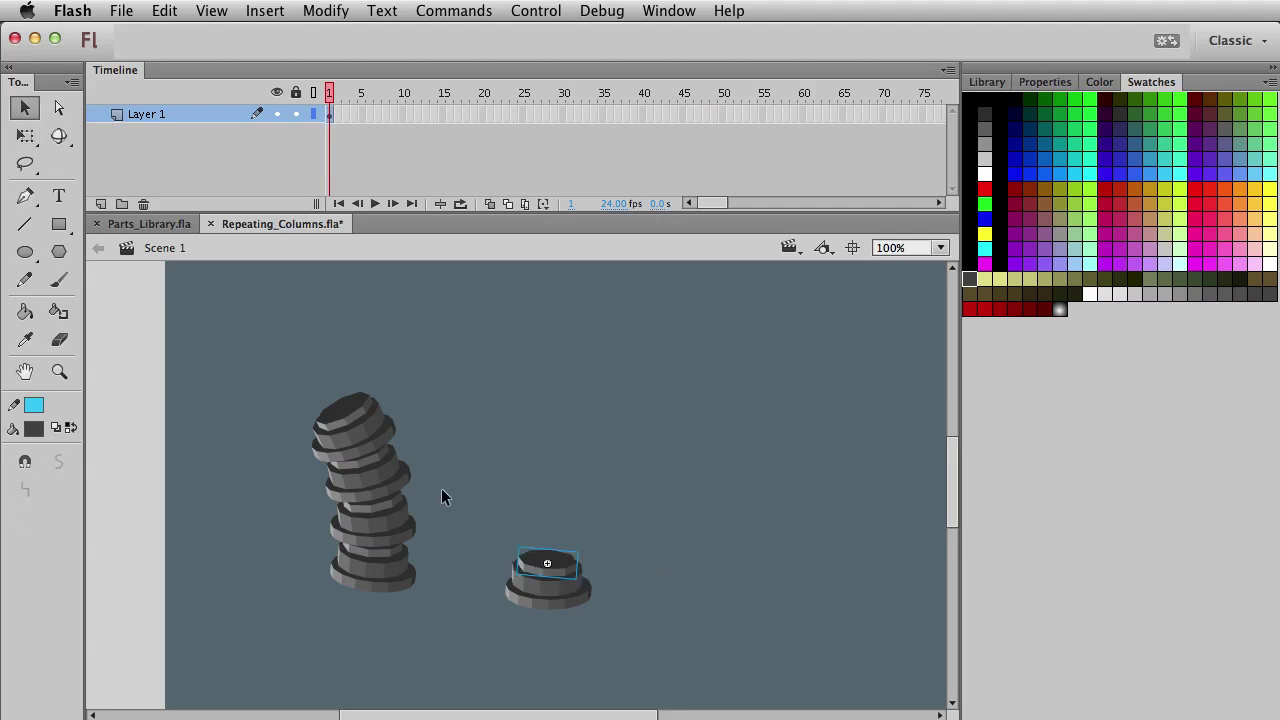
pyautogui.press('q')
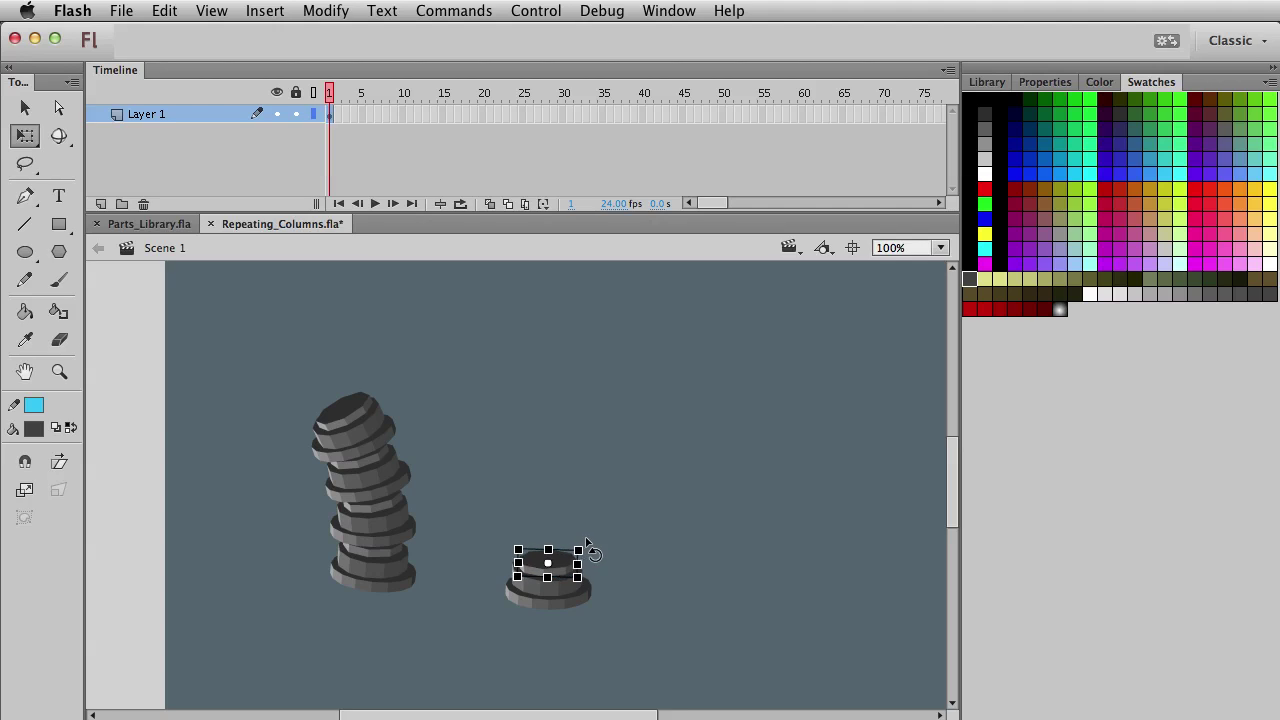
pyautogui.moveTo(470, 500); pyautogui.dragTo(727, 658)
pyautogui.press('super+c')
pyautogui.press('super+shift+v')
pyautogui.hotkey('shift', 'Up')
pyautogui.hotkey('shift', 'Up')
pyautogui.hotkey('shift', 'Up')
pyautogui.hotkey('shift', 'Up')
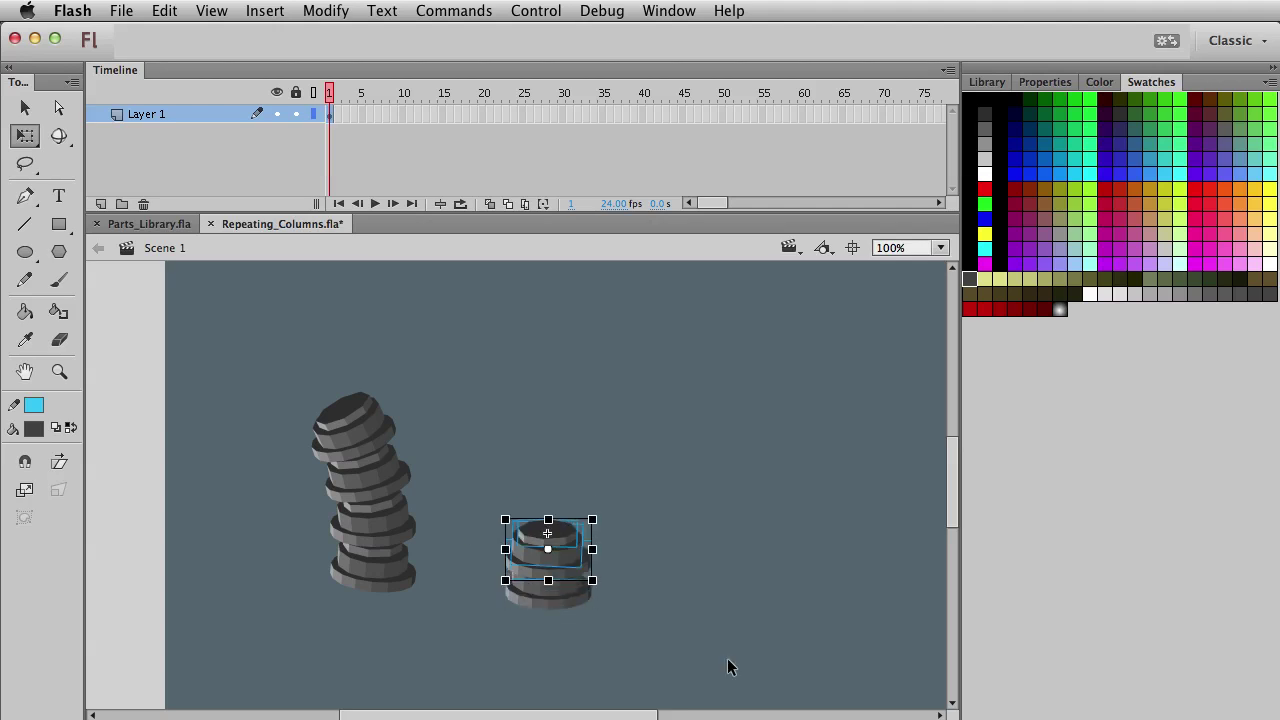
# - Add two more copies of the segment upward, continuing the straight column
pyautogui.press('super+c')
pyautogui.press('super+shift+v')
pyautogui.hotkey('shift', 'Up')
pyautogui.hotkey('shift', 'Up')
pyautogui.hotkey('shift', 'Up')
pyautogui.hotkey('shift', 'Up')
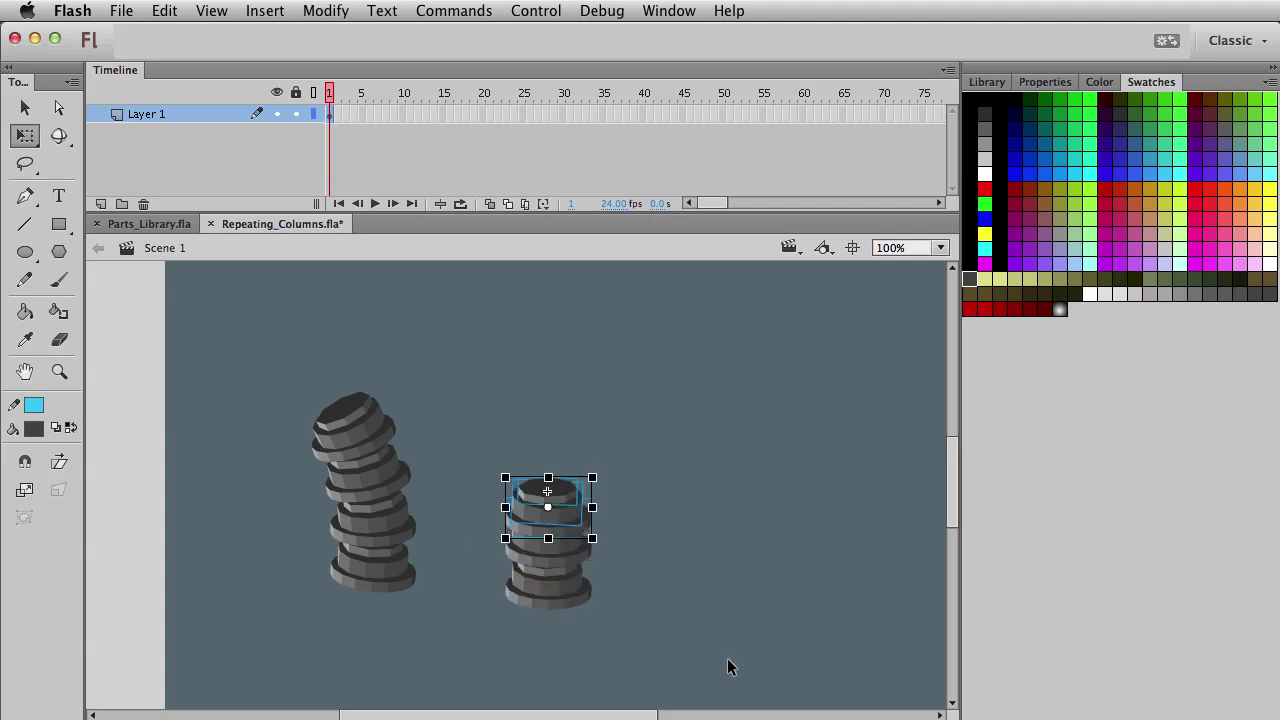
pyautogui.press('super+c')
pyautogui.press('super+shift+v')
pyautogui.hotkey('shift', 'Up')
pyautogui.hotkey('shift', 'Up')
pyautogui.hotkey('shift', 'Up')
pyautogui.hotkey('shift', 'Up')
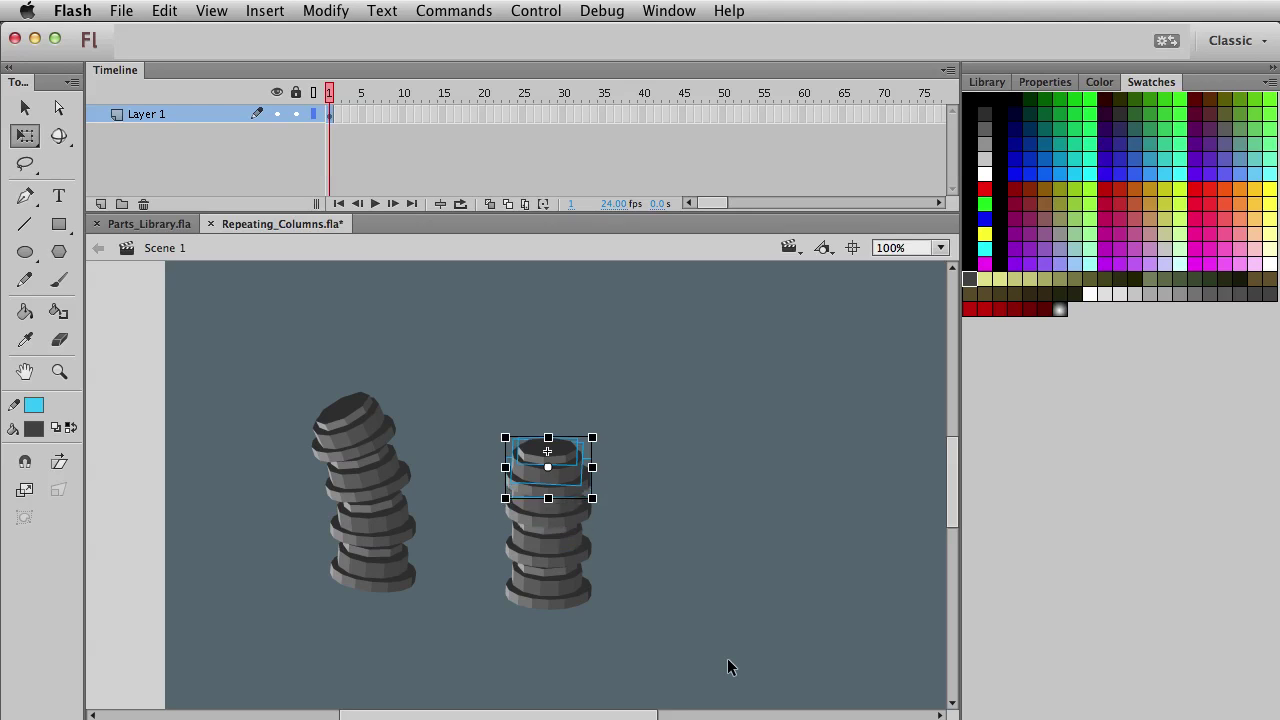
# - Position the latest copy on the column and stack one more above it to complete five segments
pyautogui.press('super+c')
pyautogui.press('super+shift+v')
pyautogui.hotkey('shift', 'Up')
pyautogui.press('Up')
pyautogui.press('Up')
pyautogui.press('Up')
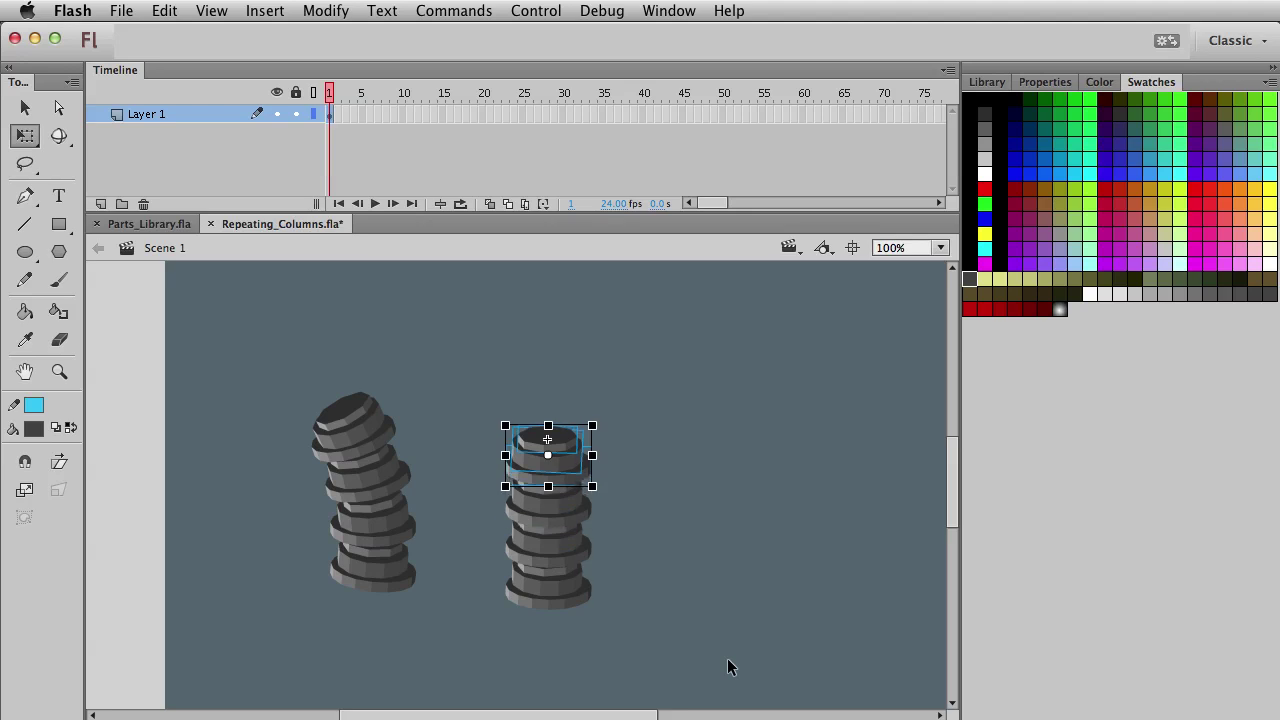
pyautogui.press('super+c')
pyautogui.press('super+shift+v')
pyautogui.hotkey('shift', 'Up')
pyautogui.hotkey('shift', 'Up')
pyautogui.hotkey('shift', 'Up')
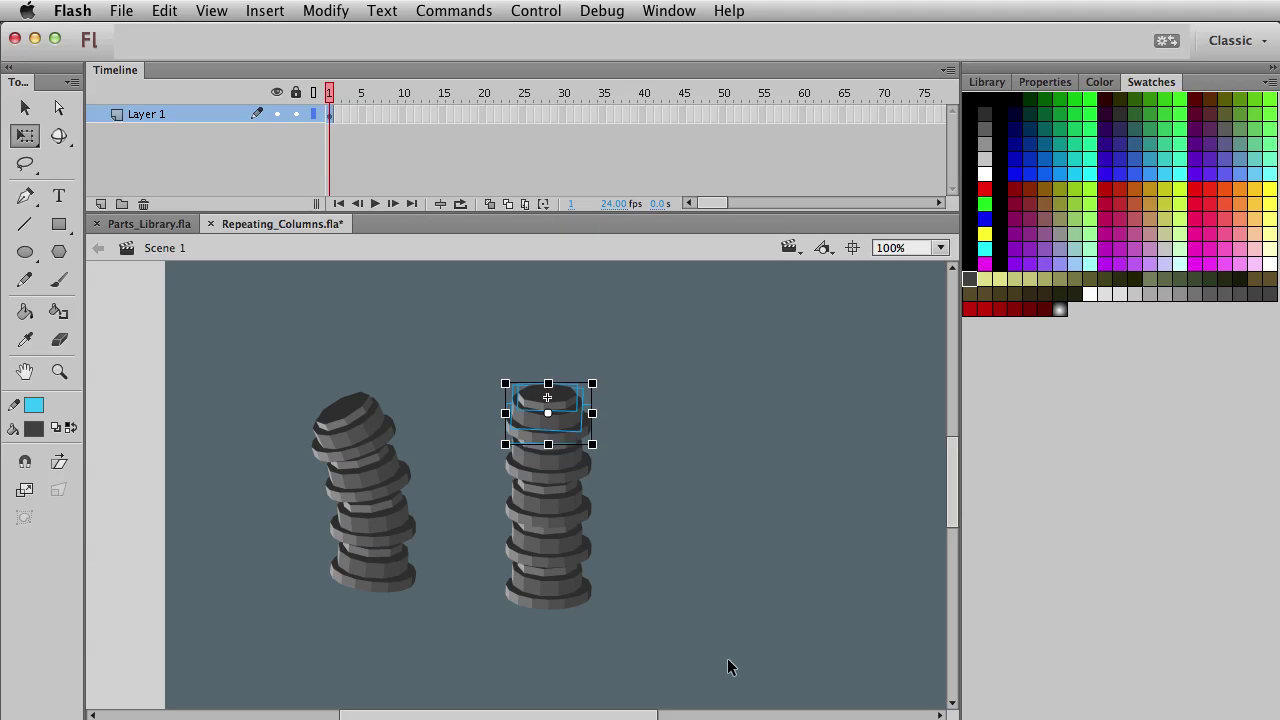
# - Scale the middle disc of the straight column's third segment slightly smaller
pyautogui.press('v')
pyautogui.click(726, 655)
pyautogui.moveTo(690, 668); pyautogui.dragTo(611, 434)
pyautogui.click(714, 540)
pyautogui.moveTo(480, 456); pyautogui.dragTo(630, 517)
pyautogui.press('q')
pyautogui.moveTo(584, 467); pyautogui.dragTo(579, 470)
pyautogui.press('v')
# - Scale down the middle discs of the straight column's bottom and top segments
pyautogui.click(507, 529)
pyautogui.moveTo(491, 545); pyautogui.dragTo(704, 617)
pyautogui.press('q')
pyautogui.moveTo(584, 554); pyautogui.dragTo(596, 556)
pyautogui.click(685, 582)
pyautogui.moveTo(460, 351); pyautogui.dragTo(671, 435)
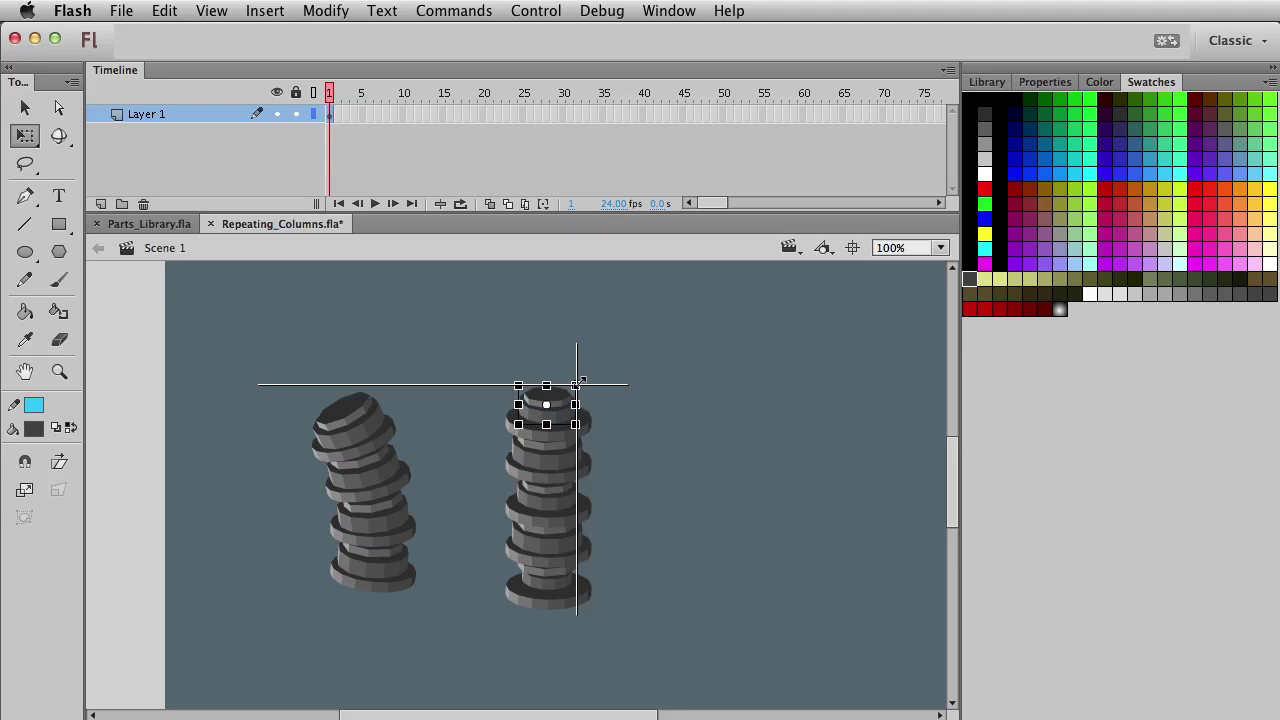
# - Select the whole straight column and move it slightly up
pyautogui.press('v')
pyautogui.click(685, 481)
pyautogui.moveTo(676, 676); pyautogui.dragTo(423, 344)
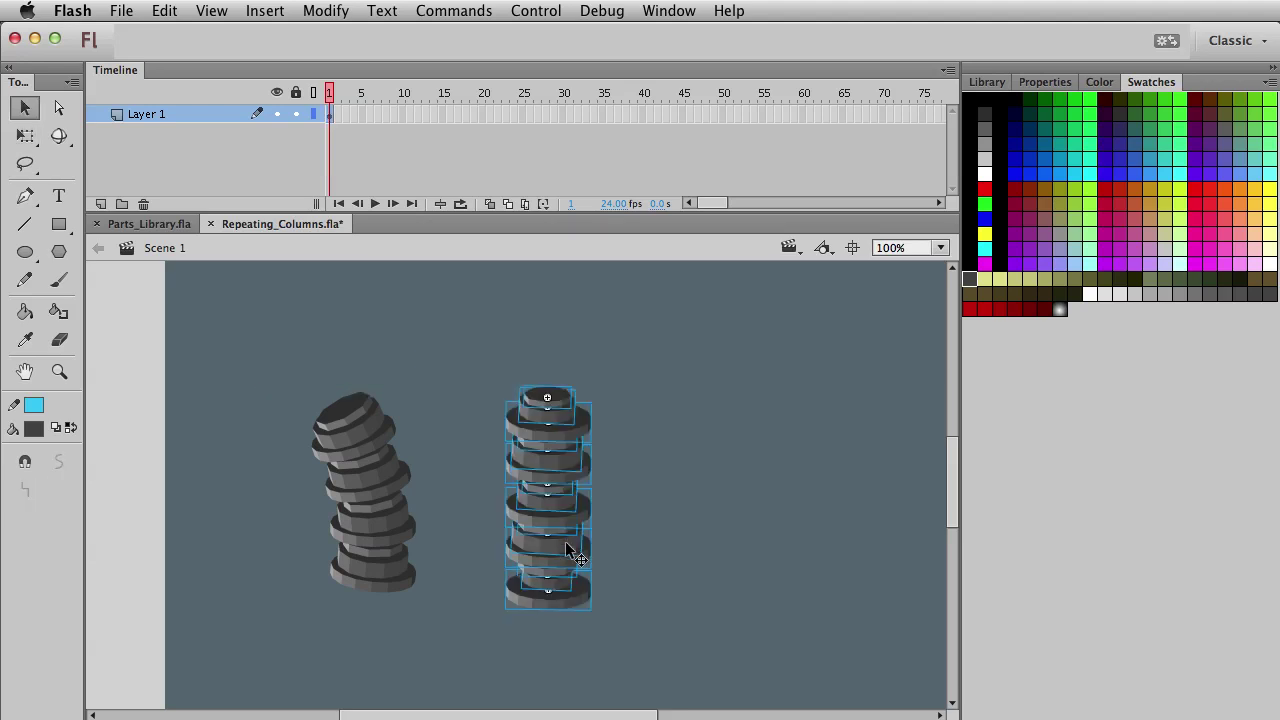
pyautogui.moveTo(565, 541); pyautogui.dragTo(559, 515)
# - Scale the wide disc of the column's third segment slightly narrower
pyautogui.click(595, 487)
pyautogui.press('q')
pyautogui.click(582, 485)
pyautogui.moveTo(586, 458); pyautogui.dragTo(580, 466)
pyautogui.press('v')
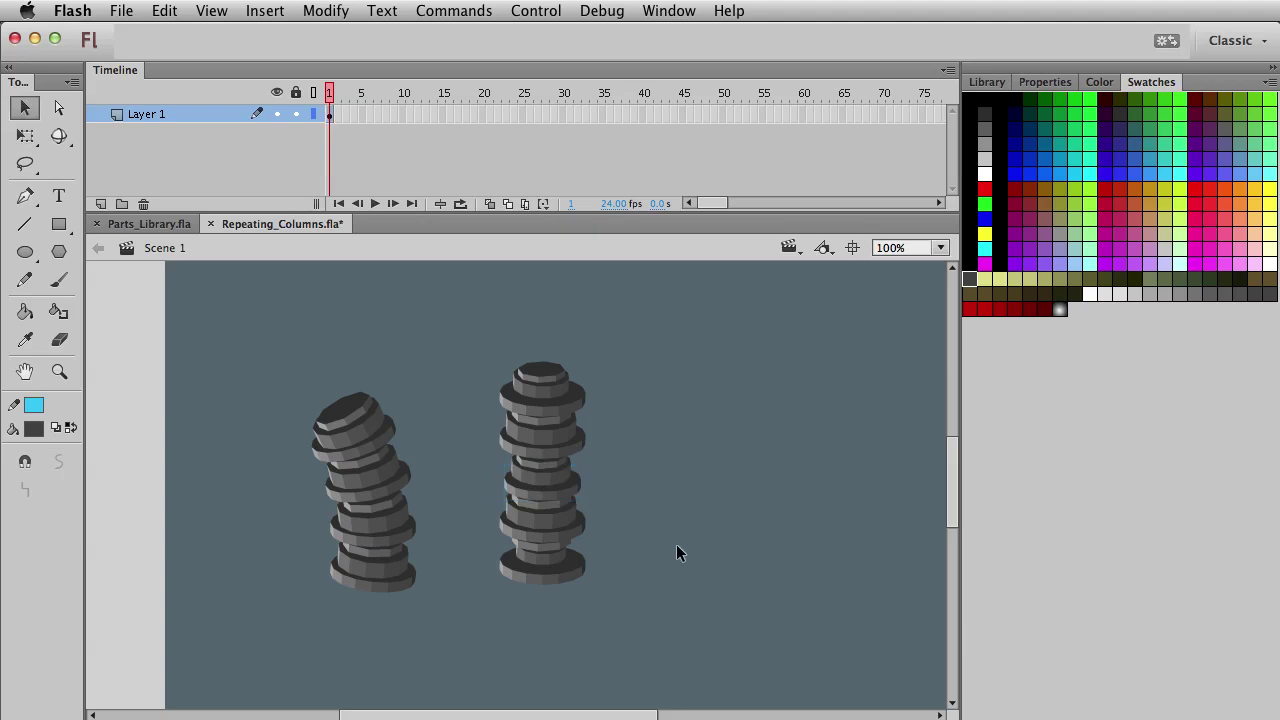
# - Duplicate the column's top two segments, scale the copies slightly smaller and place them on top of the column
pyautogui.moveTo(649, 546); pyautogui.dragTo(633, 576)
pyautogui.moveTo(620, 655); pyautogui.dragTo(658, 495)
pyautogui.click(601, 478)
pyautogui.press('q')
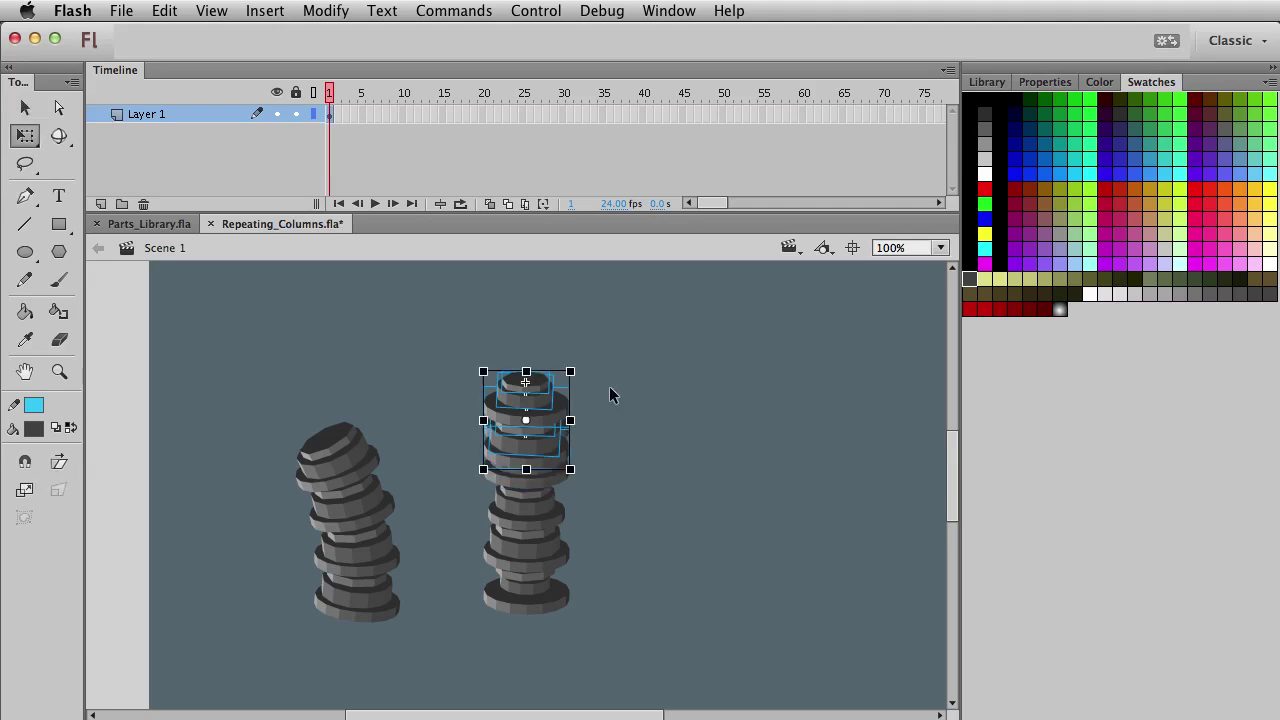
pyautogui.moveTo(573, 368)
pyautogui.mouseDown()
pyautogui.moveTo(561, 373)
pyautogui.moveTo(571, 362)
pyautogui.mouseUp()
pyautogui.press('v')
pyautogui.moveTo(538, 415); pyautogui.dragTo(563, 318)
pyautogui.press('q')
pyautogui.press('v')
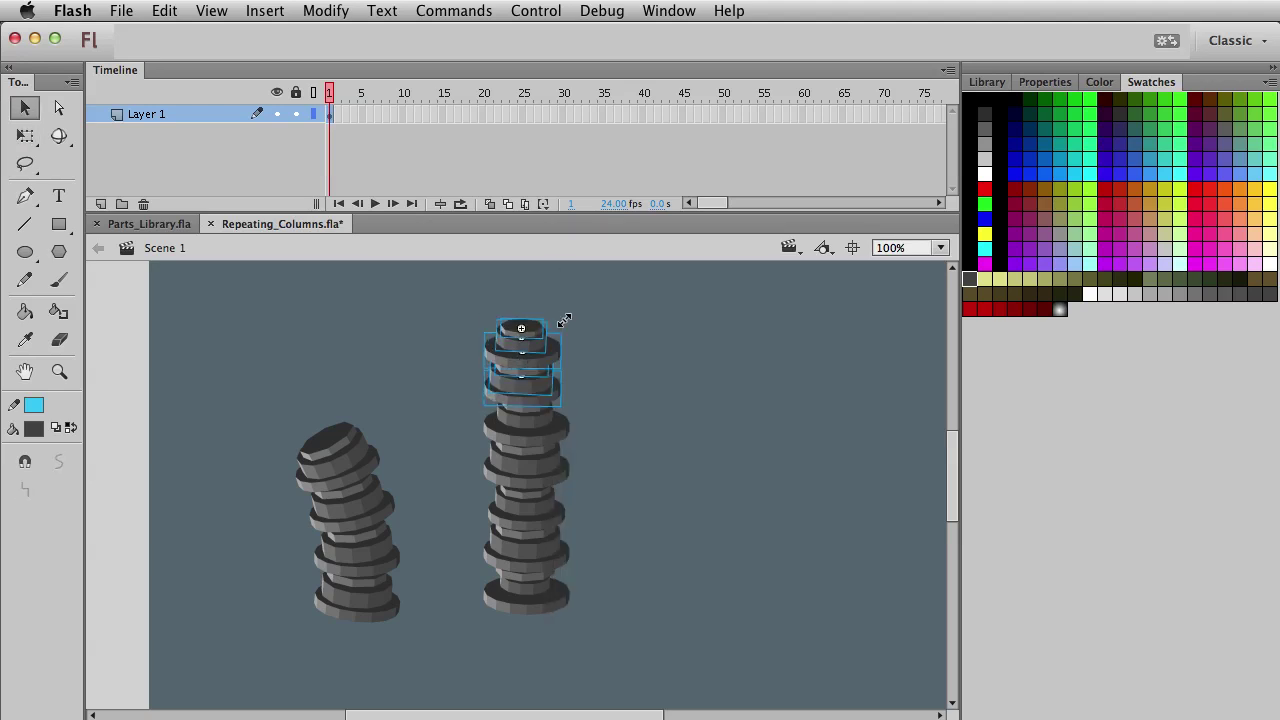
pyautogui.click(564, 528)
# - Select the column's bottom three segments and scale them down together
pyautogui.hscroll(1, 560, 630)
pyautogui.scroll(1, 560, 630)
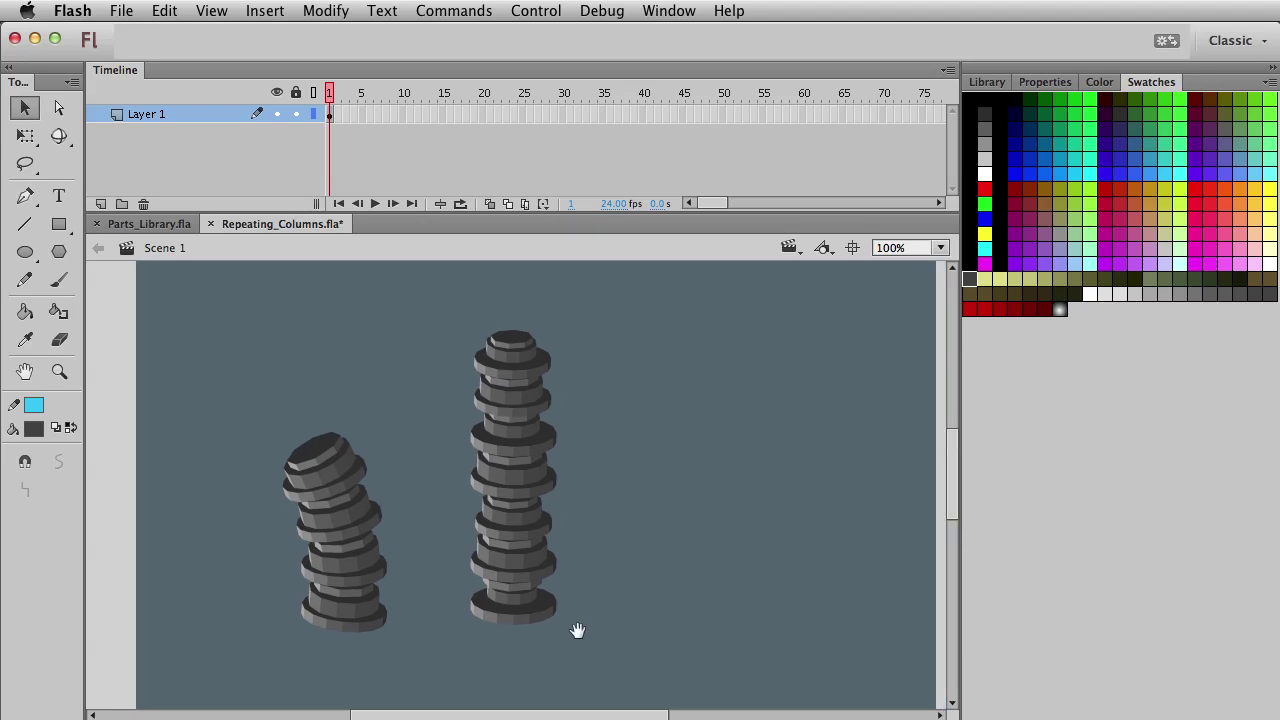
pyautogui.click(538, 575)
pyautogui.press('q')
pyautogui.press('v')
pyautogui.moveTo(599, 678); pyautogui.dragTo(461, 487)
pyautogui.press('q')
pyautogui.moveTo(556, 486); pyautogui.dragTo(551, 503)
pyautogui.press('v')
pyautogui.click(644, 500)
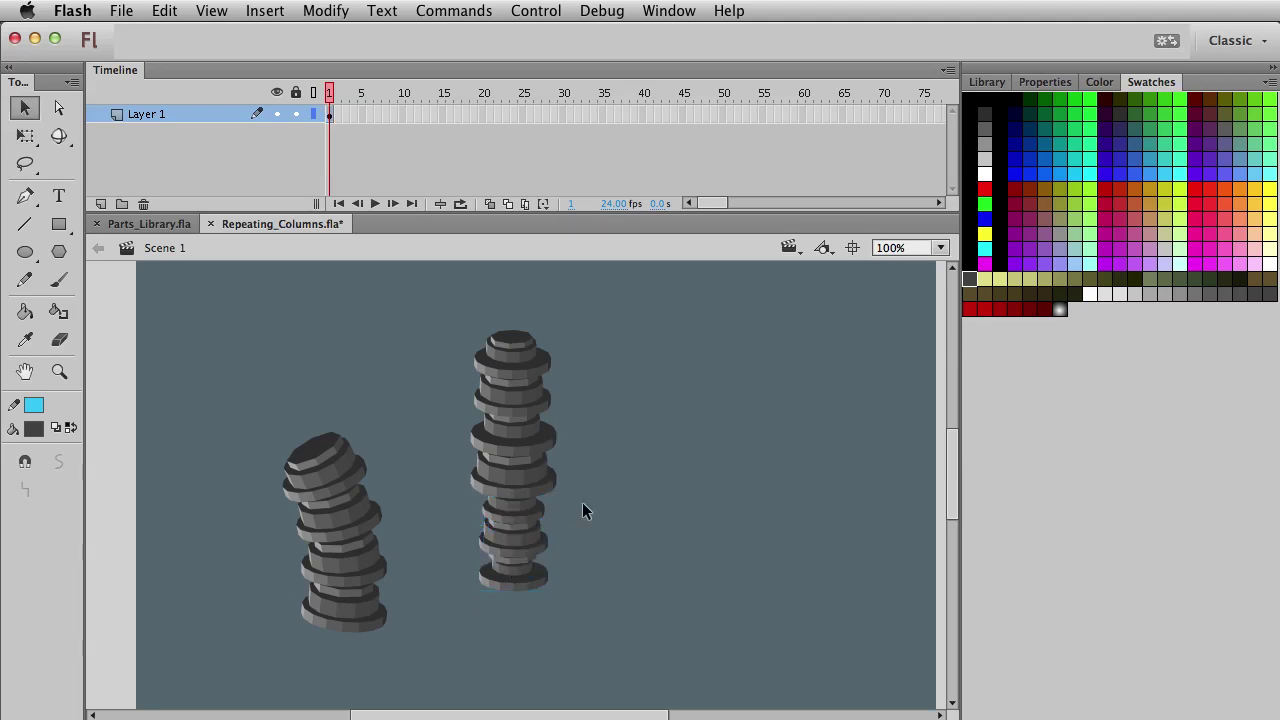
# - Scale down the wide disc of the column's fourth segment from the bottom
pyautogui.press('q')
pyautogui.click(545, 482)
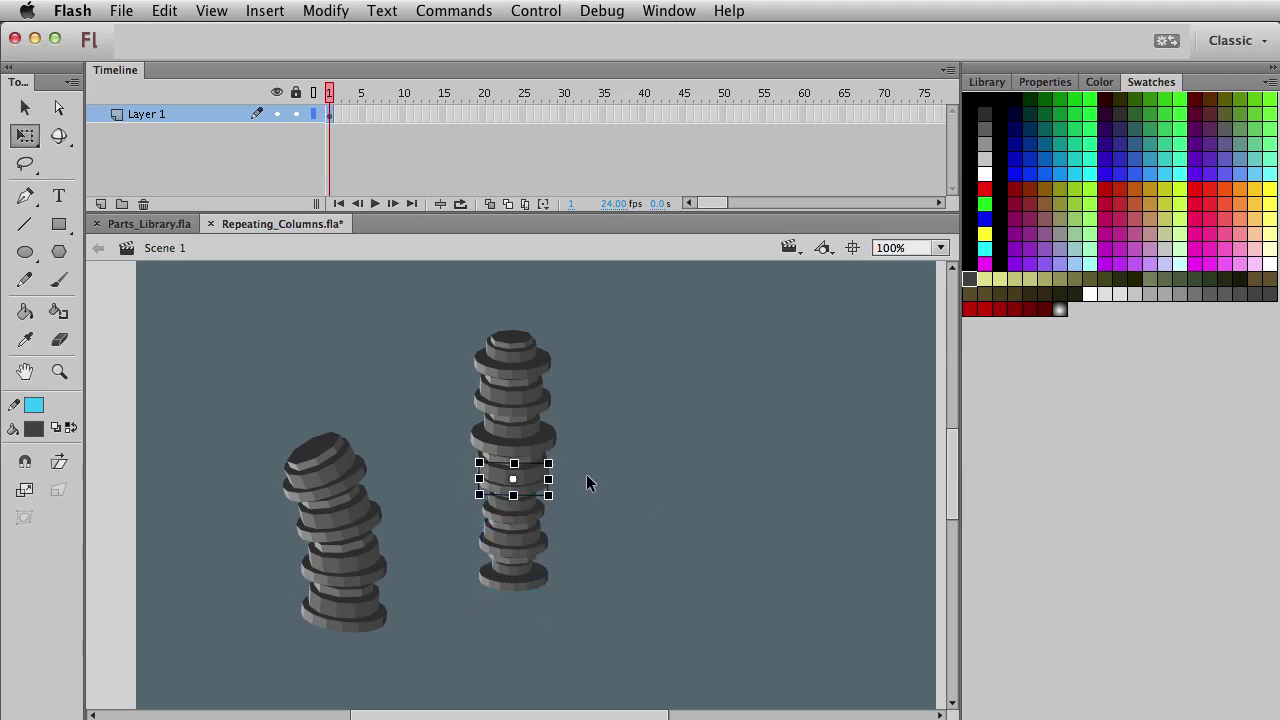
pyautogui.press('v')
pyautogui.click(594, 608)
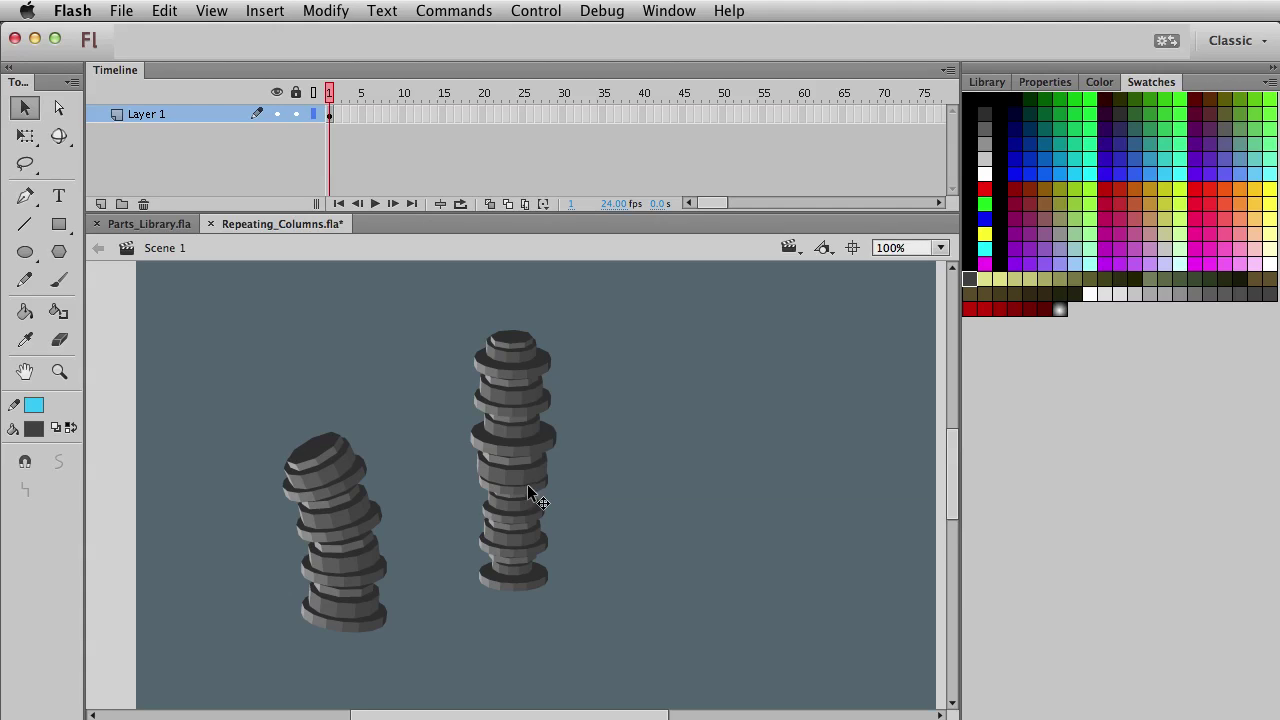
# - Scale down the middle disc just above the narrowed wide disc so it fits inside it
pyautogui.click(530, 484)
pyautogui.press('q')
pyautogui.moveTo(548, 441); pyautogui.dragTo(552, 446)
pyautogui.press('v')
pyautogui.press('super+z')
pyautogui.click(651, 458)
pyautogui.scroll(-3, 580, 510)
pyautogui.hscroll(2, 580, 510)
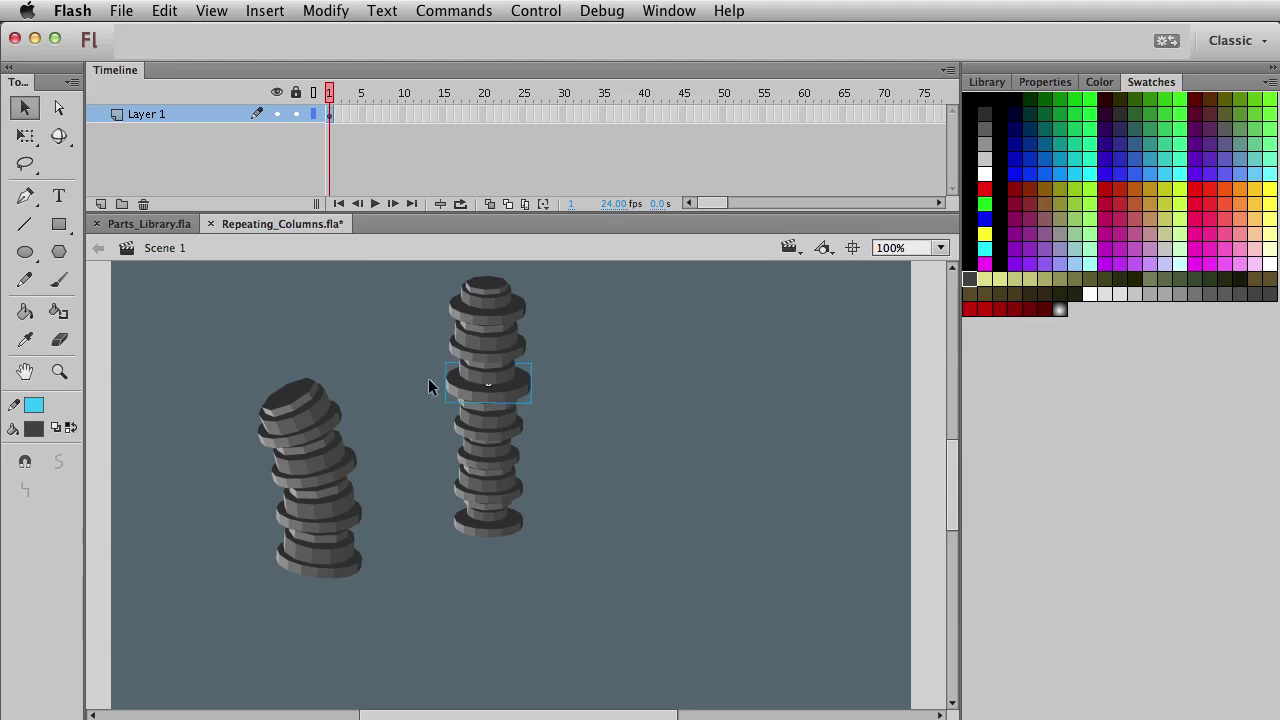
pyautogui.click(640, 456)
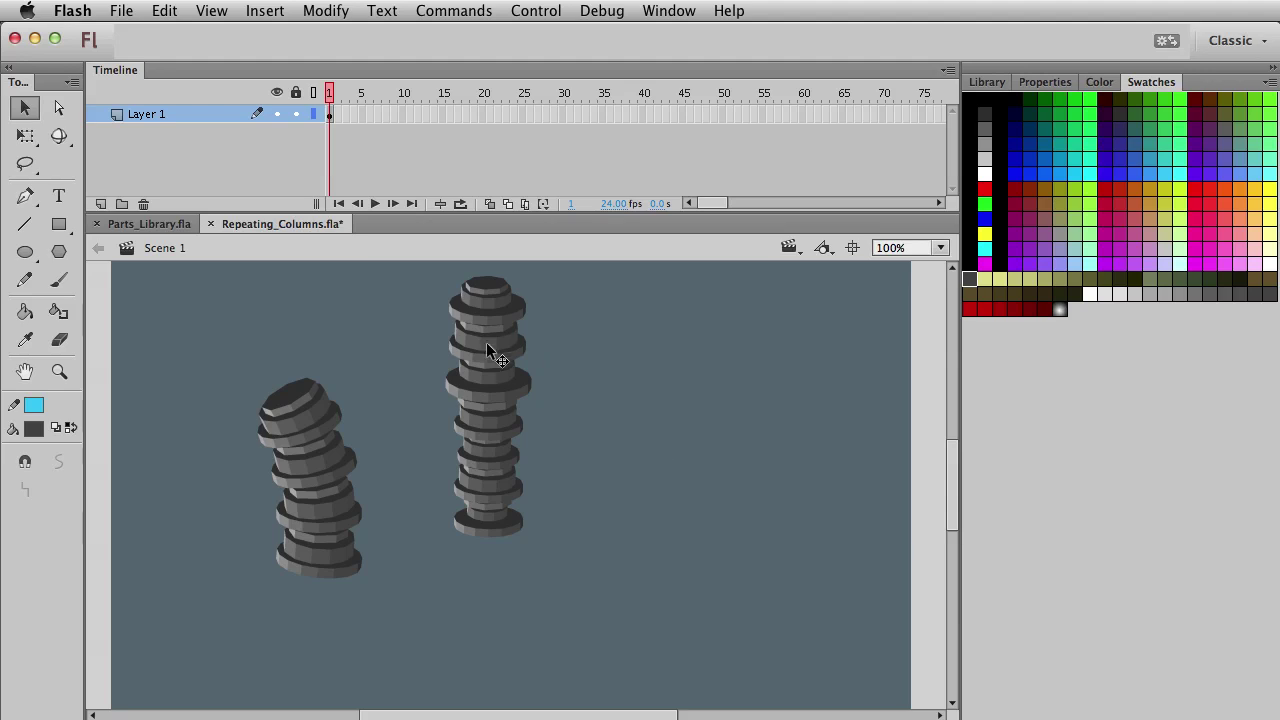
# - Open the spinal column 1 symbol for editing, copy its disc artwork and add two new layers
pyautogui.doubleClick(487, 340)
pyautogui.click(151, 373)
pyautogui.press('z')
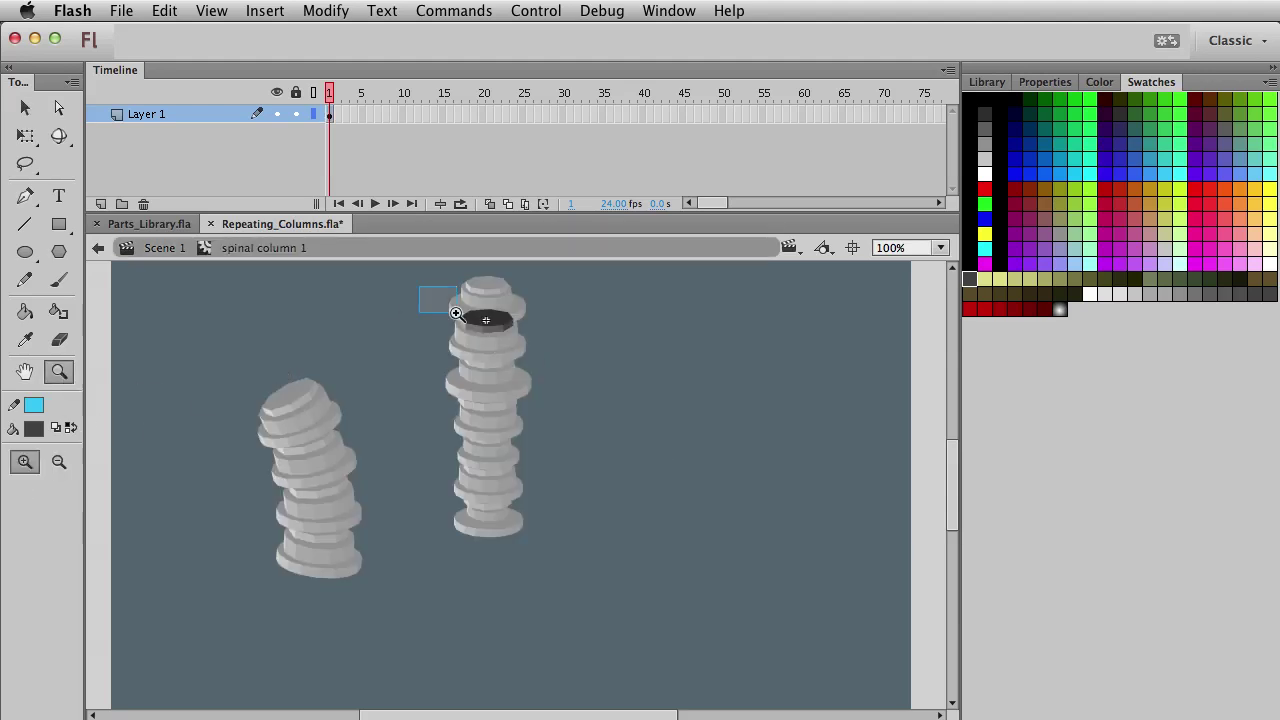
pyautogui.moveTo(415, 282); pyautogui.dragTo(615, 426)
pyautogui.moveTo(277, 322); pyautogui.dragTo(597, 486)
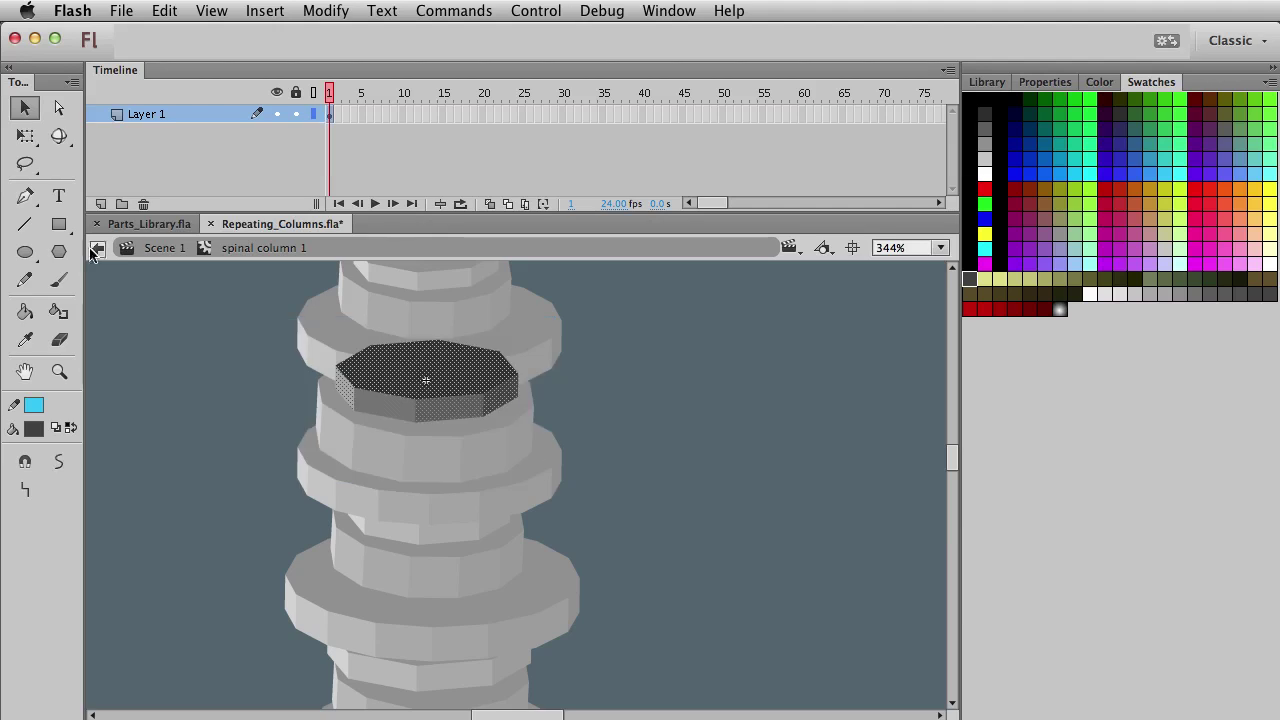
pyautogui.click(103, 205)
pyautogui.click(103, 205)
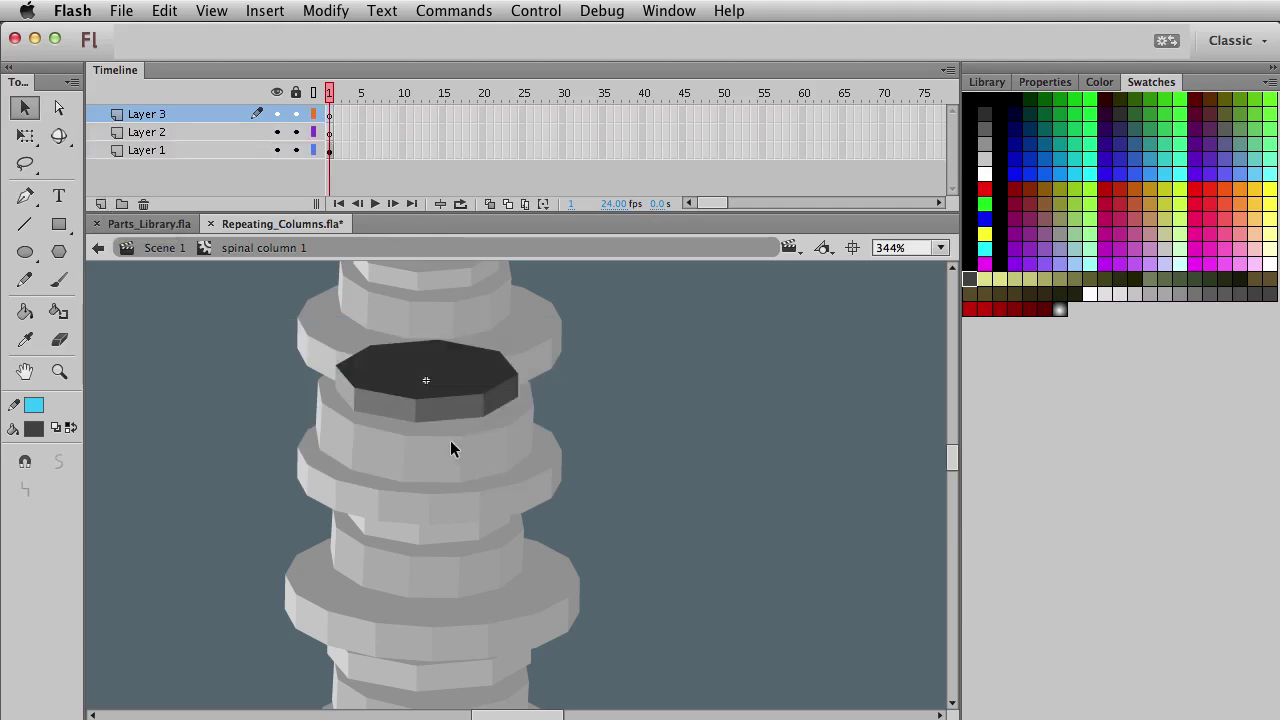
# - Paste the disc artwork in place on Layer 3 and fill it with black, #000000
pyautogui.press('super+a')
pyautogui.click(33, 430)
pyautogui.click(52, 458)
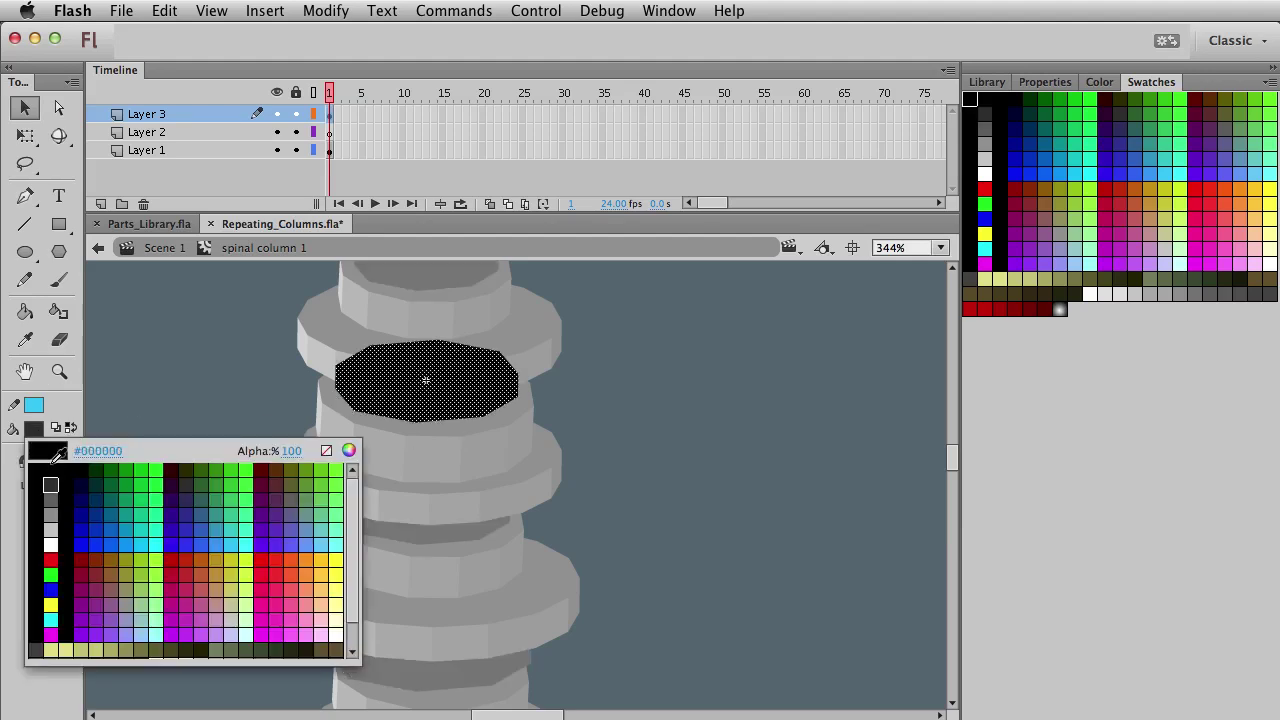
pyautogui.click(215, 501)
# - Lock Layer 1 and cut away the lower-right part of the black shape along a rising diagonal line
pyautogui.click(295, 150)
pyautogui.click(25, 224)
pyautogui.moveTo(245, 436); pyautogui.dragTo(662, 321)
pyautogui.press('v')
pyautogui.click(468, 408)
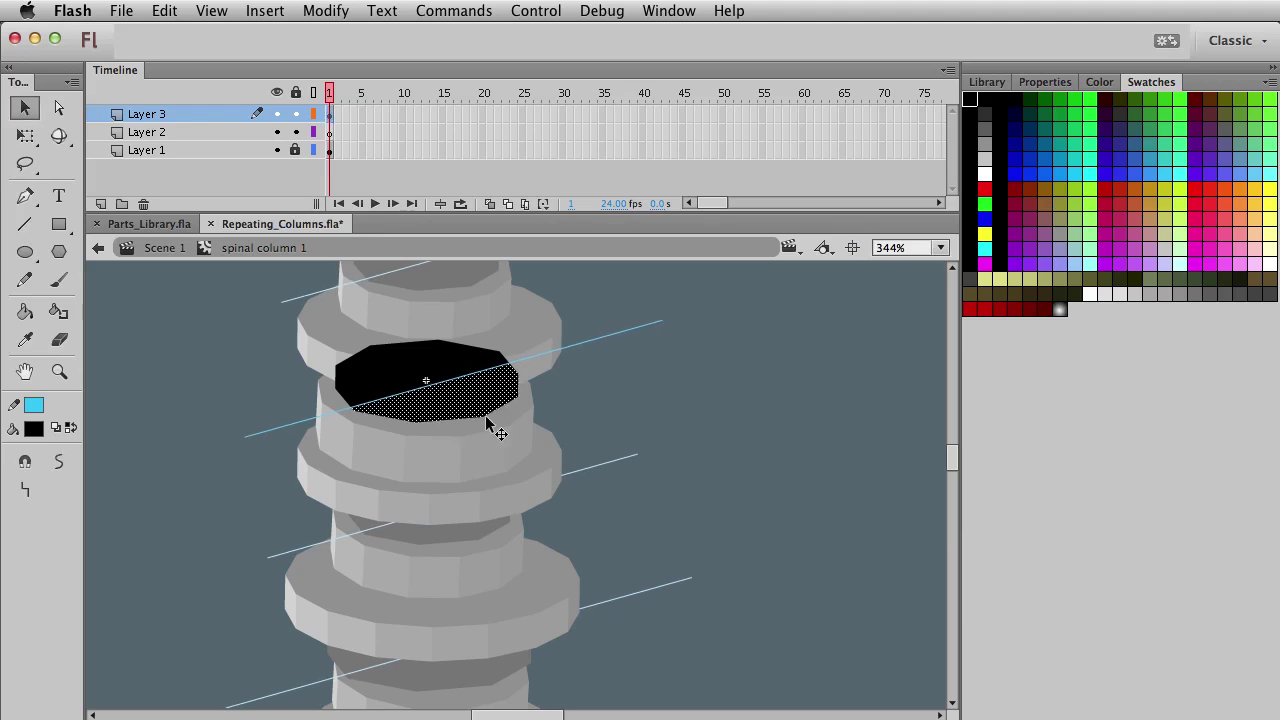
pyautogui.press('Delete')
pyautogui.click(492, 383)
pyautogui.press('Delete')
pyautogui.click(430, 365)
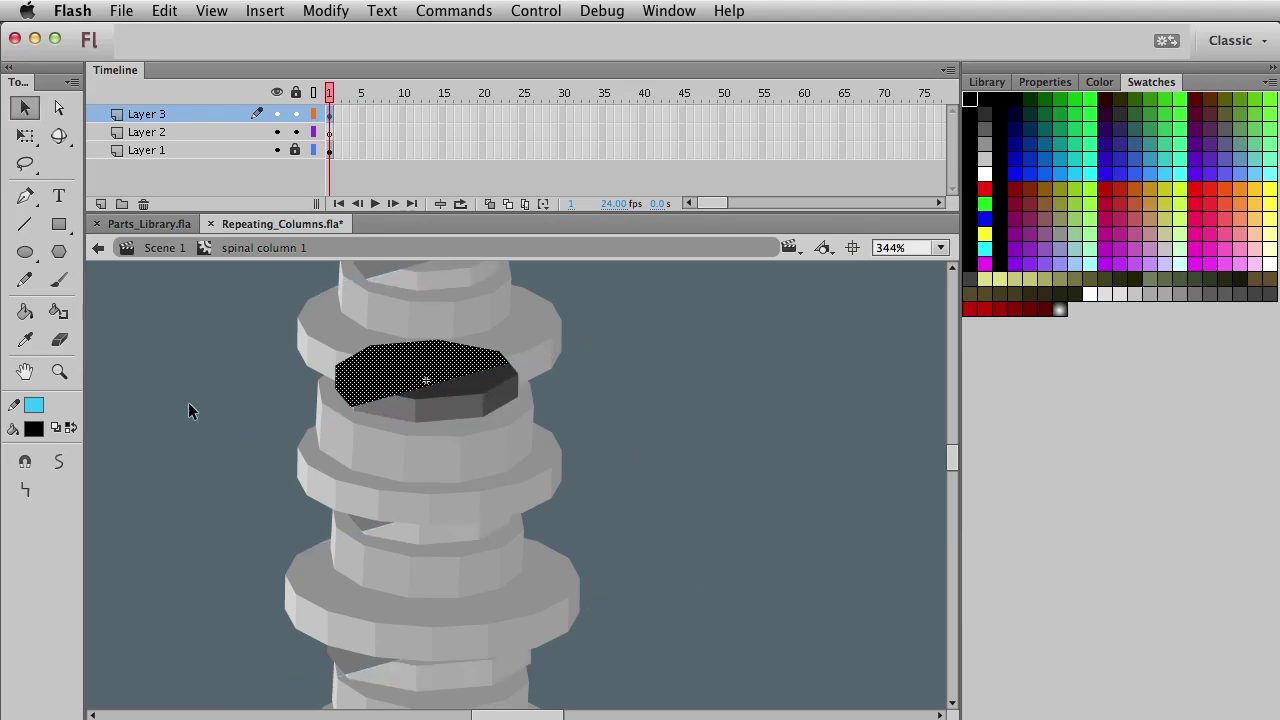
# - Set the remaining black shape's fill alpha to 40% and return to the main scene
pyautogui.click(34, 428)
pyautogui.click(293, 452)
pyautogui.write('40')
pyautogui.press('Return')
pyautogui.click(726, 578)
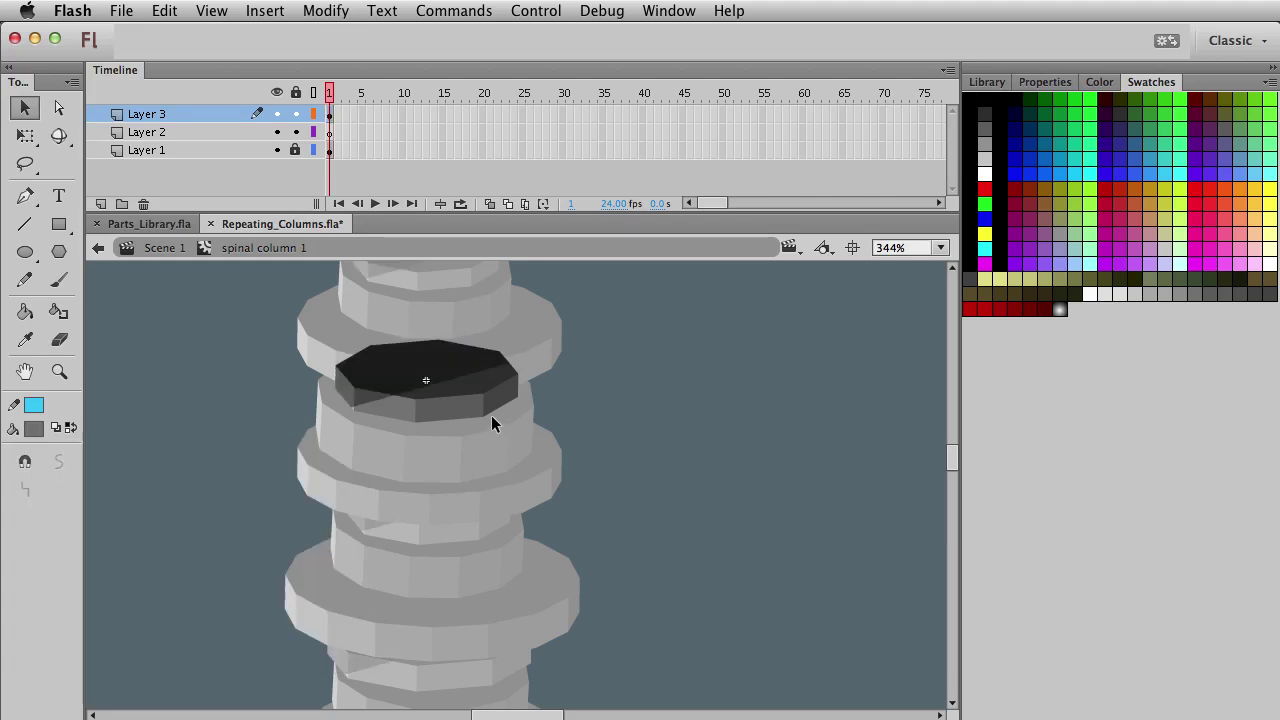
pyautogui.doubleClick(719, 530)
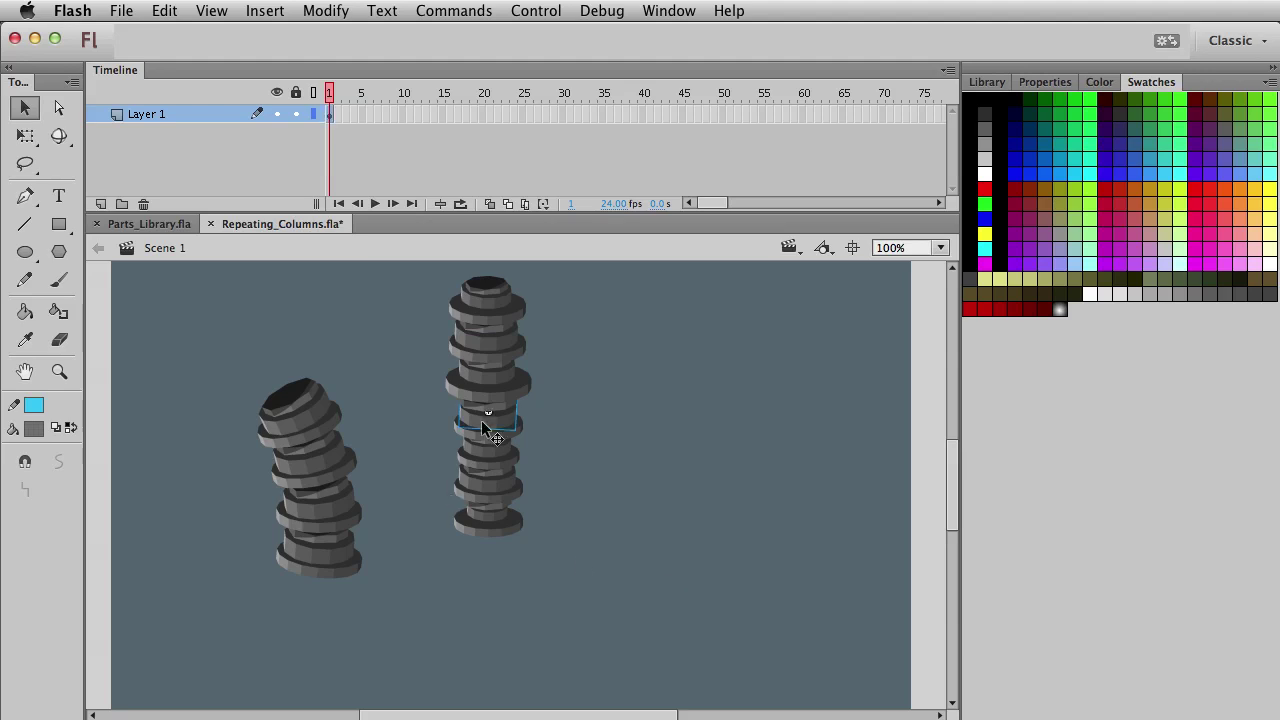
# - Open the spinal column 3 symbol for editing and paste a copy of its artwork in place on a new layer
pyautogui.click(59, 372)
pyautogui.moveTo(443, 357); pyautogui.dragTo(590, 500)
pyautogui.press('v')
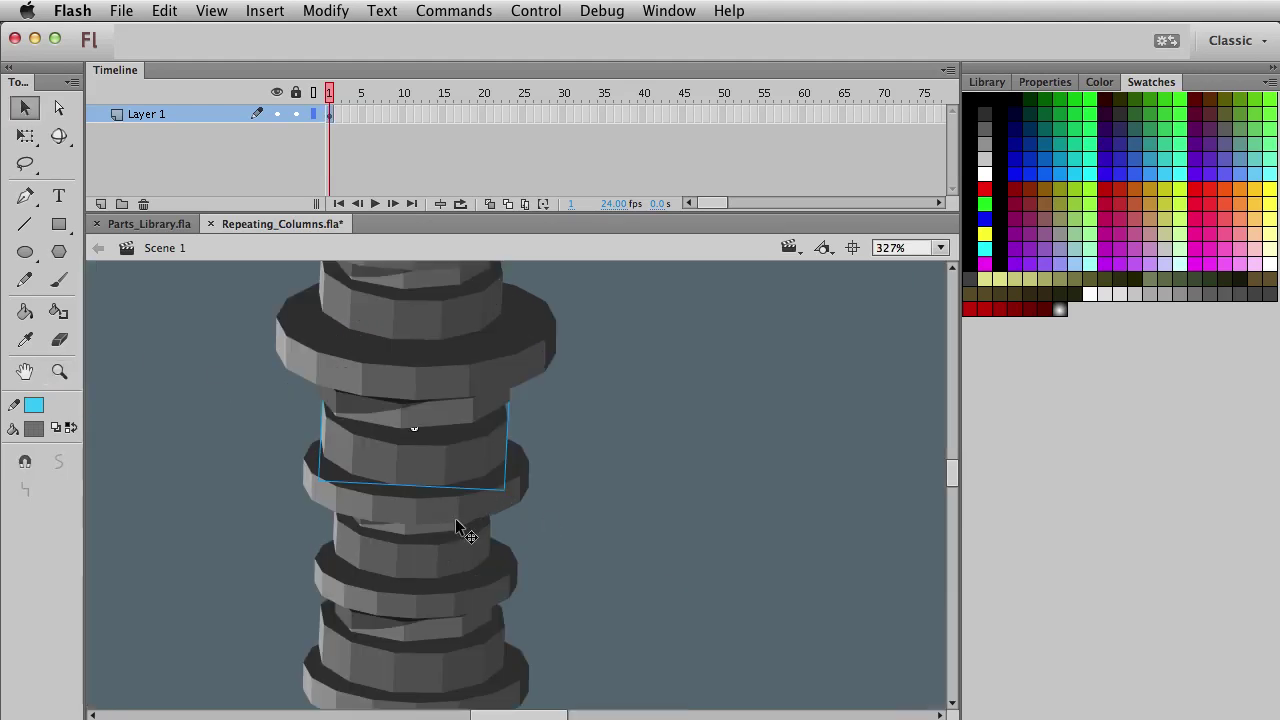
pyautogui.doubleClick(400, 474)
pyautogui.moveTo(252, 340); pyautogui.dragTo(645, 540)
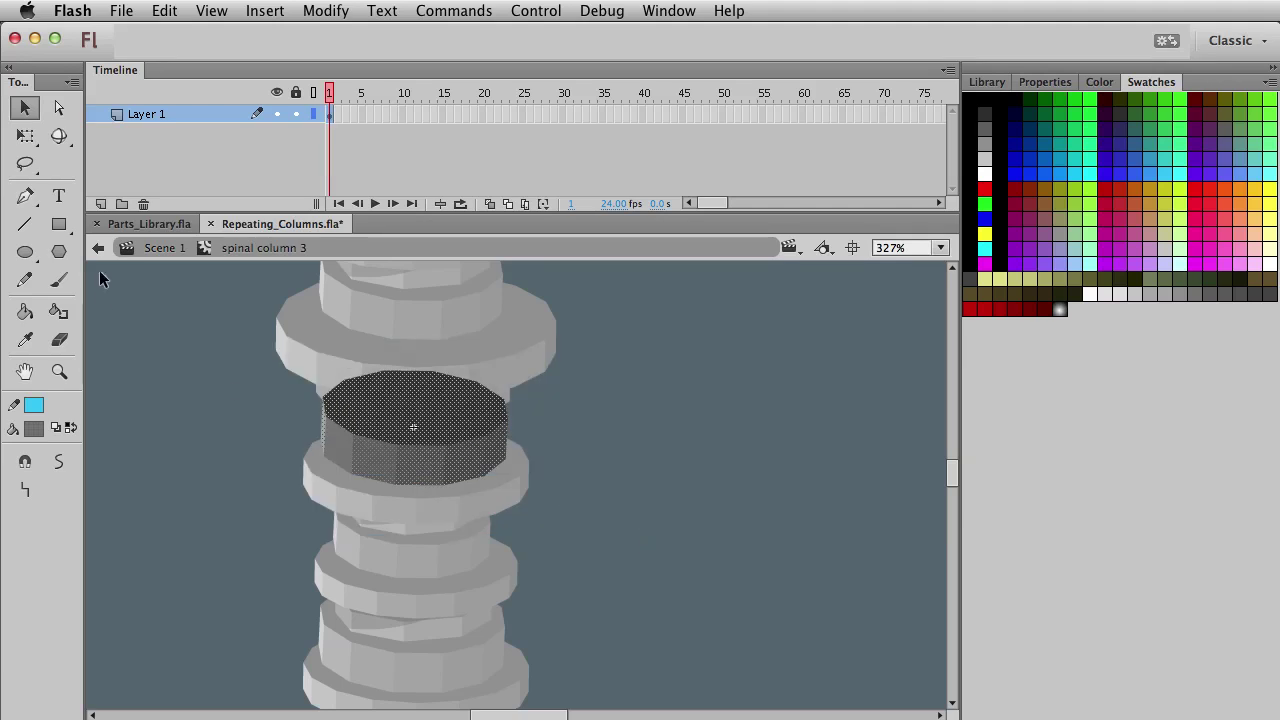
pyautogui.click(101, 204)
pyautogui.hotkey('ctrl', 'shift', 'v')
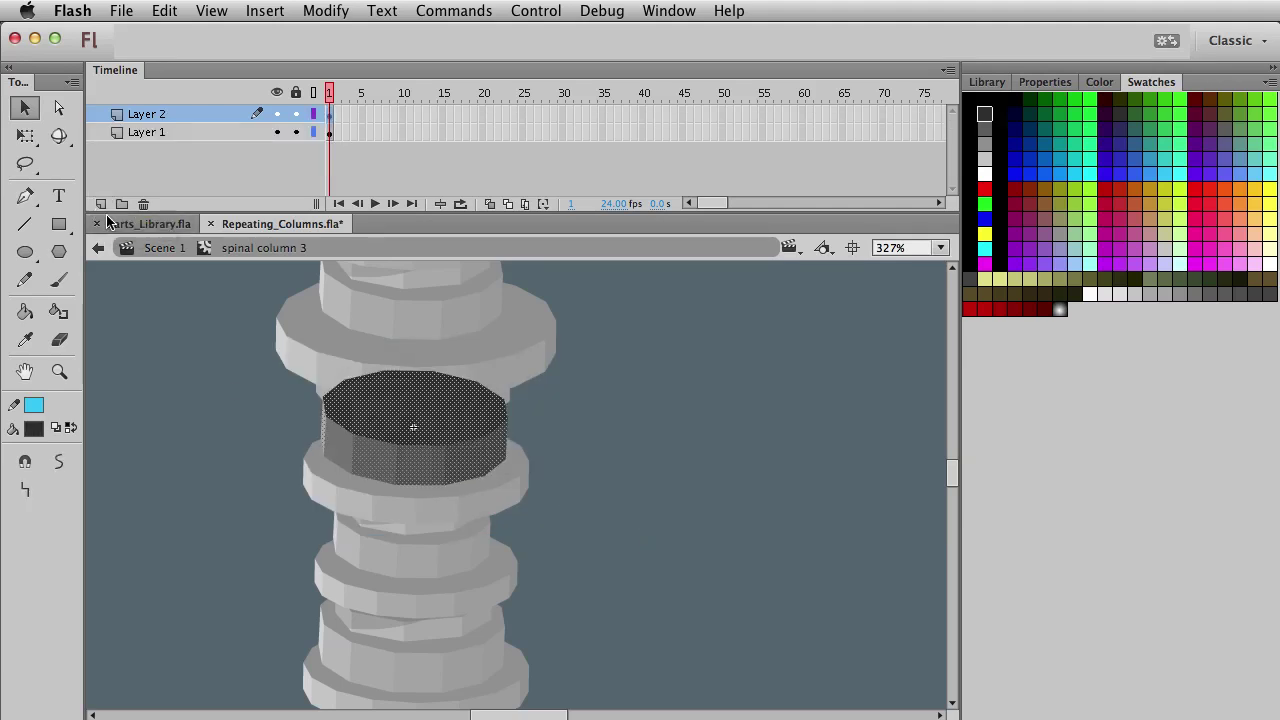
# - Fill the copied disc on Layer 2 with black and lock Layer 1
pyautogui.click(38, 432)
pyautogui.click(44, 462)
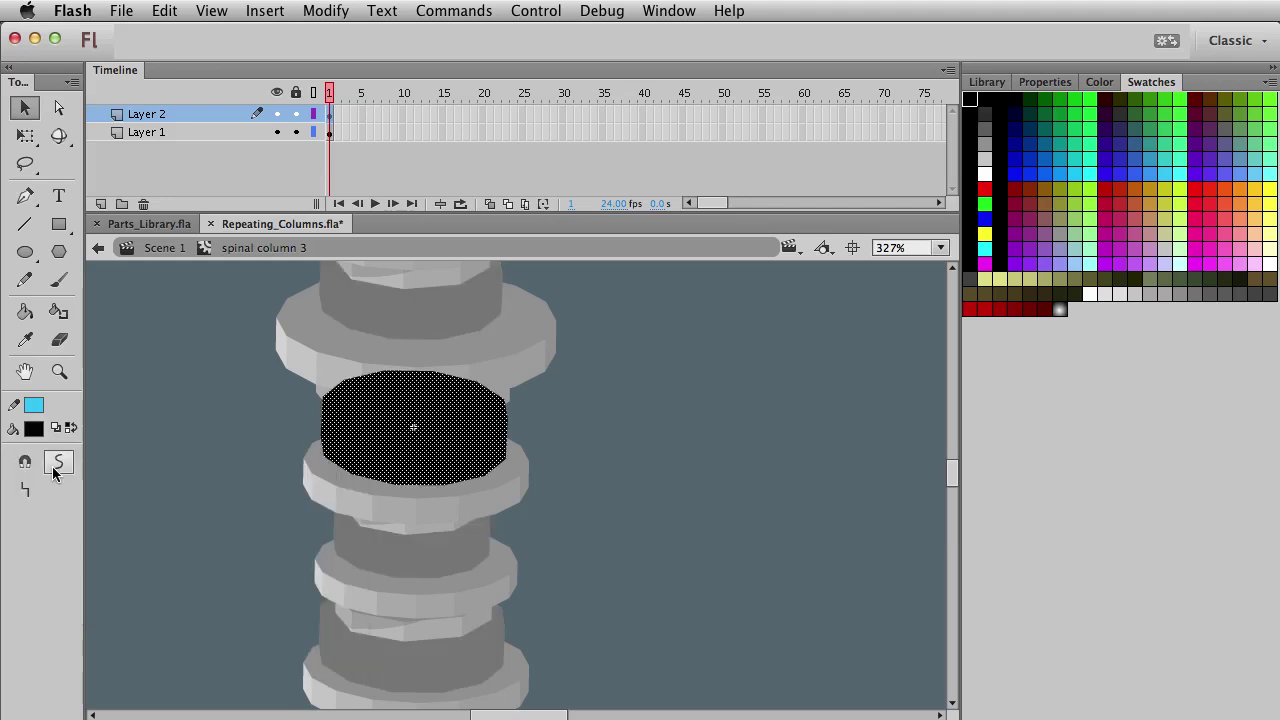
pyautogui.click(295, 132)
# - Draw a rising diagonal line across the black disc and delete the part of the fill below it
pyautogui.click(25, 224)
pyautogui.moveTo(308, 537)
pyautogui.mouseDown()
pyautogui.moveTo(605, 404)
pyautogui.moveTo(303, 517)
pyautogui.moveTo(267, 497)
pyautogui.mouseUp()
pyautogui.press('super+z')
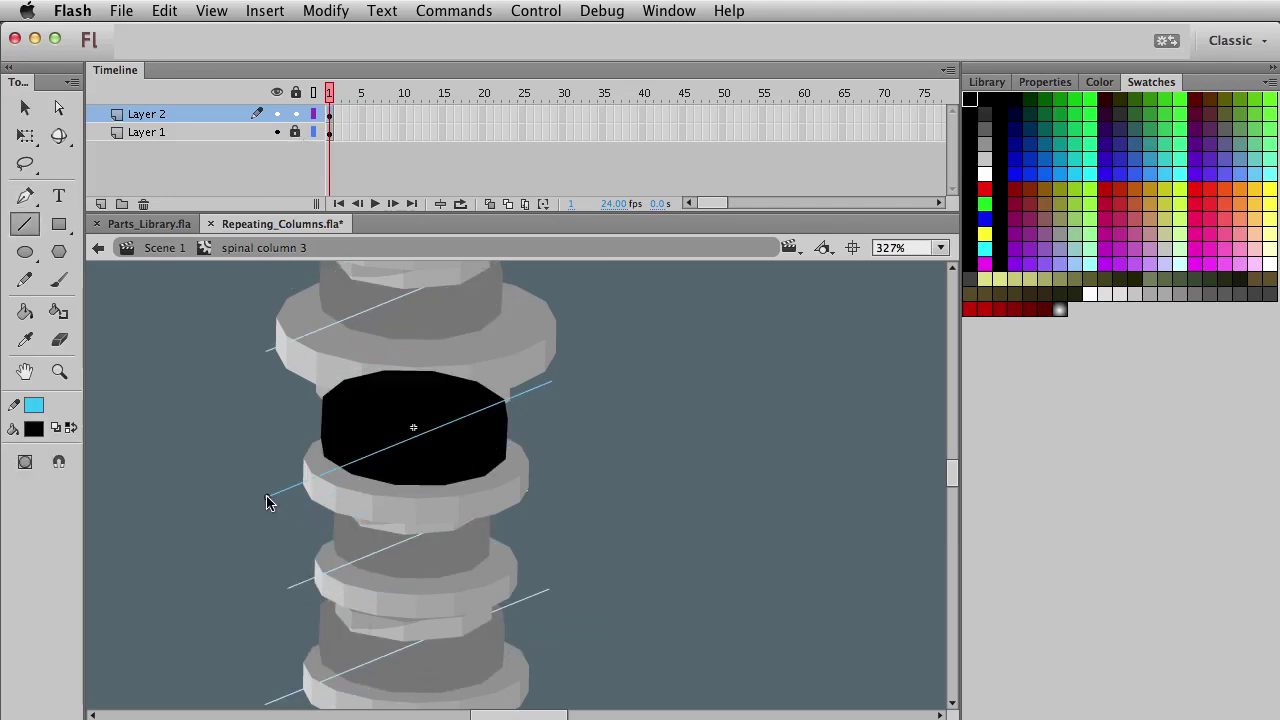
pyautogui.press('v')
# - Make the remaining black fill semi-transparent and delete the diagonal line before returning to the main scene
pyautogui.click(414, 423)
pyautogui.click(38, 432)
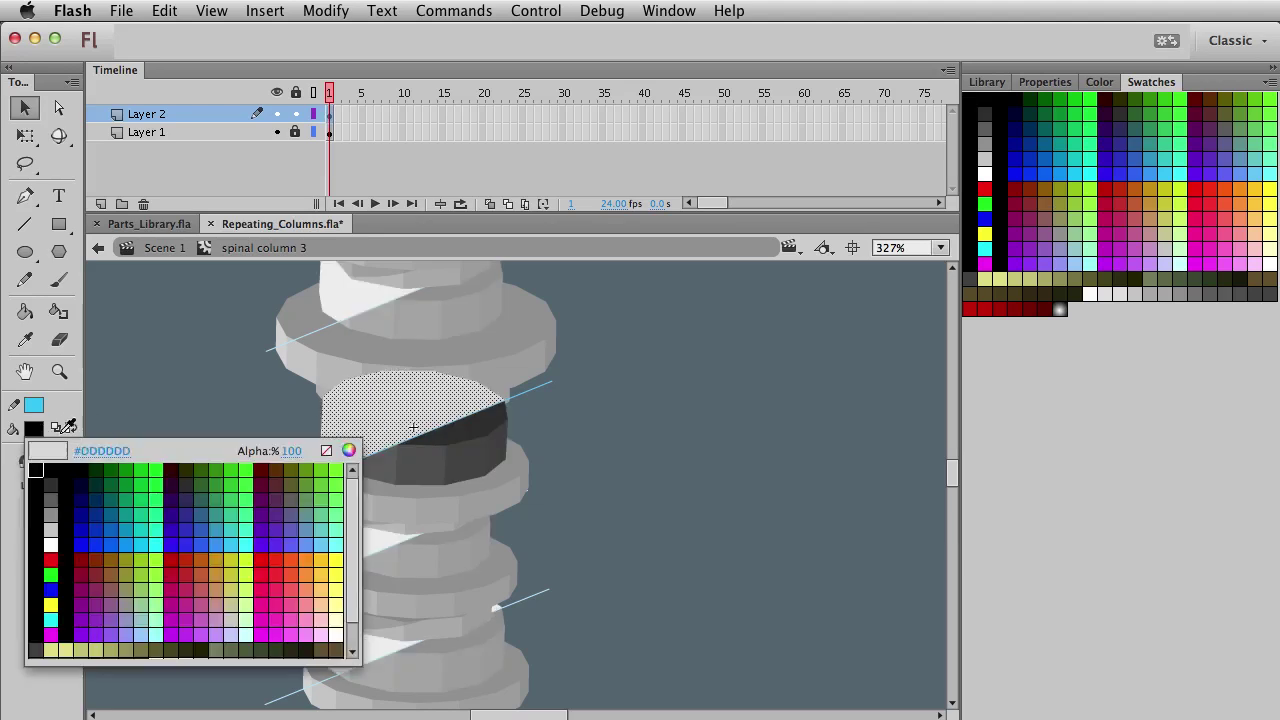
pyautogui.moveTo(289, 451); pyautogui.dragTo(245, 453)
pyautogui.click(546, 366)
pyautogui.doubleClick(542, 389)
pyautogui.press('Delete')
pyautogui.doubleClick(557, 411)
pyautogui.press('super+1')
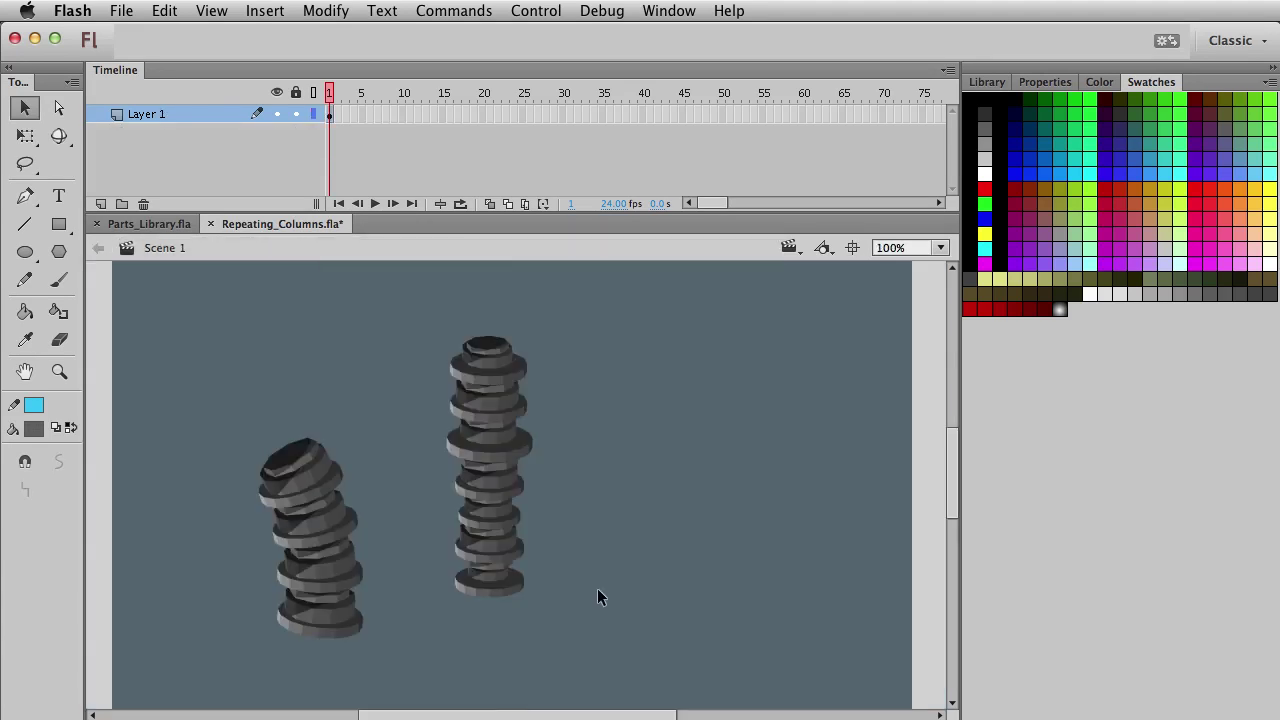
# - Check the shading inside the spinal column 3 symbol and open the spinal column 2 symbol for editing
pyautogui.doubleClick(476, 403)
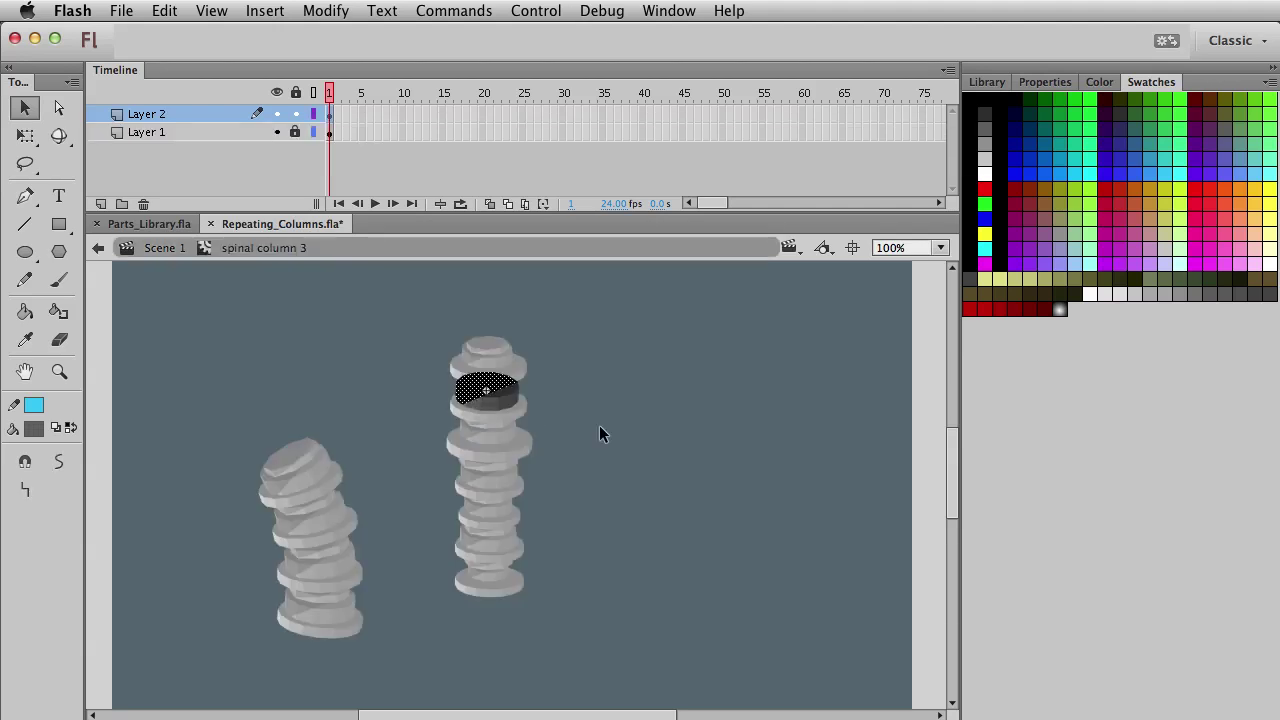
pyautogui.doubleClick(663, 453)
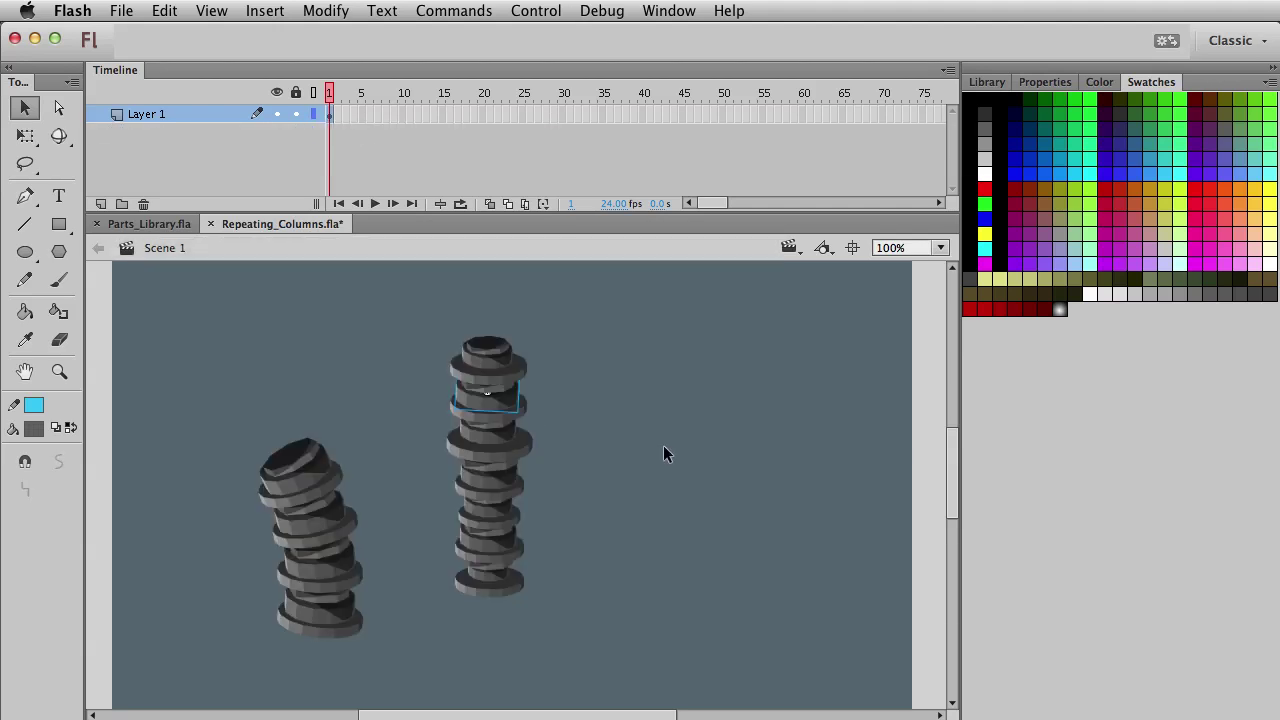
pyautogui.doubleClick(478, 393)
pyautogui.click(479, 388)
pyautogui.press('Right')
pyautogui.doubleClick(503, 383)
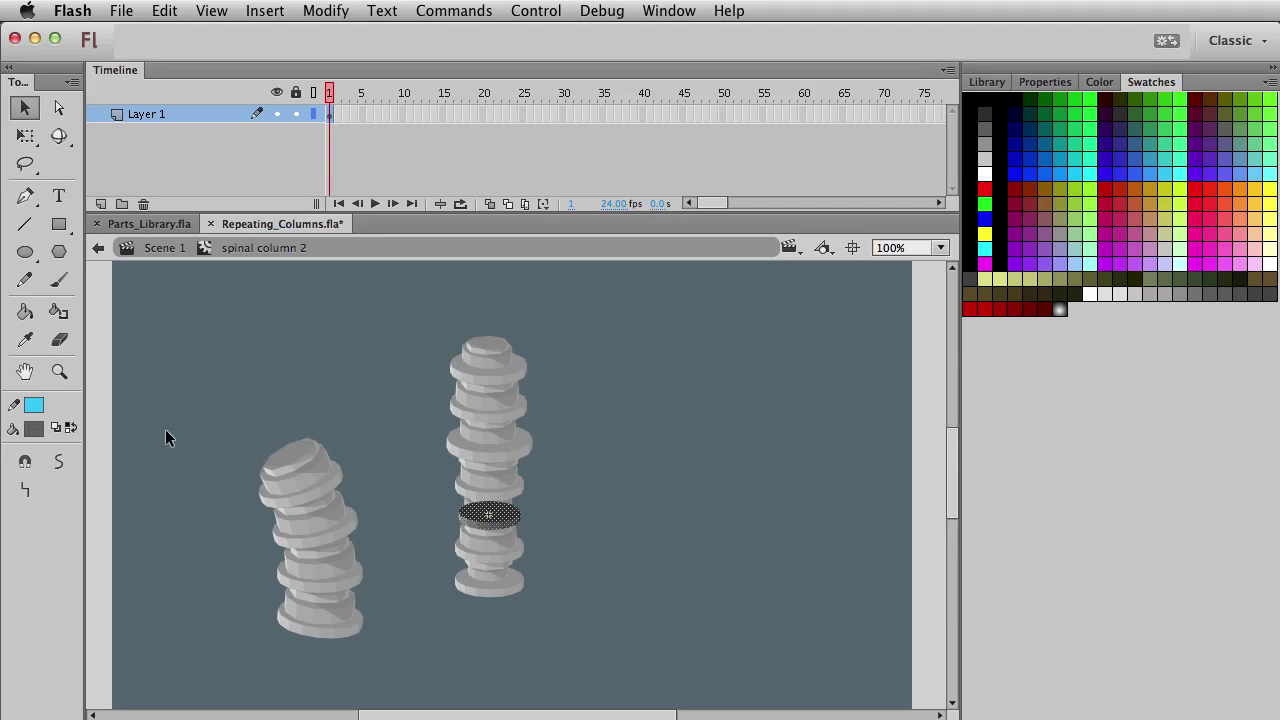
# - Copy the spinal column 2 disc artwork and paste it in place on a new layer
pyautogui.moveTo(357, 434); pyautogui.dragTo(600, 585)
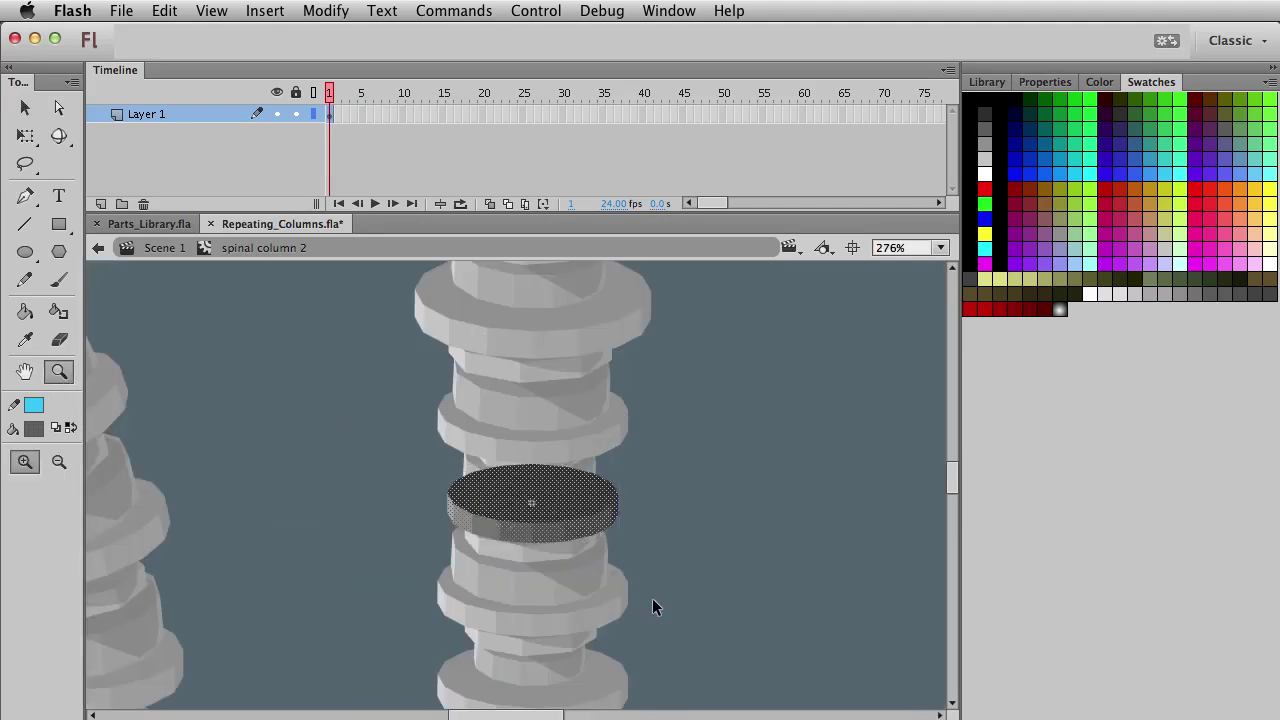
pyautogui.click(700, 571)
pyautogui.moveTo(377, 509); pyautogui.dragTo(624, 610)
pyautogui.press('F8')
pyautogui.press('Escape')
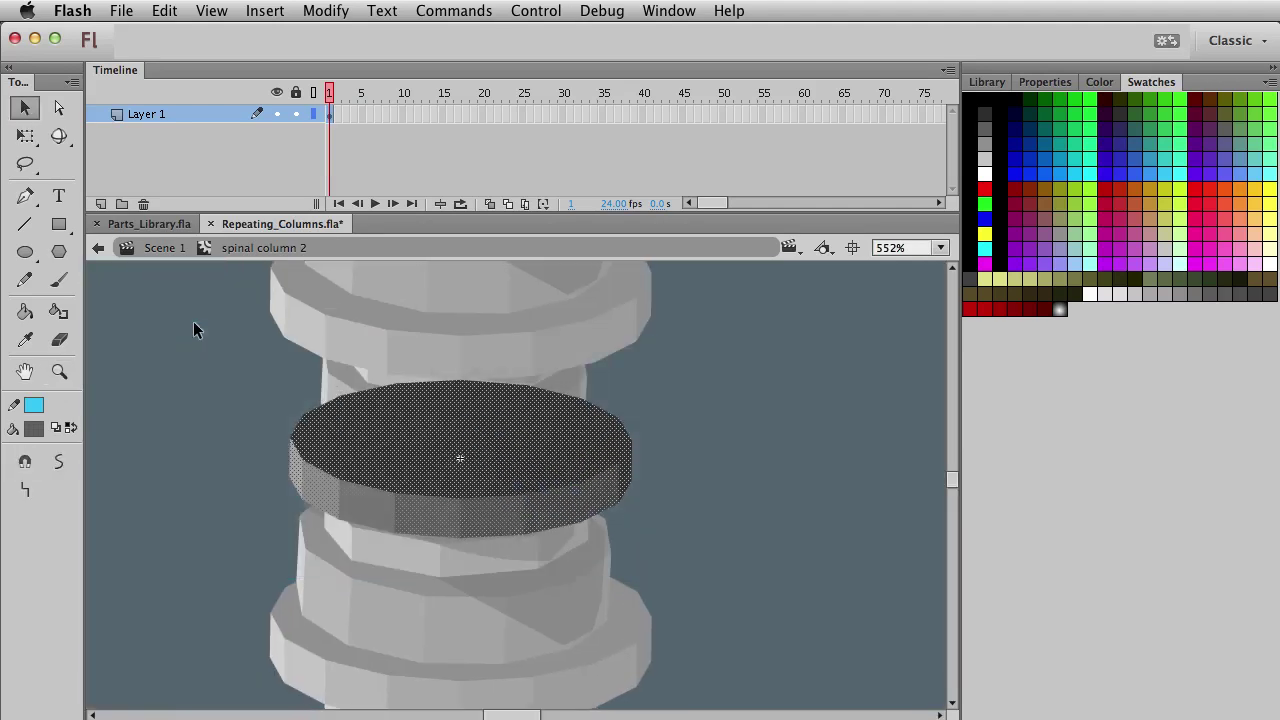
pyautogui.click(101, 204)
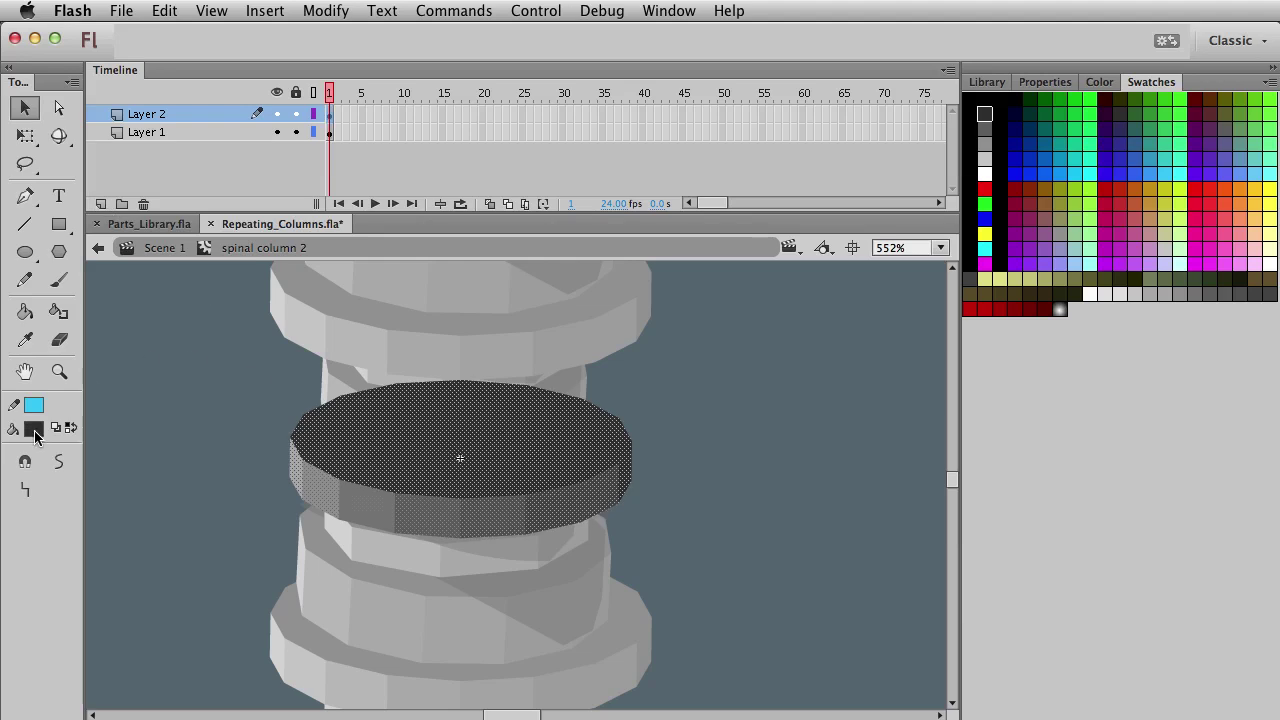
# - Fill the copied disc on Layer 2 with black (#000000) at 50% alpha
pyautogui.click(36, 430)
pyautogui.click(35, 470)
pyautogui.click(34, 429)
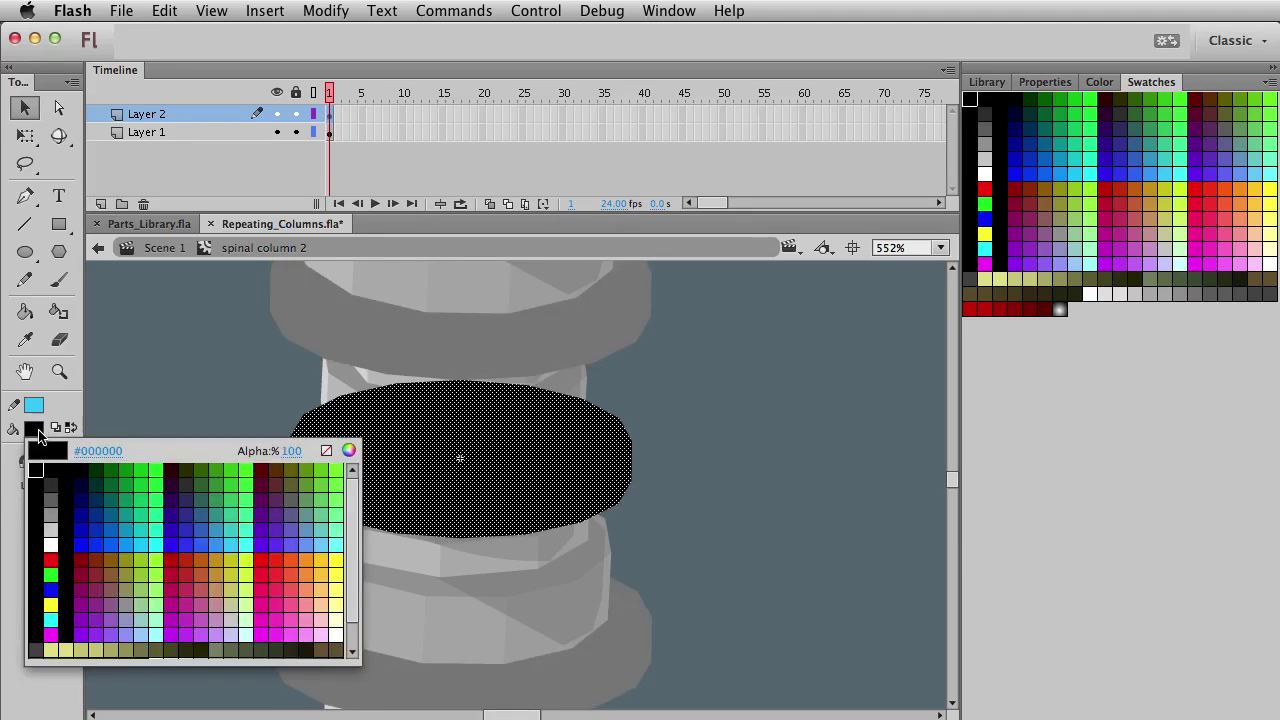
pyautogui.click(291, 451)
pyautogui.write('50')
pyautogui.press('Return')
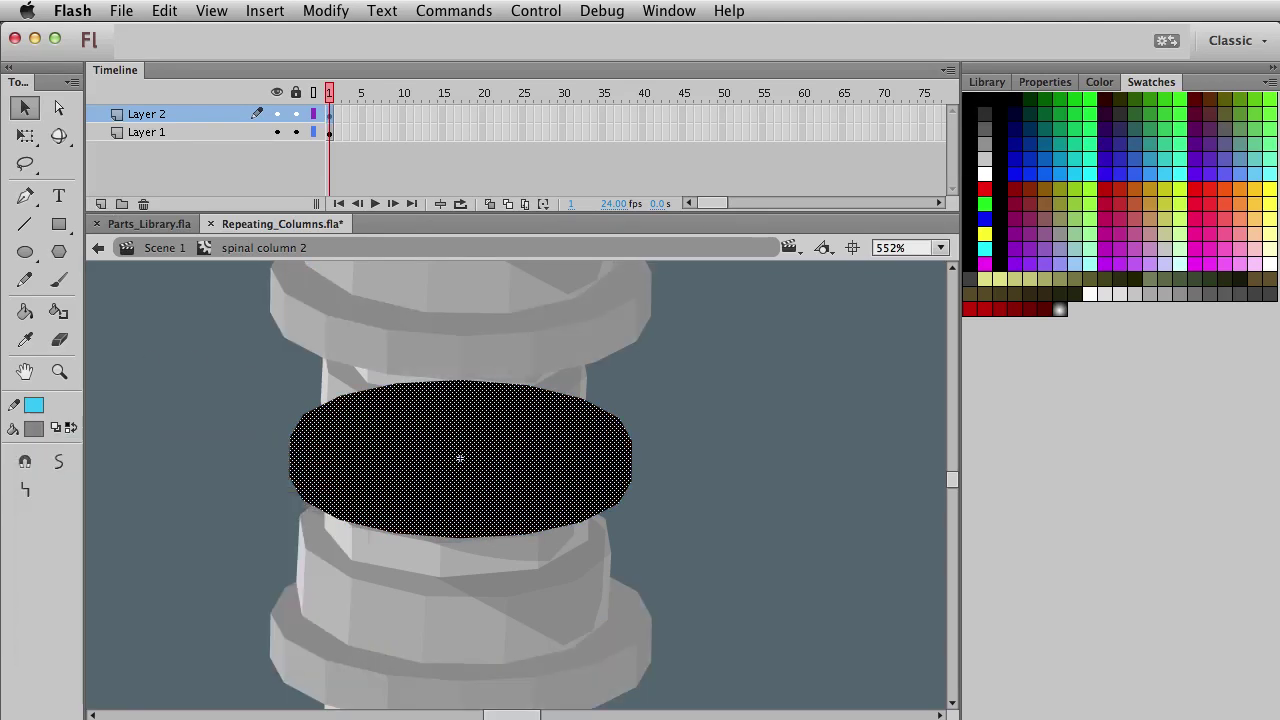
# - Split the black fill with a falling diagonal line, delete the part below it and the line, and return to the main scene
pyautogui.click(226, 423)
pyautogui.click(25, 224)
pyautogui.moveTo(295, 360); pyautogui.dragTo(640, 592)
pyautogui.press('v')
pyautogui.click(434, 478)
pyautogui.click(458, 454)
pyautogui.doubleClick(531, 517)
pyautogui.press('Delete')
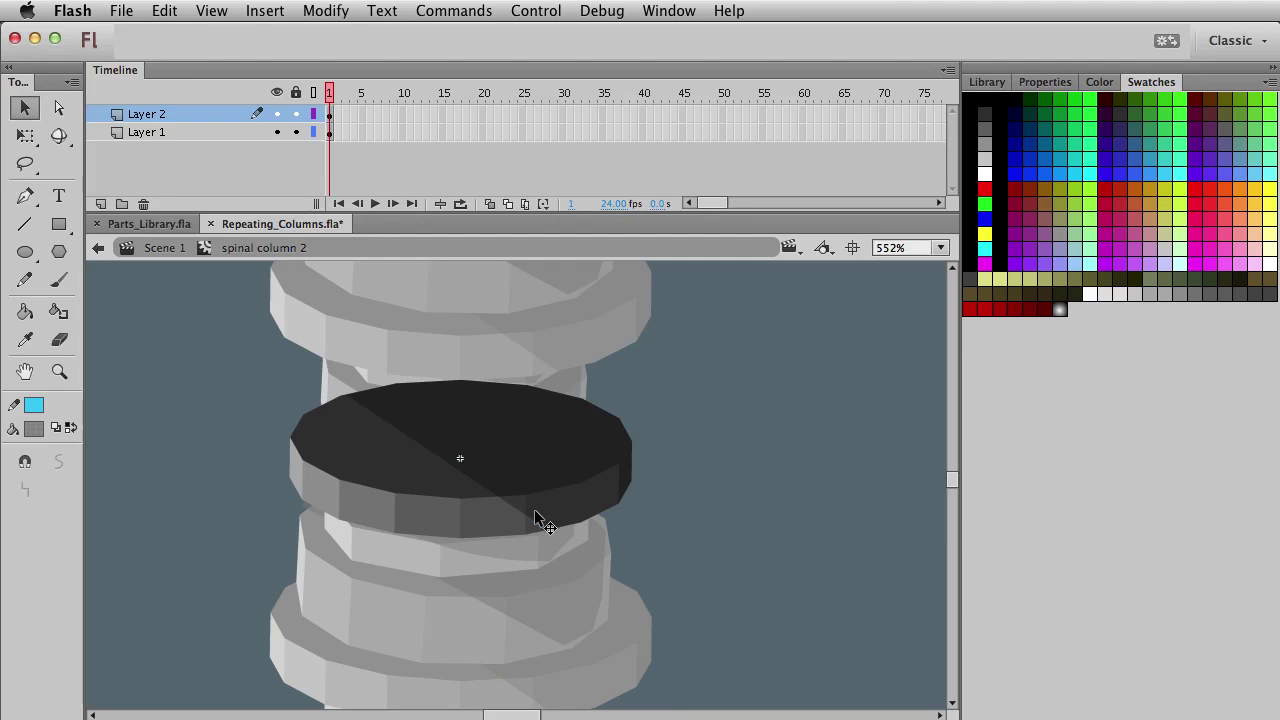
pyautogui.press('super+1')
pyautogui.doubleClick(720, 570)
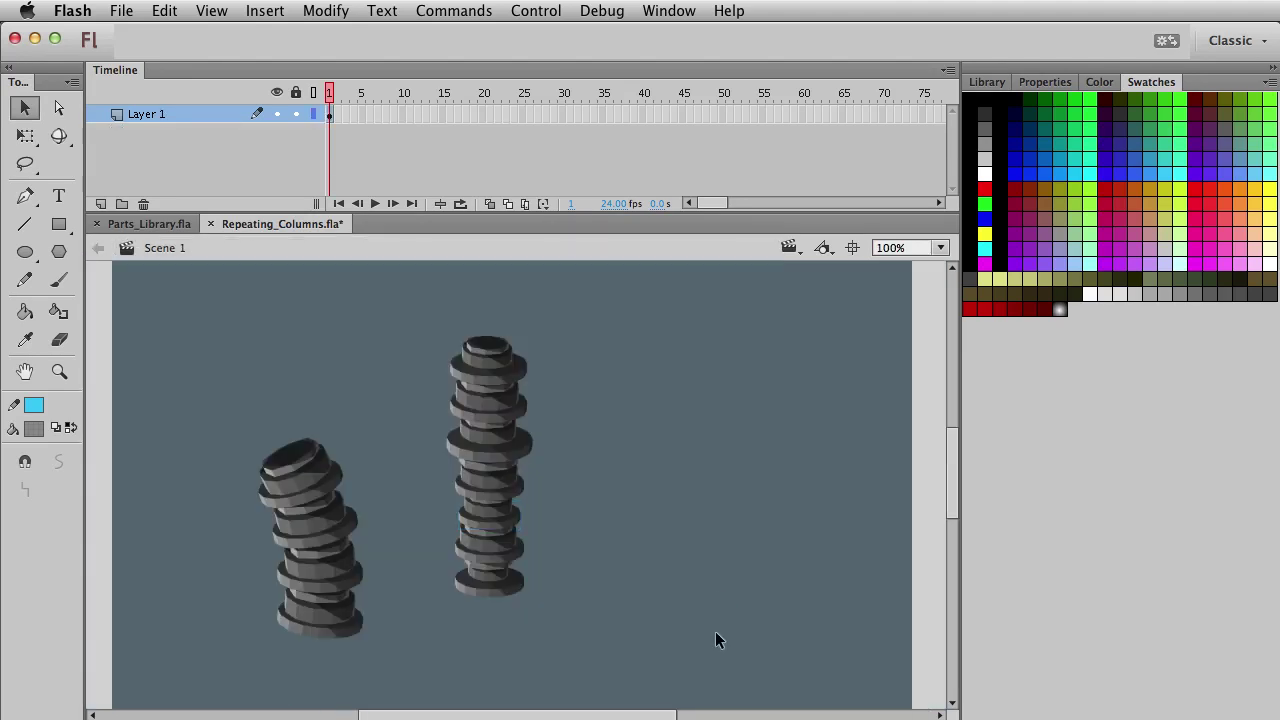
# - Set the alpha of the black shading in the spinal column 3 symbol to 30% and return to the main scene
pyautogui.doubleClick(499, 439)
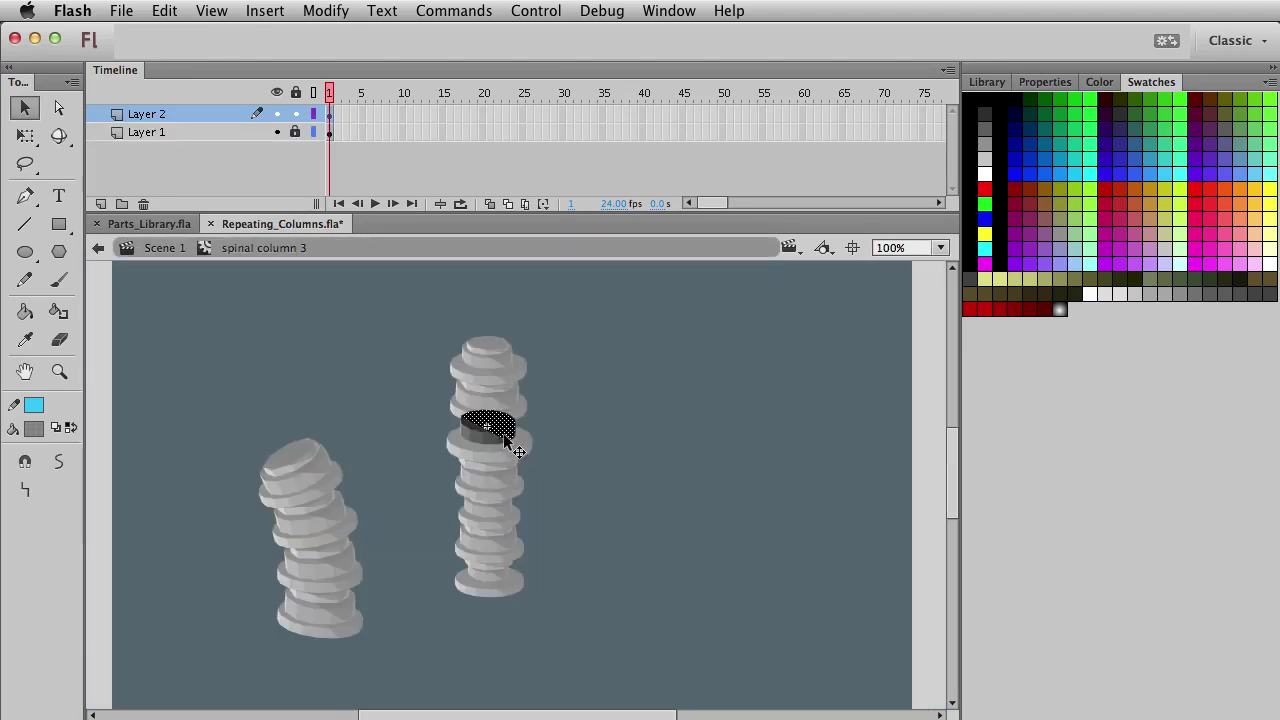
pyautogui.click(450, 421)
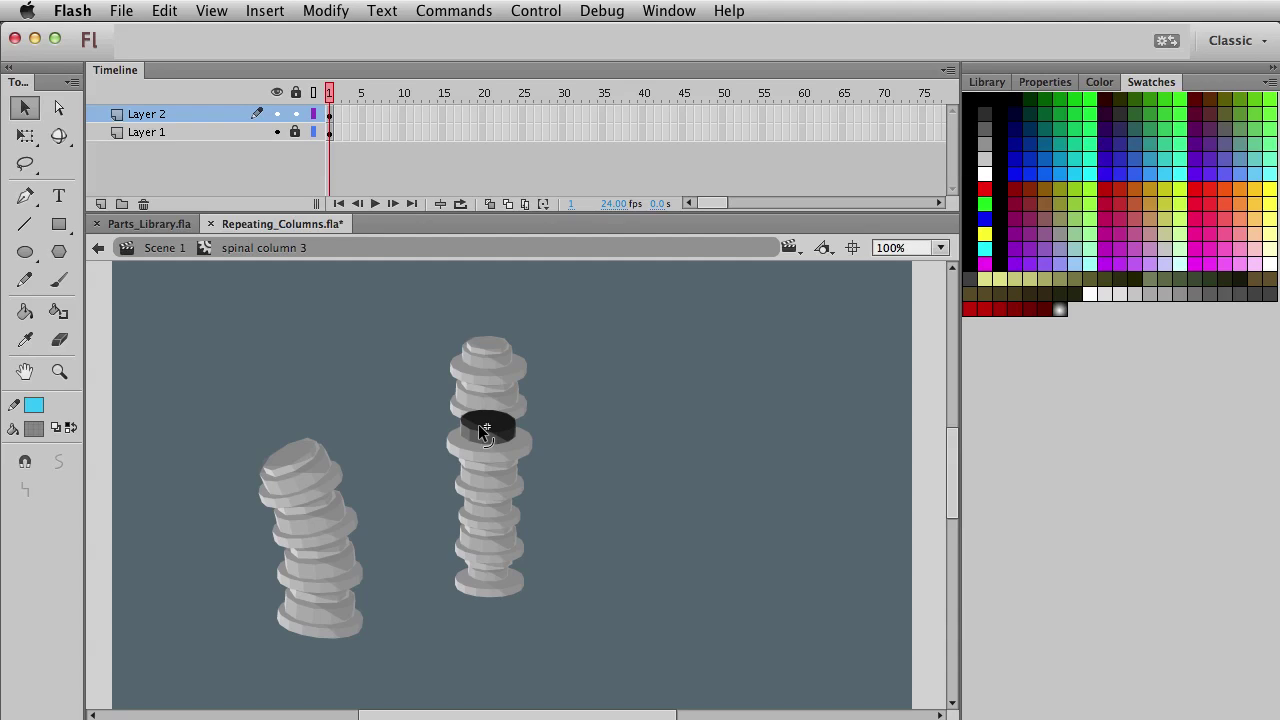
pyautogui.click(34, 428)
pyautogui.click(287, 451)
pyautogui.write('30')
pyautogui.press('Return')
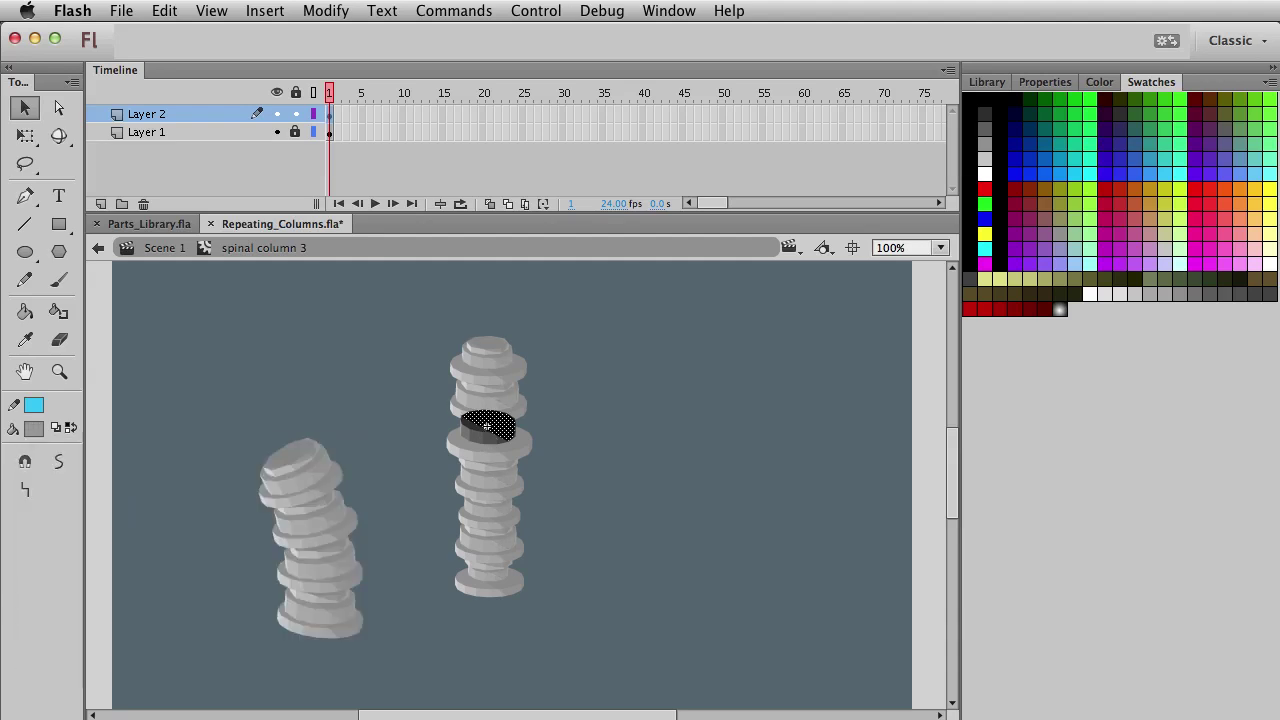
pyautogui.doubleClick(336, 440)
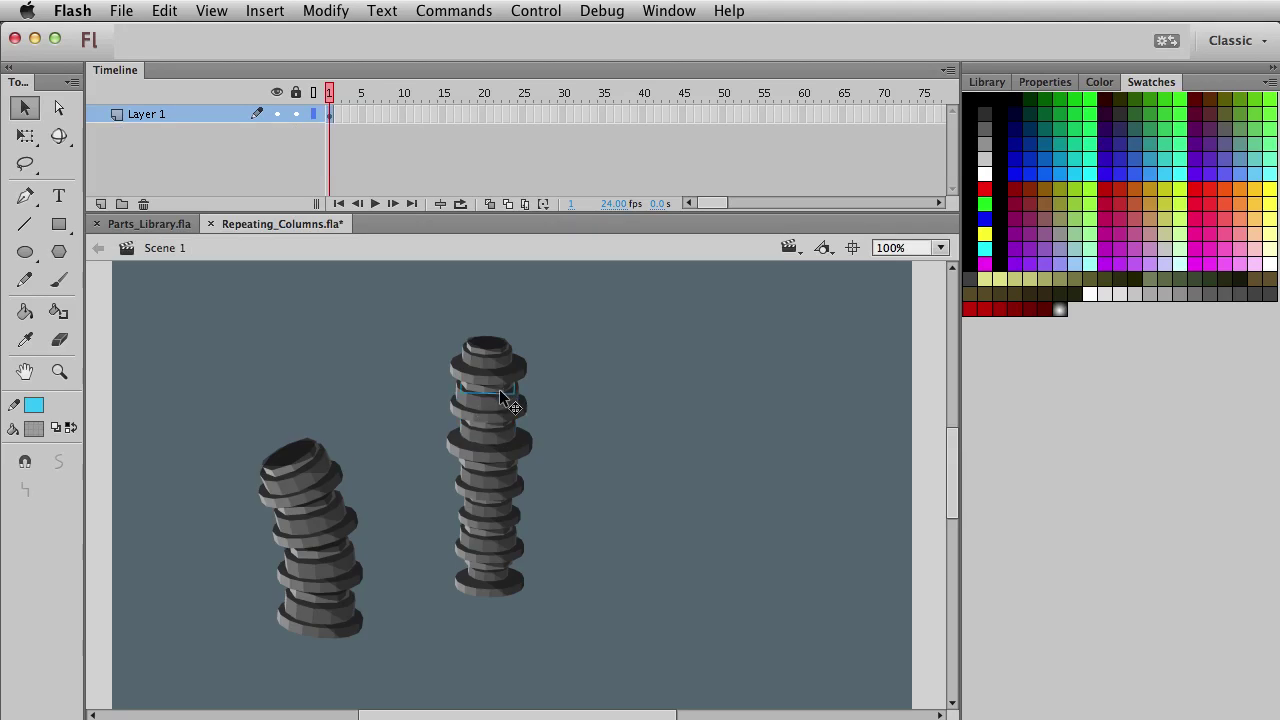
# - Set the alpha of the black shading in the spinal column 1 symbol to 20% and return to the main scene
pyautogui.doubleClick(499, 389)
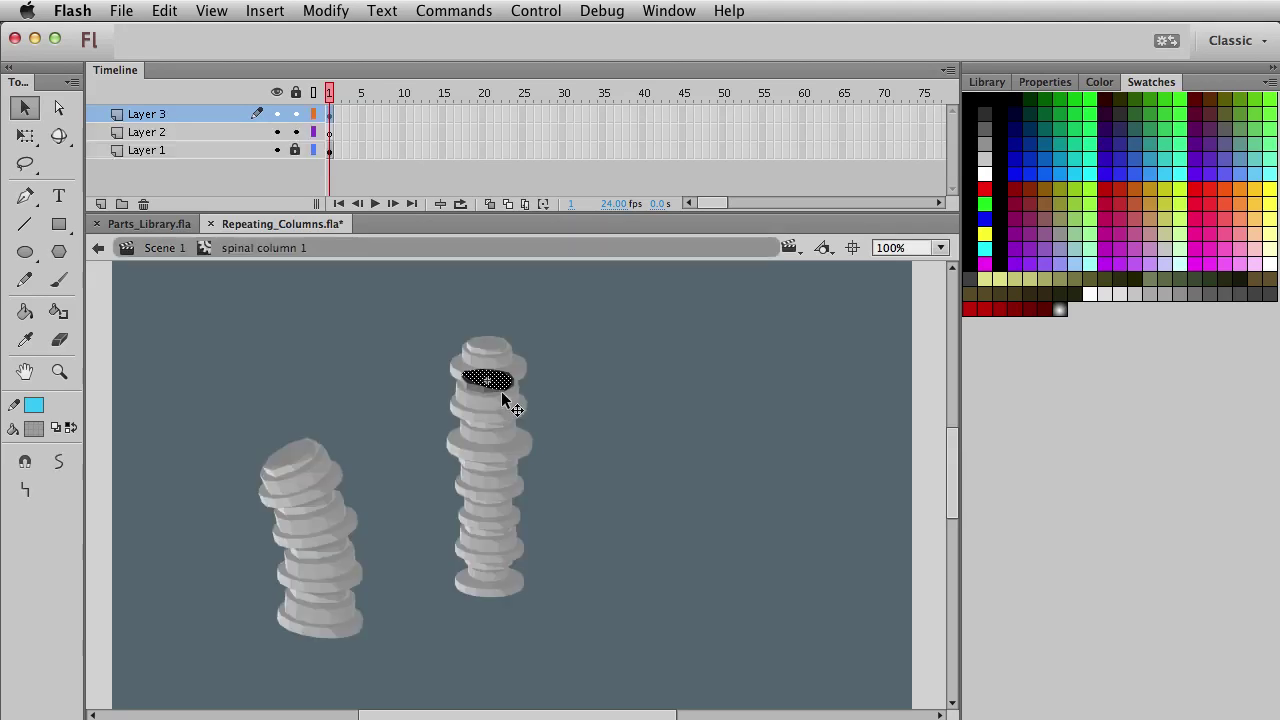
pyautogui.click(36, 428)
pyautogui.click(287, 451)
pyautogui.write('100')
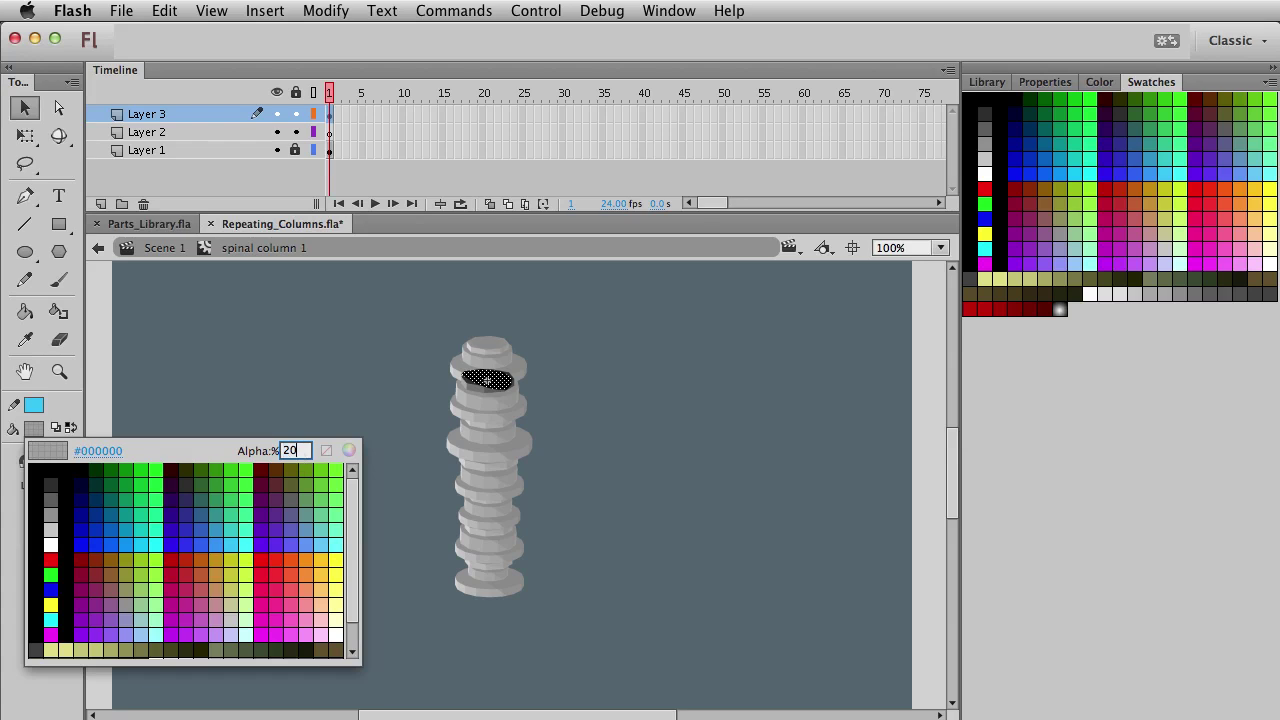
pyautogui.press('Return')
pyautogui.doubleClick(686, 500)
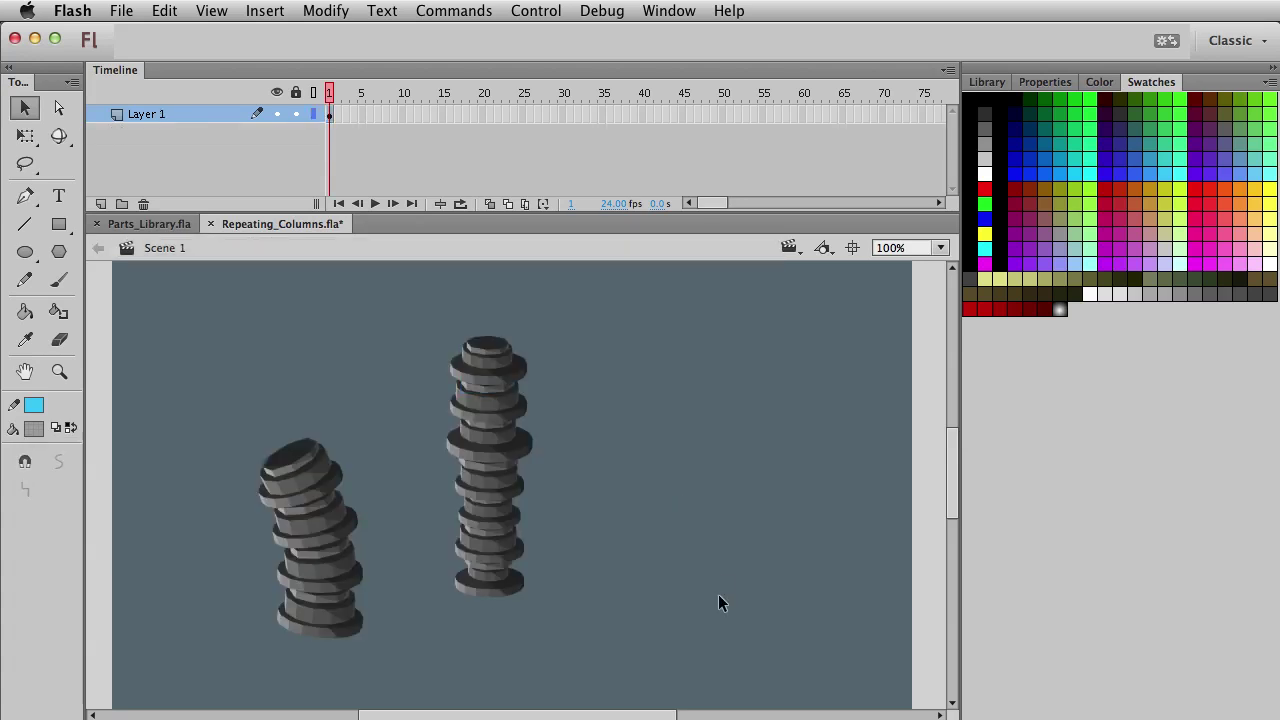
# - Try scaling the whole straight column down with Free Transform
pyautogui.moveTo(626, 632); pyautogui.dragTo(615, 587)
pyautogui.moveTo(603, 621); pyautogui.dragTo(413, 300)
pyautogui.press('q')
pyautogui.moveTo(551, 306); pyautogui.dragTo(536, 357)
pyautogui.press('v')
pyautogui.click(740, 540)
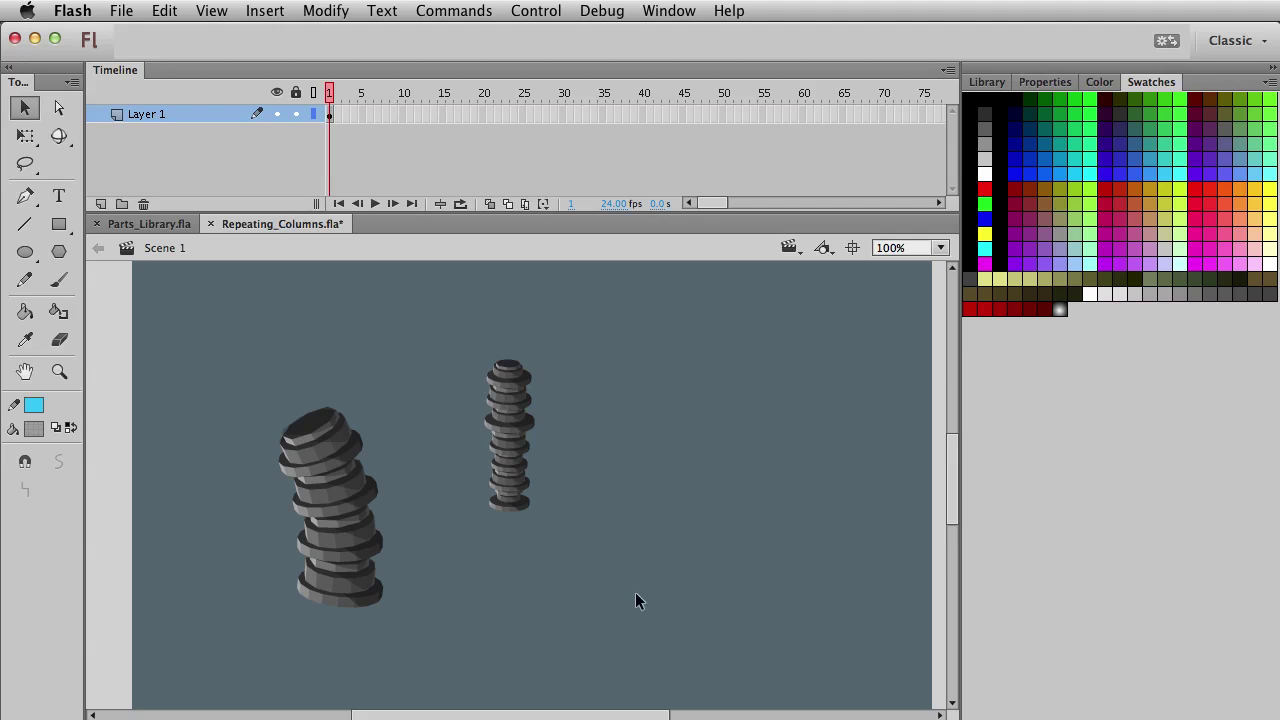
pyautogui.hotkey('ctrl', 'z')
pyautogui.click(692, 433)
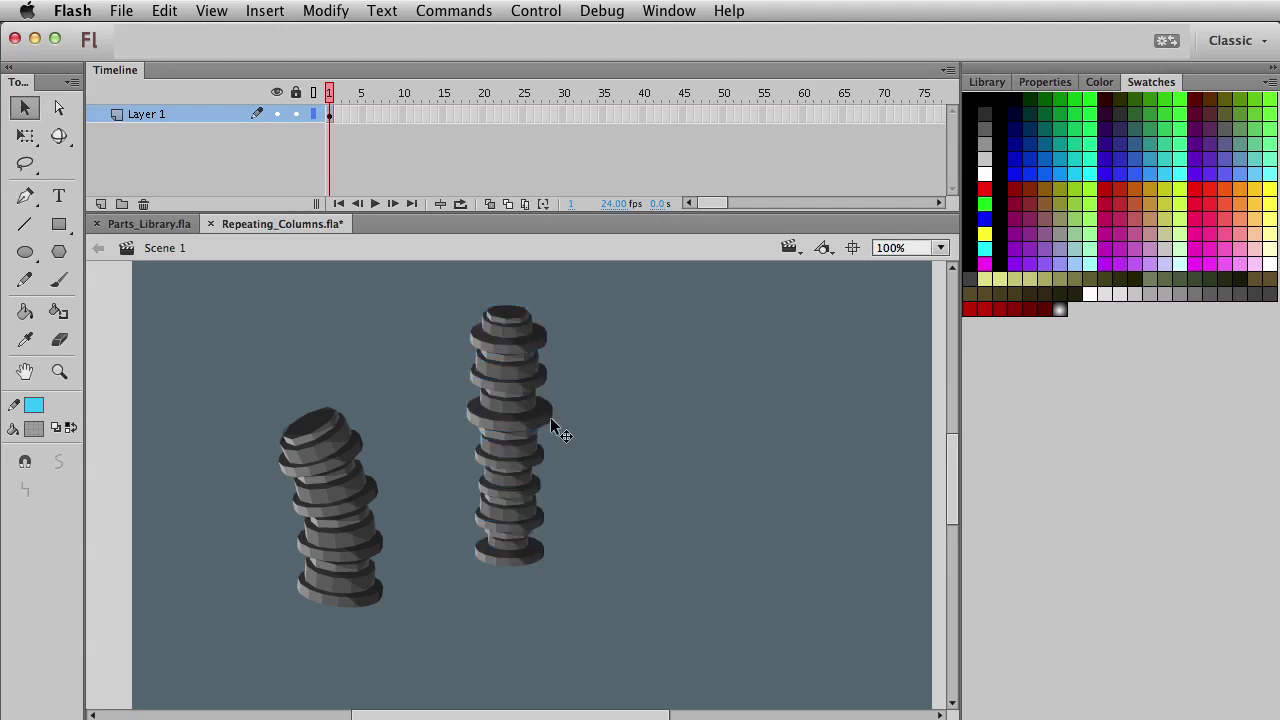
# - Reshape the shading in the spinal column 2 symbol so its lower edge curves along the disc's front side, and return to the main scene
pyautogui.doubleClick(537, 422)
pyautogui.click(59, 371)
pyautogui.moveTo(350, 358); pyautogui.dragTo(670, 488)
pyautogui.press('v')
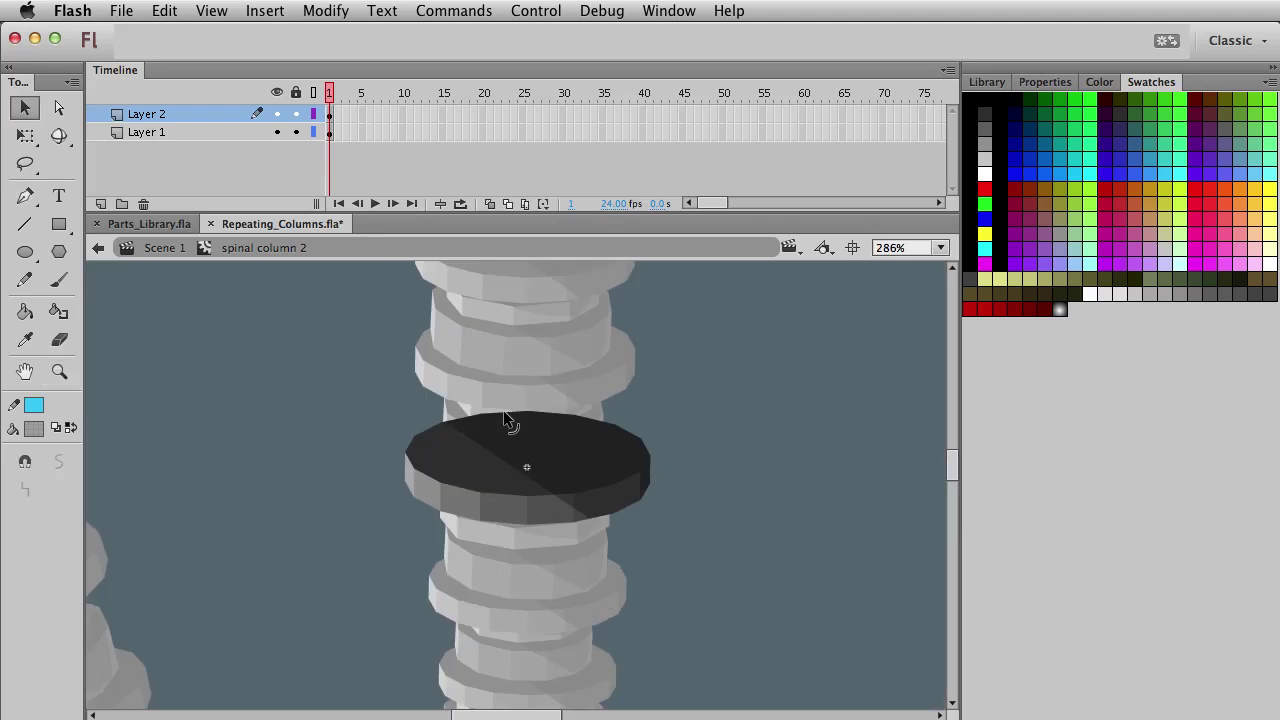
pyautogui.moveTo(511, 460); pyautogui.dragTo(436, 475)
pyautogui.press('super+z')
pyautogui.click(320, 413)
pyautogui.click(518, 476)
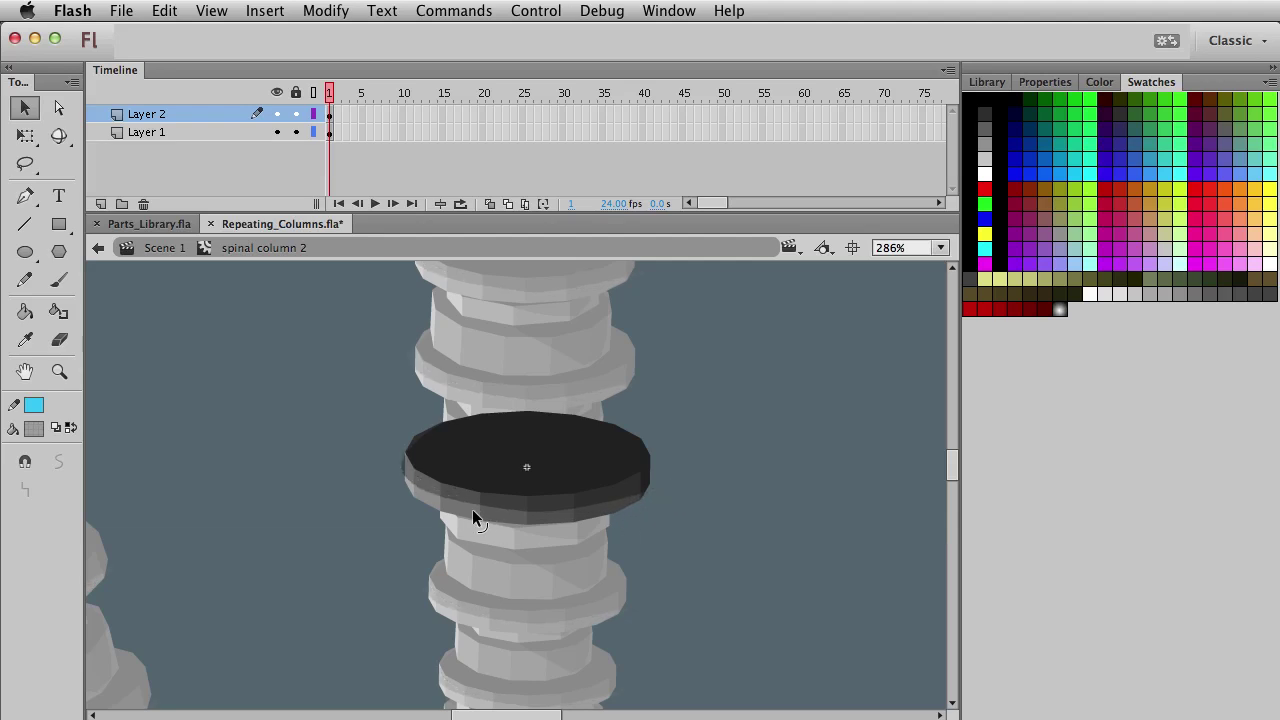
pyautogui.click(443, 469)
pyautogui.click(407, 419)
pyautogui.doubleClick(317, 449)
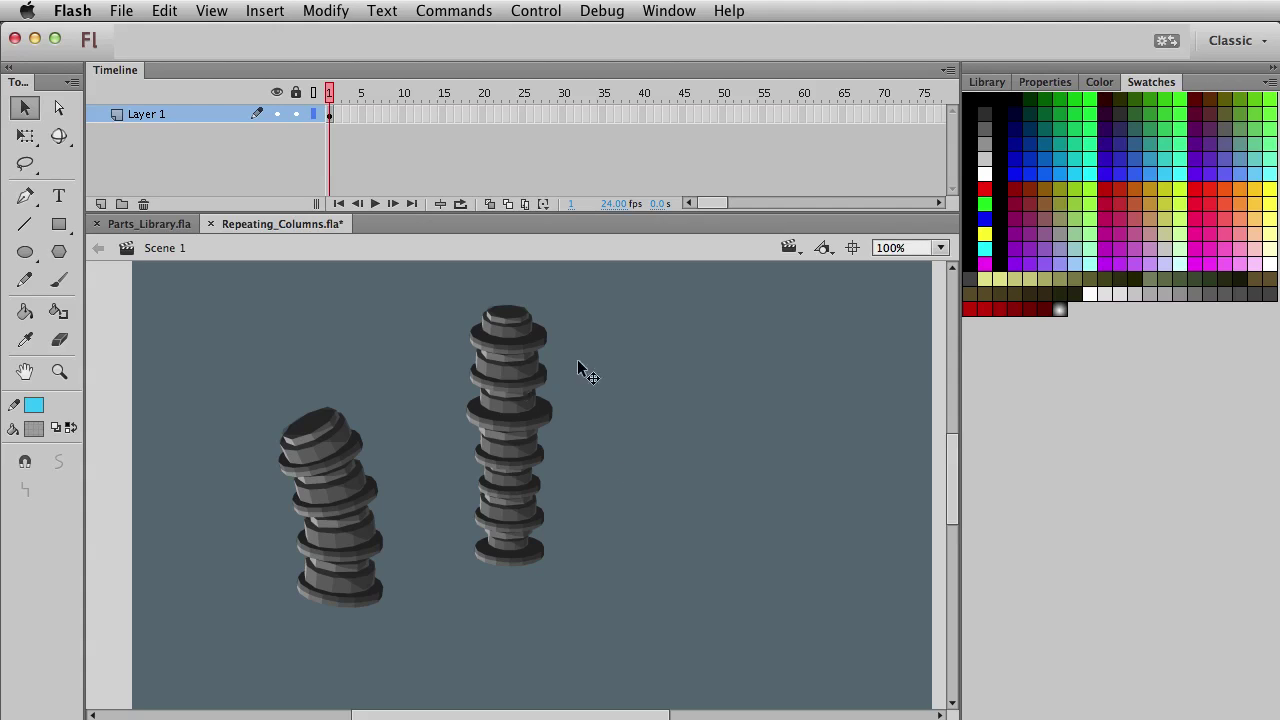
# - Review the shading inside the three spinal column symbols and remove the shading from Layer 2 of spinal column 2
pyautogui.doubleClick(526, 404)
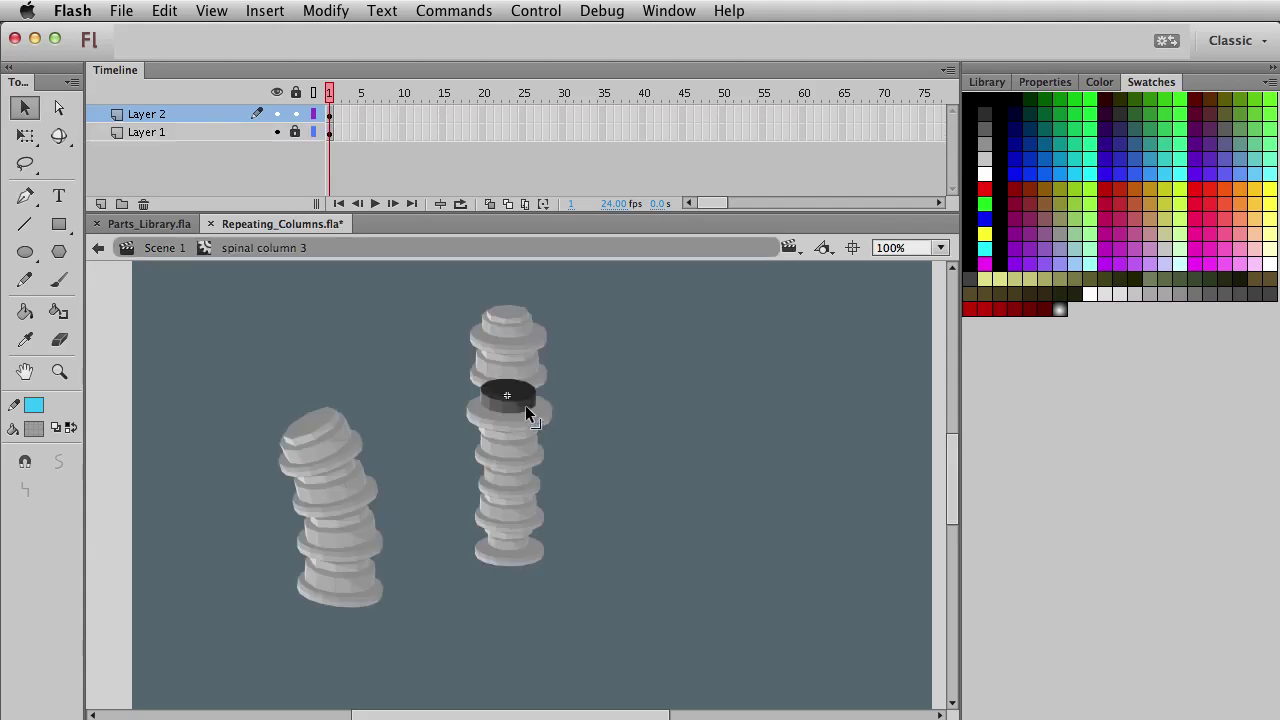
pyautogui.doubleClick(550, 427)
pyautogui.doubleClick(530, 388)
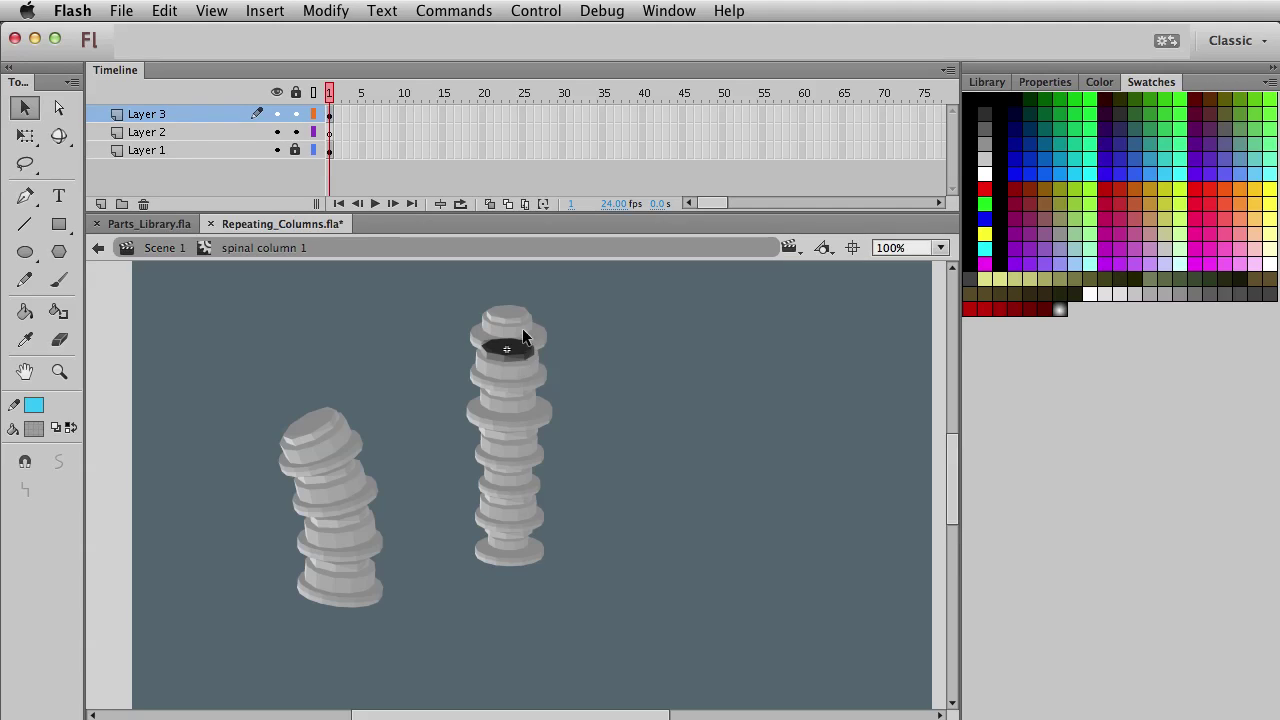
pyautogui.doubleClick(542, 398)
pyautogui.doubleClick(548, 414)
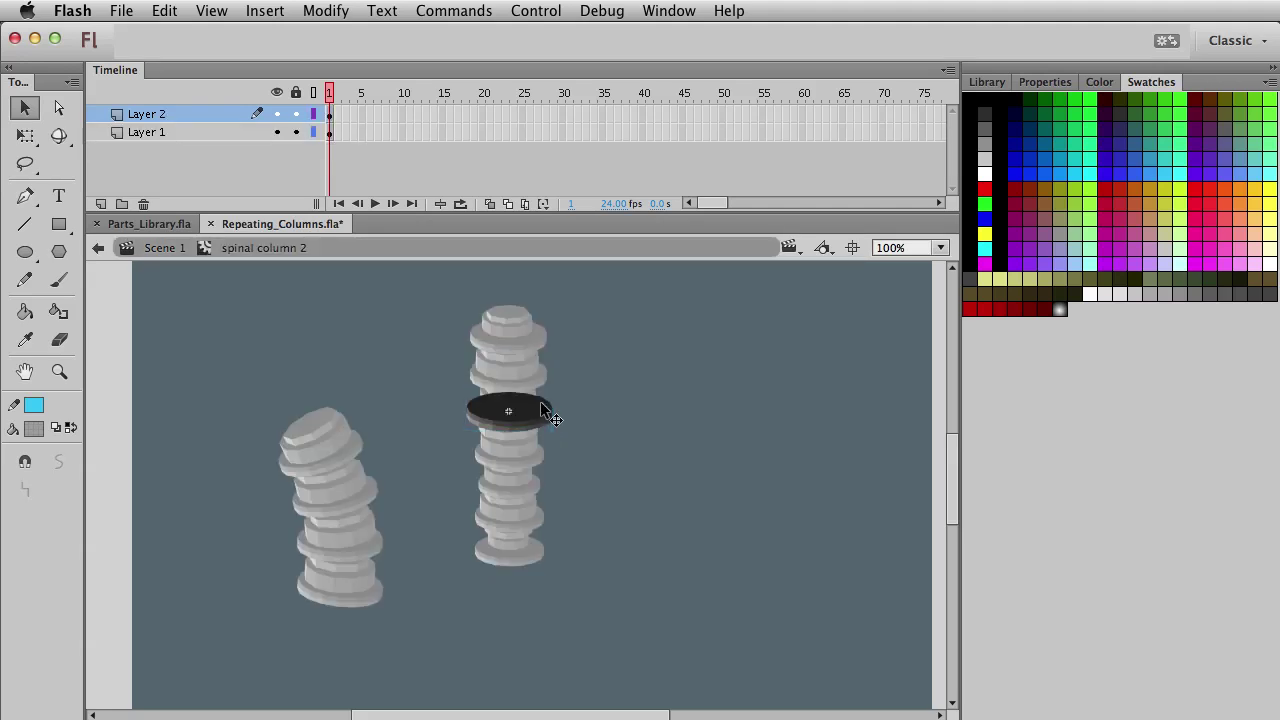
pyautogui.doubleClick(614, 440)
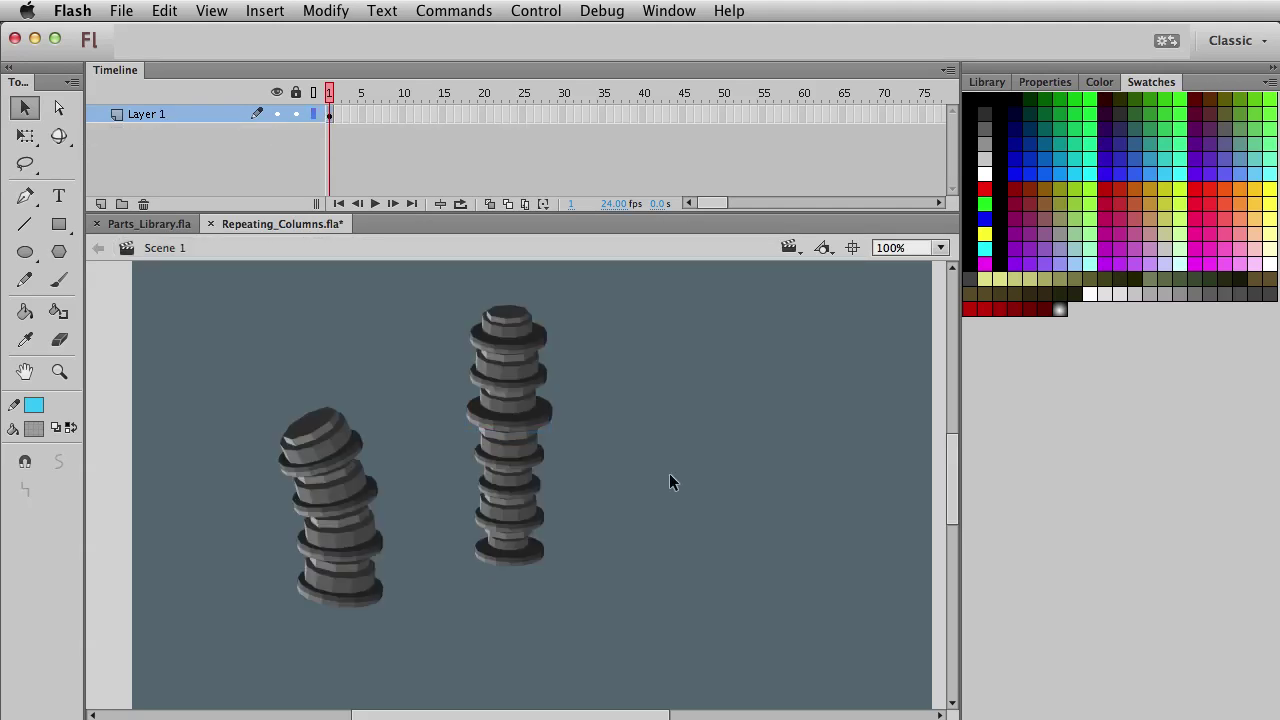
pyautogui.doubleClick(540, 421)
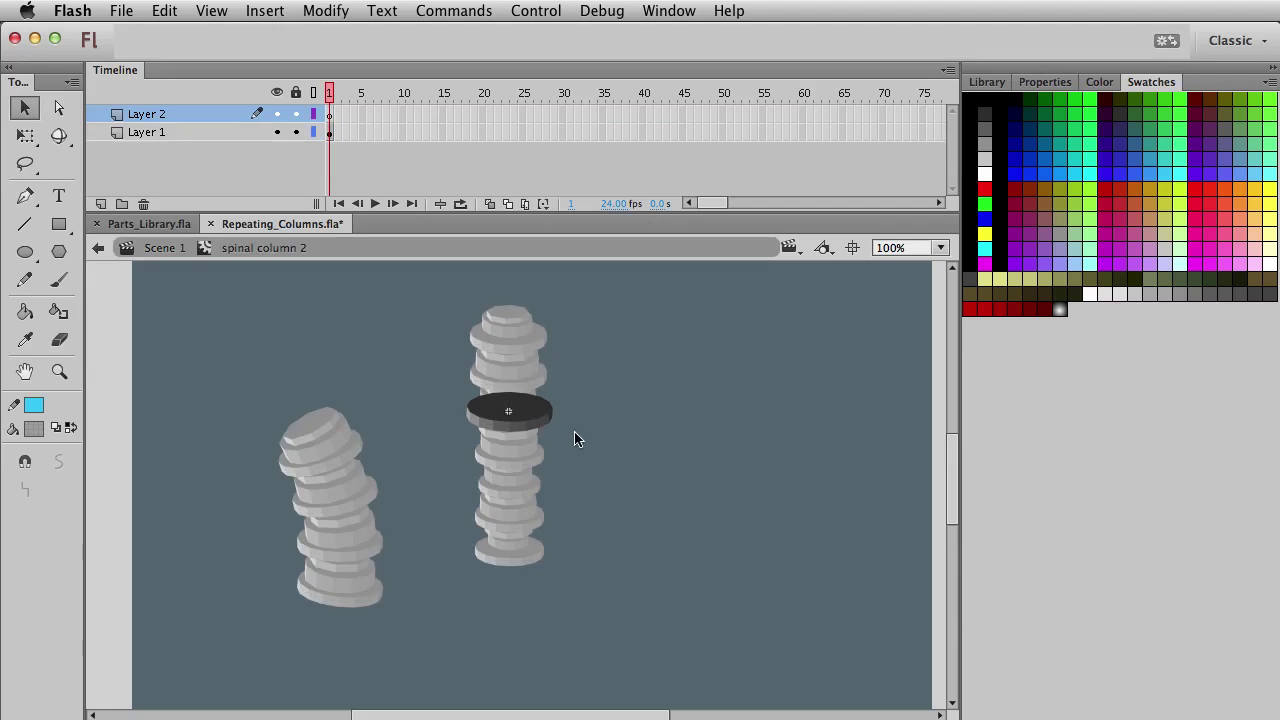
pyautogui.doubleClick(625, 436)
# - Save the document and add a new layer to the main scene
pyautogui.hscroll(3, 600, 612)
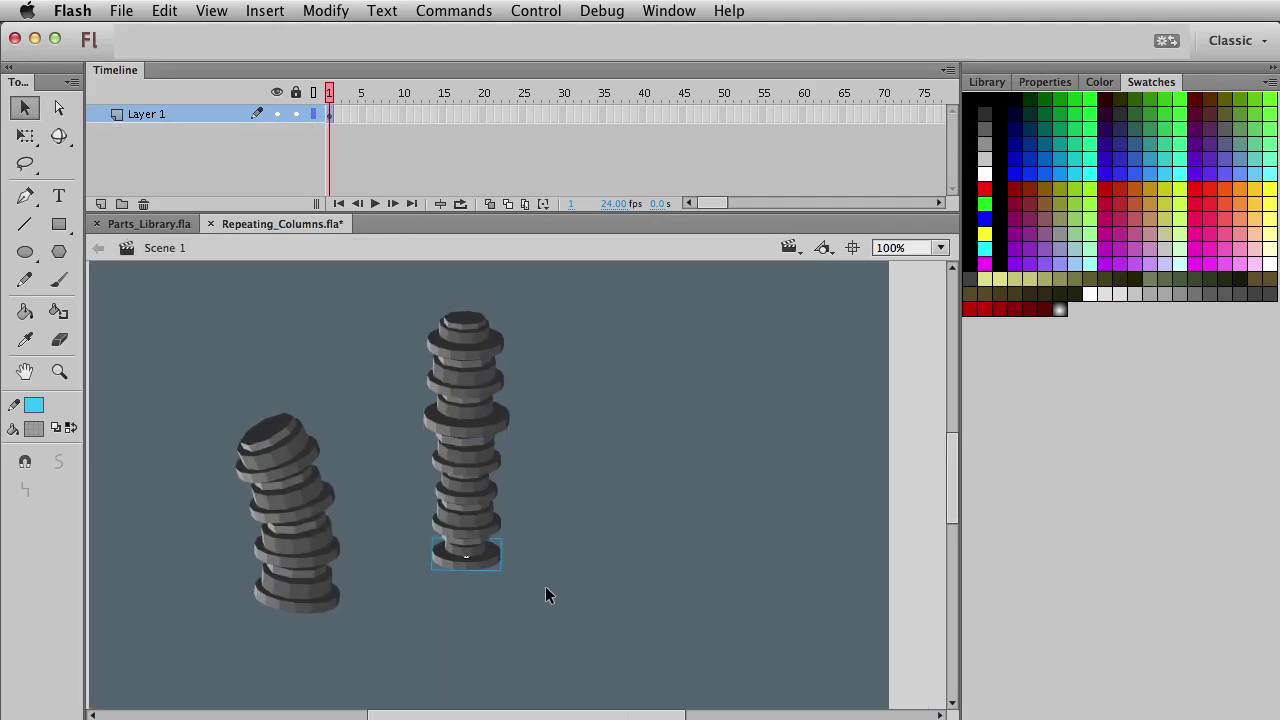
pyautogui.click(530, 565)
pyautogui.press('super+s')
pyautogui.scroll(-1, 508, 563)
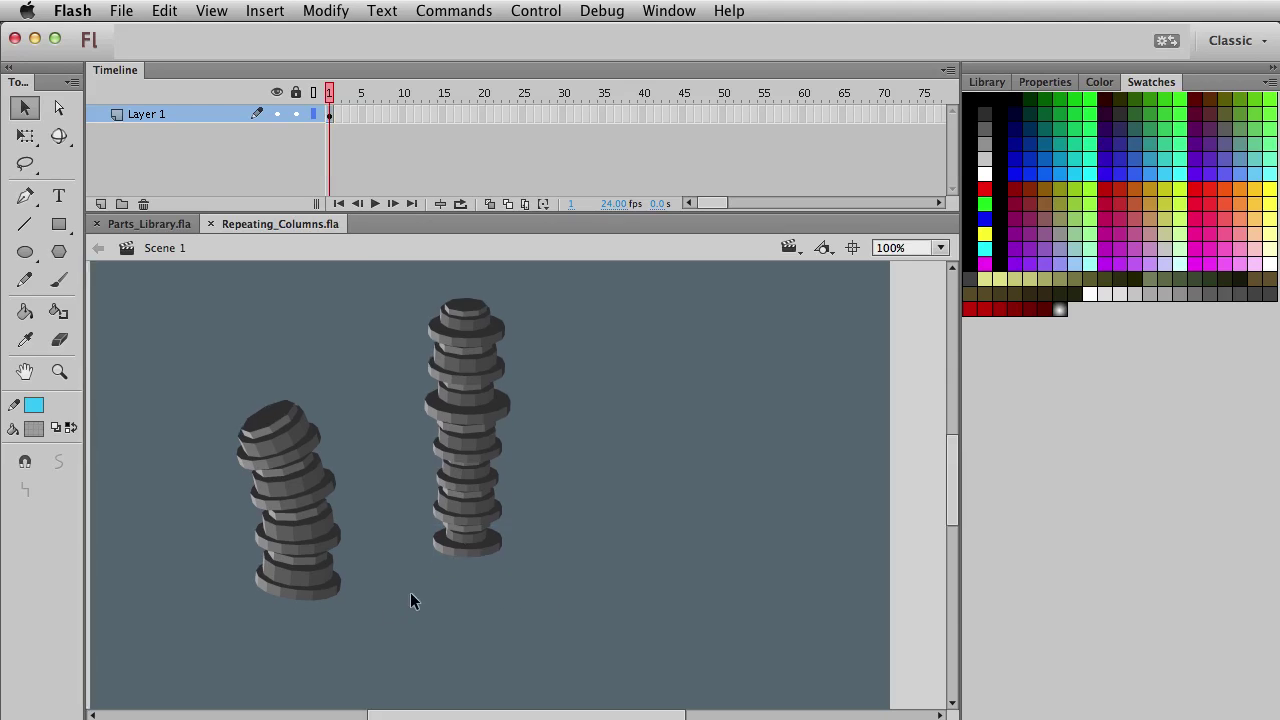
pyautogui.click(101, 204)
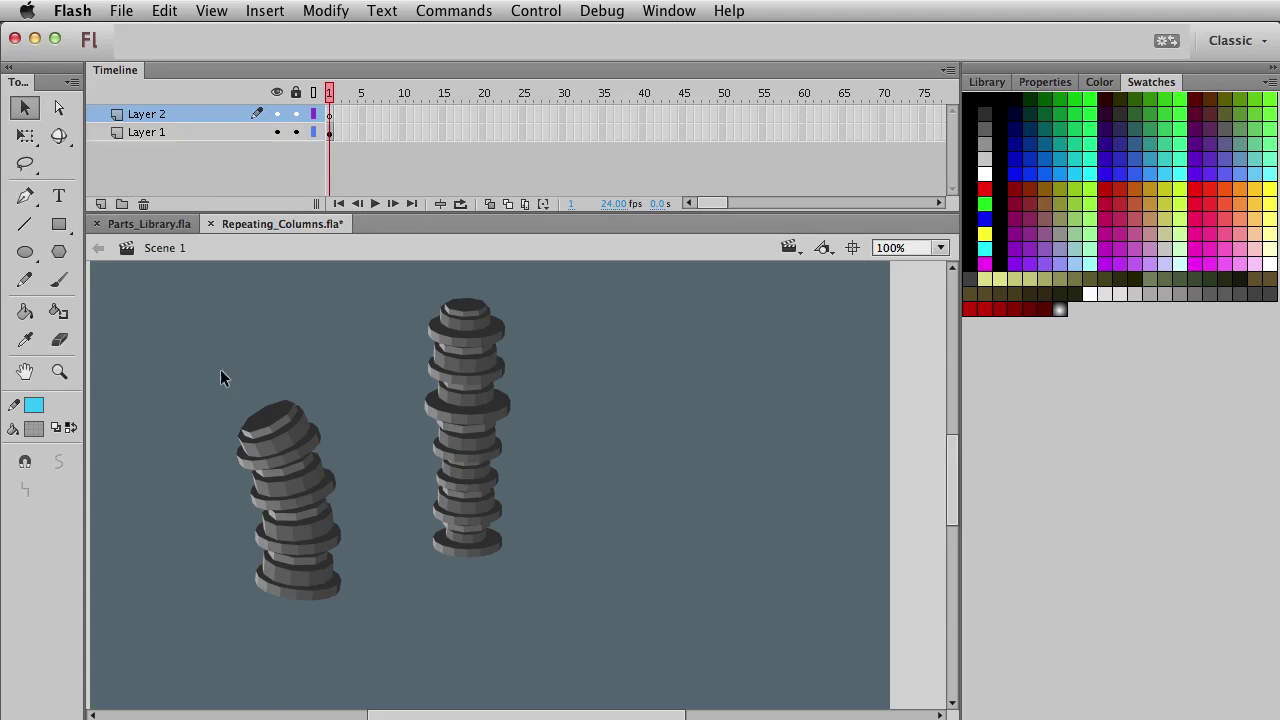
# - Duplicate the bent column's segments above the original and rotate the copy so it continues the curve to the left
pyautogui.hscroll(-3, 506, 449)
pyautogui.moveTo(344, 350); pyautogui.dragTo(526, 634)
pyautogui.moveTo(480, 566); pyautogui.dragTo(364, 443)
pyautogui.press('q')
pyautogui.moveTo(409, 486); pyautogui.dragTo(419, 382)
pyautogui.press('v')
pyautogui.press('q')
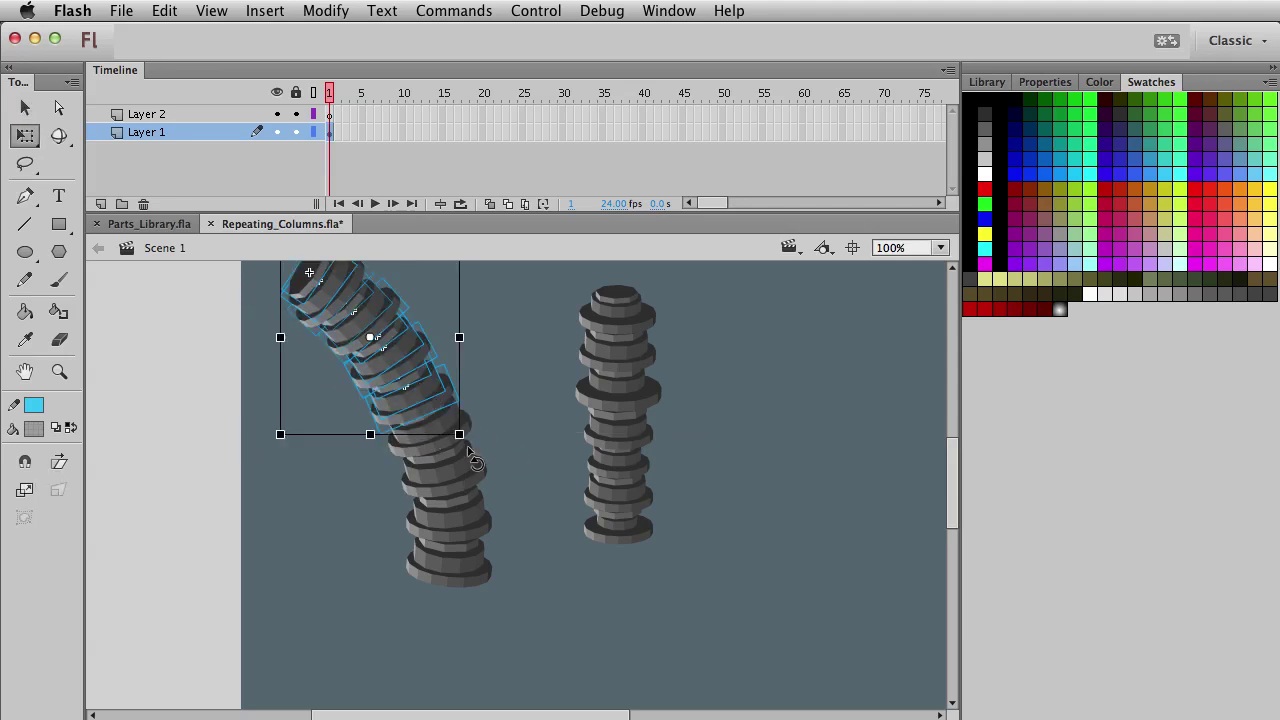
pyautogui.moveTo(459, 436); pyautogui.dragTo(471, 444)
pyautogui.press('v')
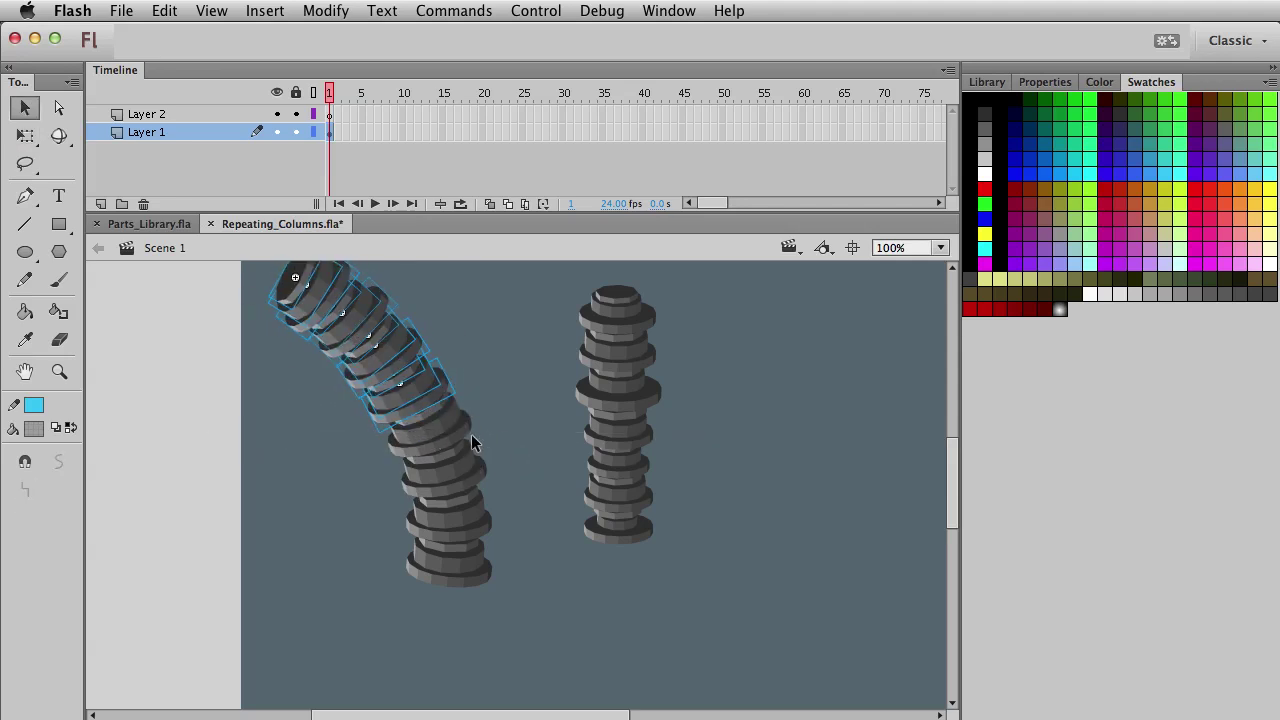
# - Select all segments of the extended curved column and move it down and to the right, clear of the stage edge
pyautogui.click(505, 500)
pyautogui.moveTo(532, 638); pyautogui.dragTo(222, 228)
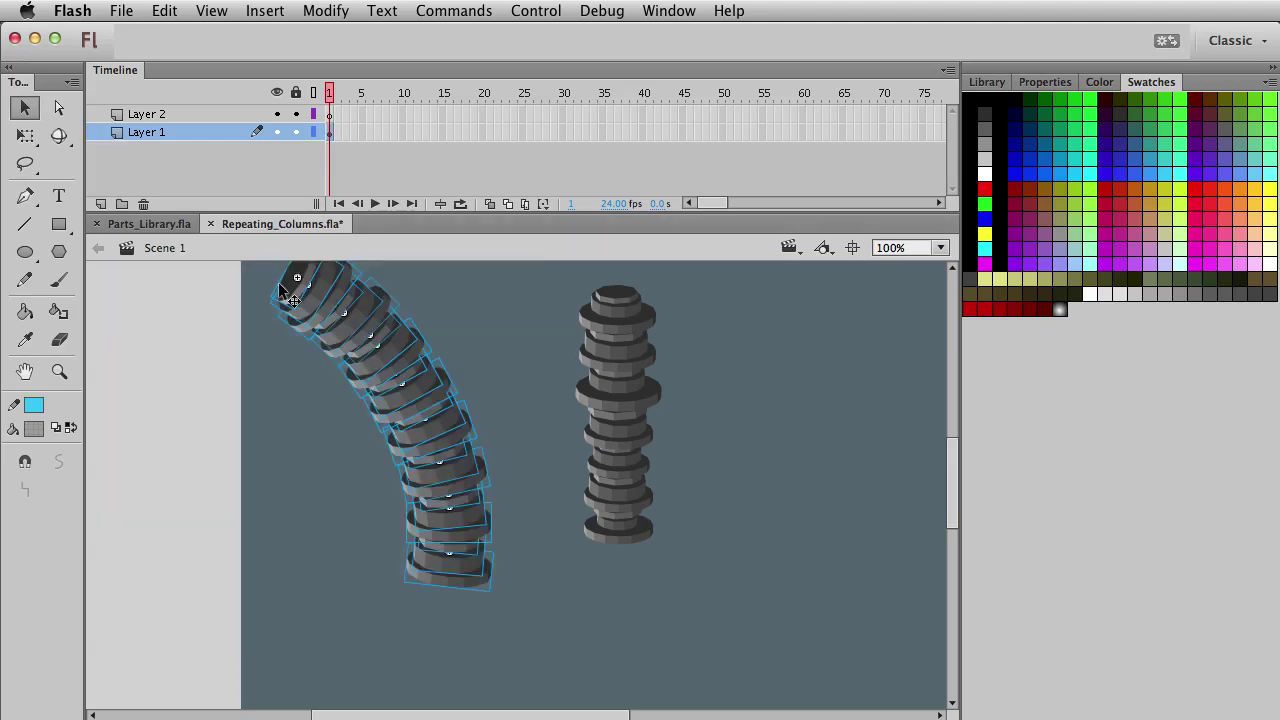
pyautogui.moveTo(360, 325); pyautogui.dragTo(414, 350)
pyautogui.click(671, 613)
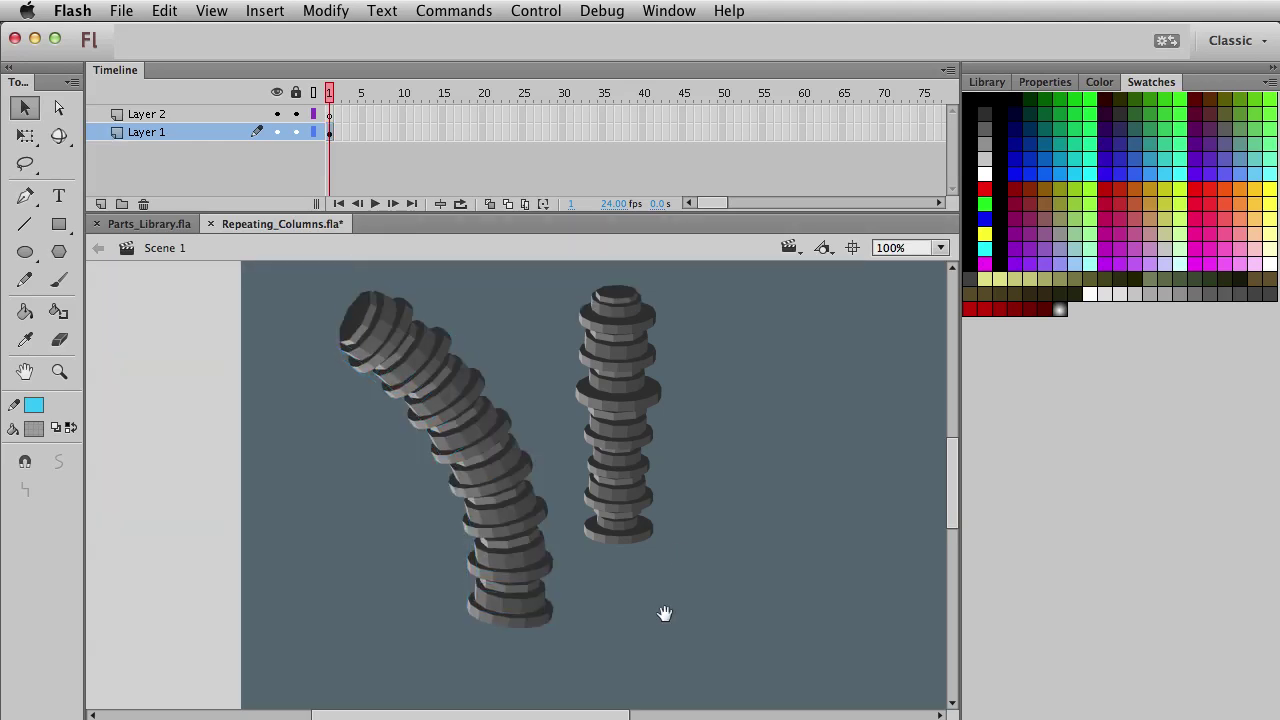
pyautogui.moveTo(671, 613); pyautogui.dragTo(634, 621)
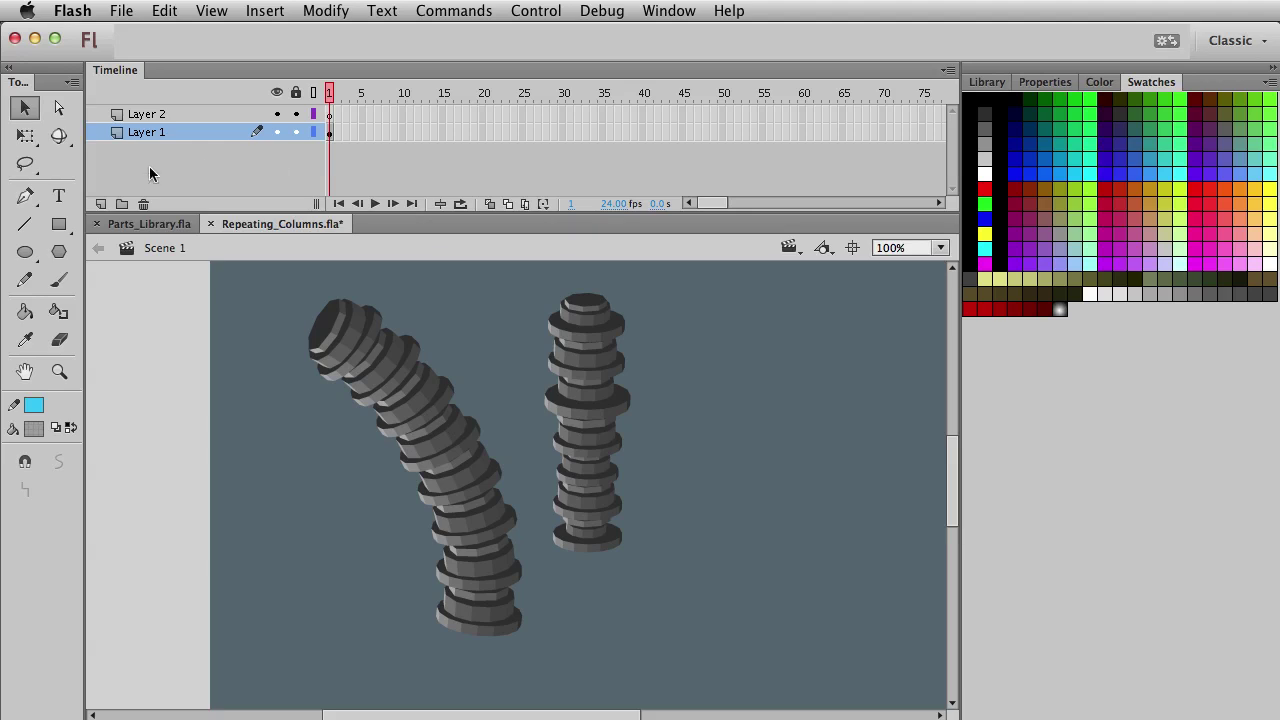
# - Draw a rectangle on Layer 2 over the middle of the curved column and fill it with solid white
pyautogui.click(334, 115)
pyautogui.click(54, 226)
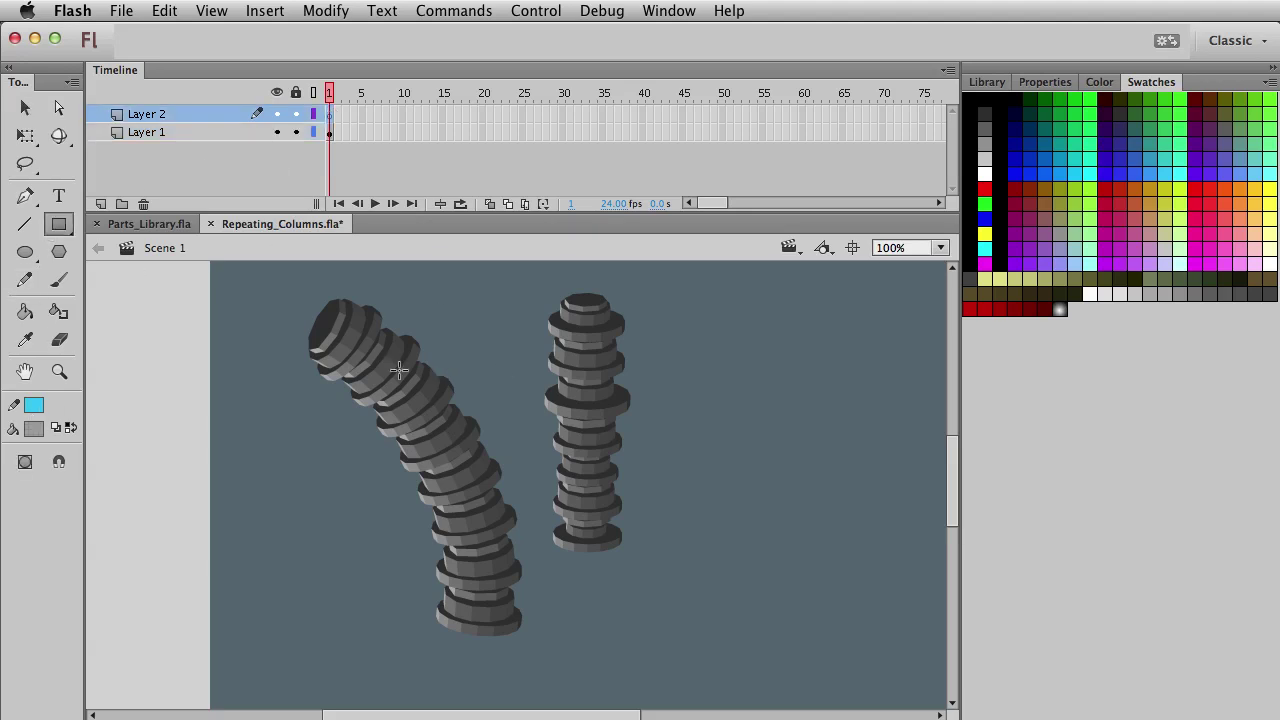
pyautogui.moveTo(398, 370); pyautogui.dragTo(452, 455)
pyautogui.press('v')
pyautogui.click(449, 450)
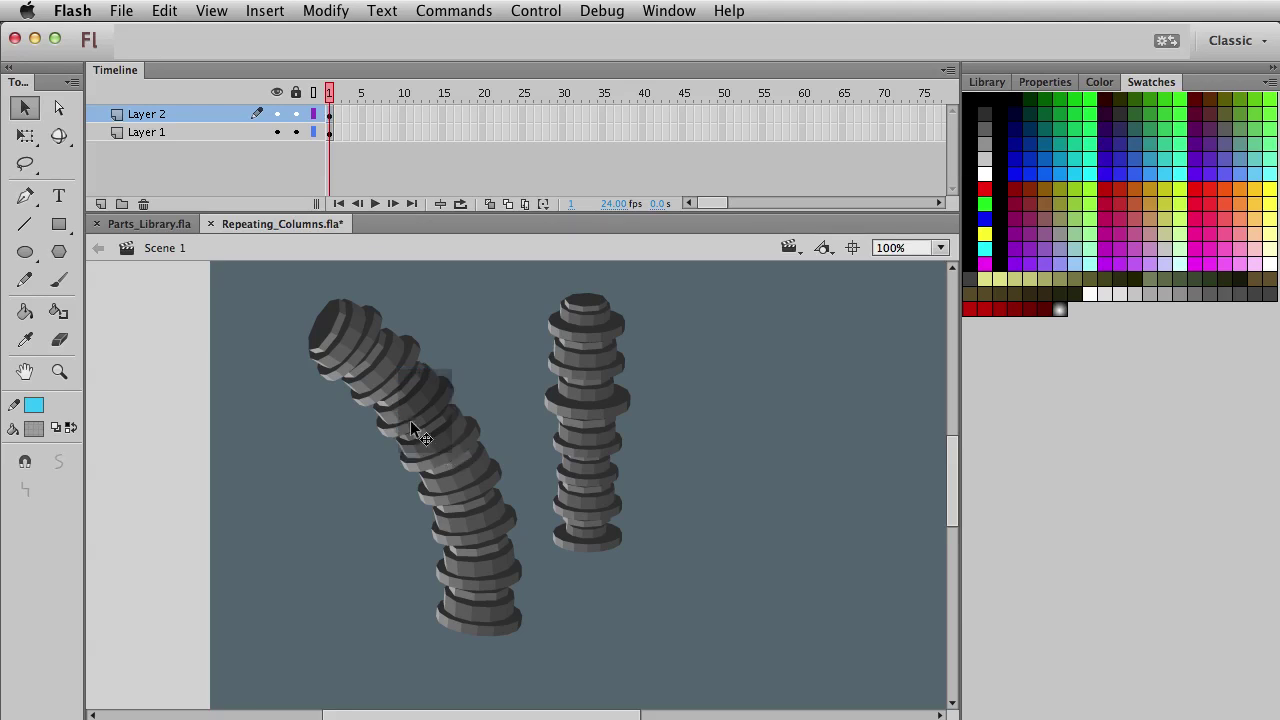
pyautogui.click(43, 428)
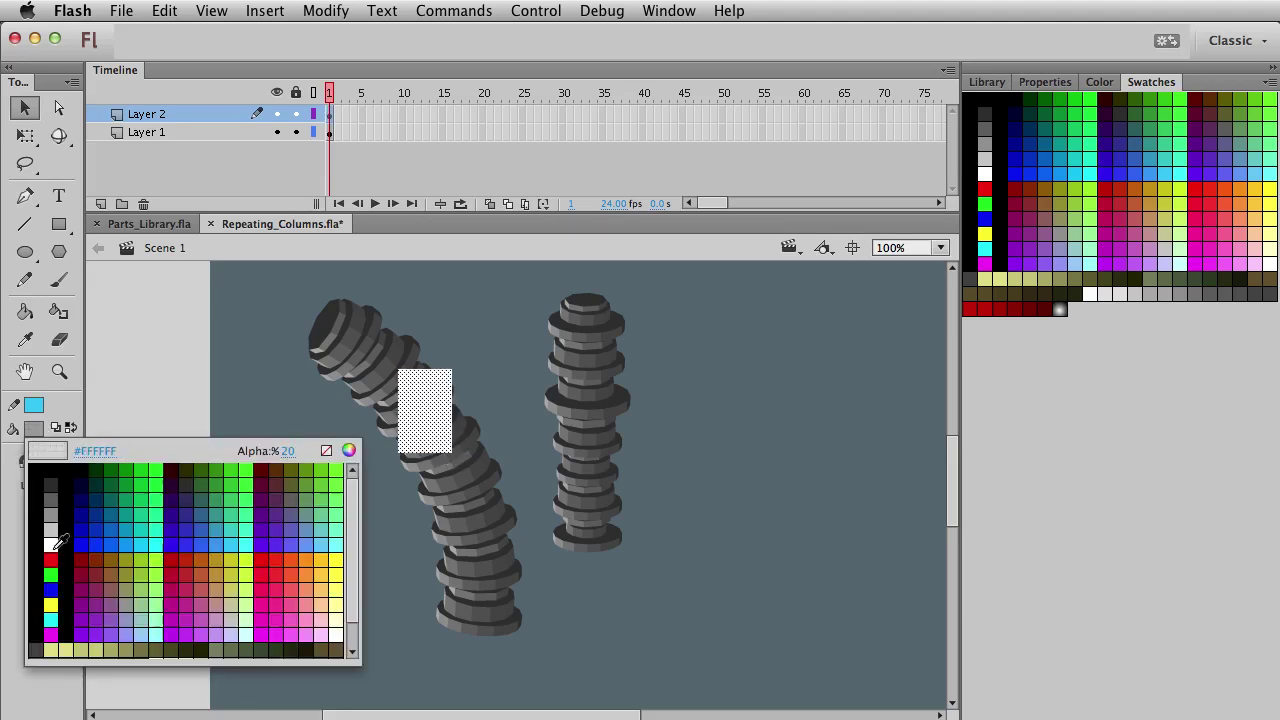
pyautogui.click(30, 468)
pyautogui.click(43, 428)
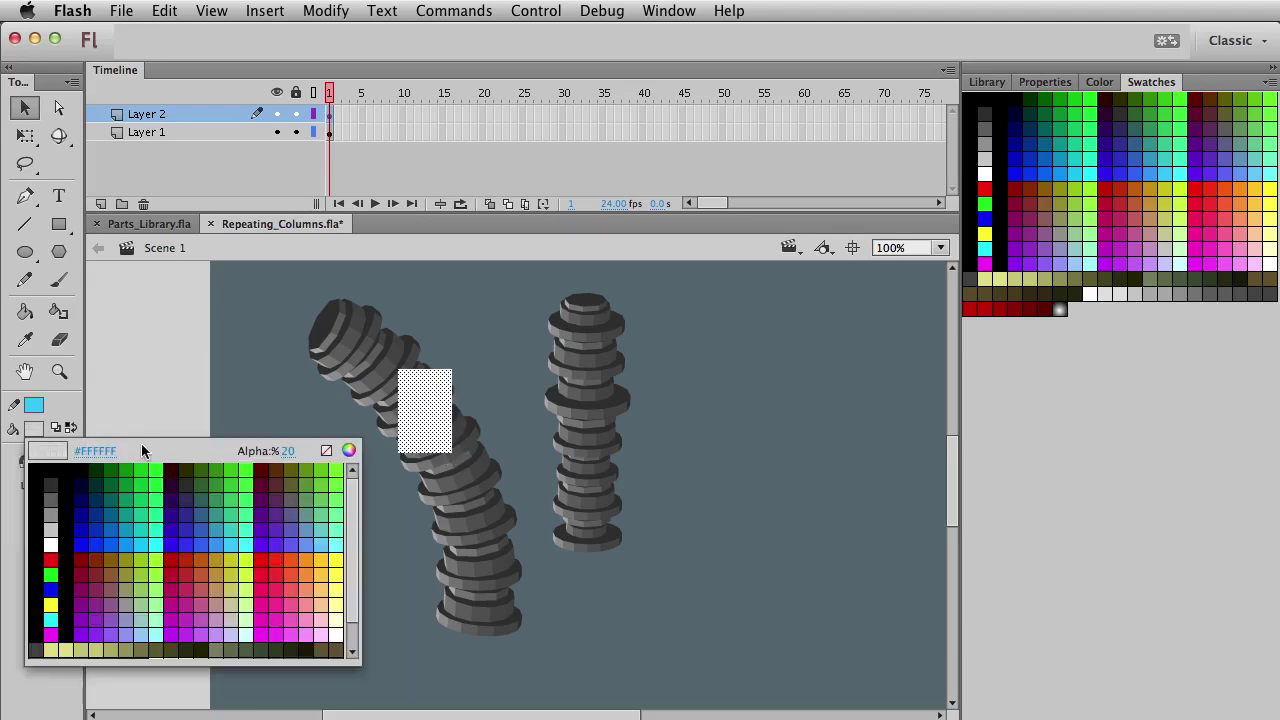
pyautogui.click(297, 457)
pyautogui.click(629, 516)
# - Reshape the white rectangle into a thin curved strip following the bent column, tapering its upper end to a point
pyautogui.moveTo(398, 370); pyautogui.dragTo(338, 350)
pyautogui.moveTo(401, 454); pyautogui.dragTo(466, 622)
pyautogui.moveTo(454, 372); pyautogui.dragTo(476, 618)
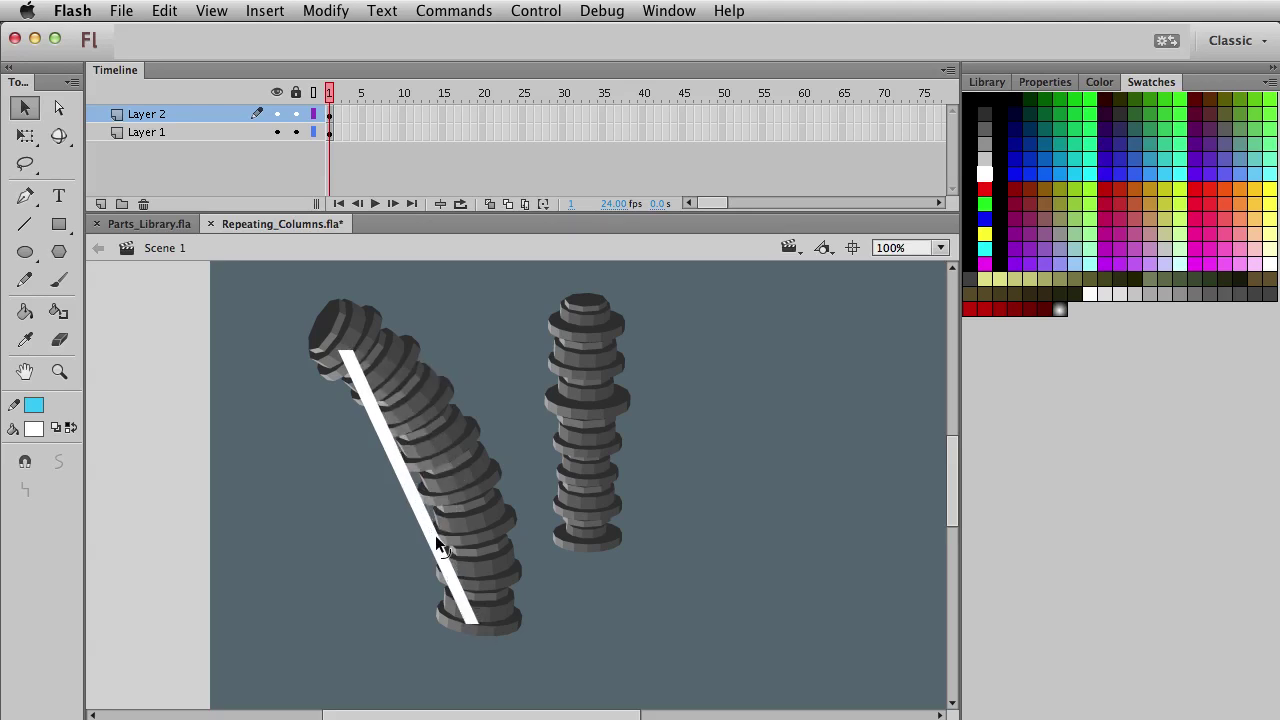
pyautogui.moveTo(438, 534); pyautogui.dragTo(461, 504)
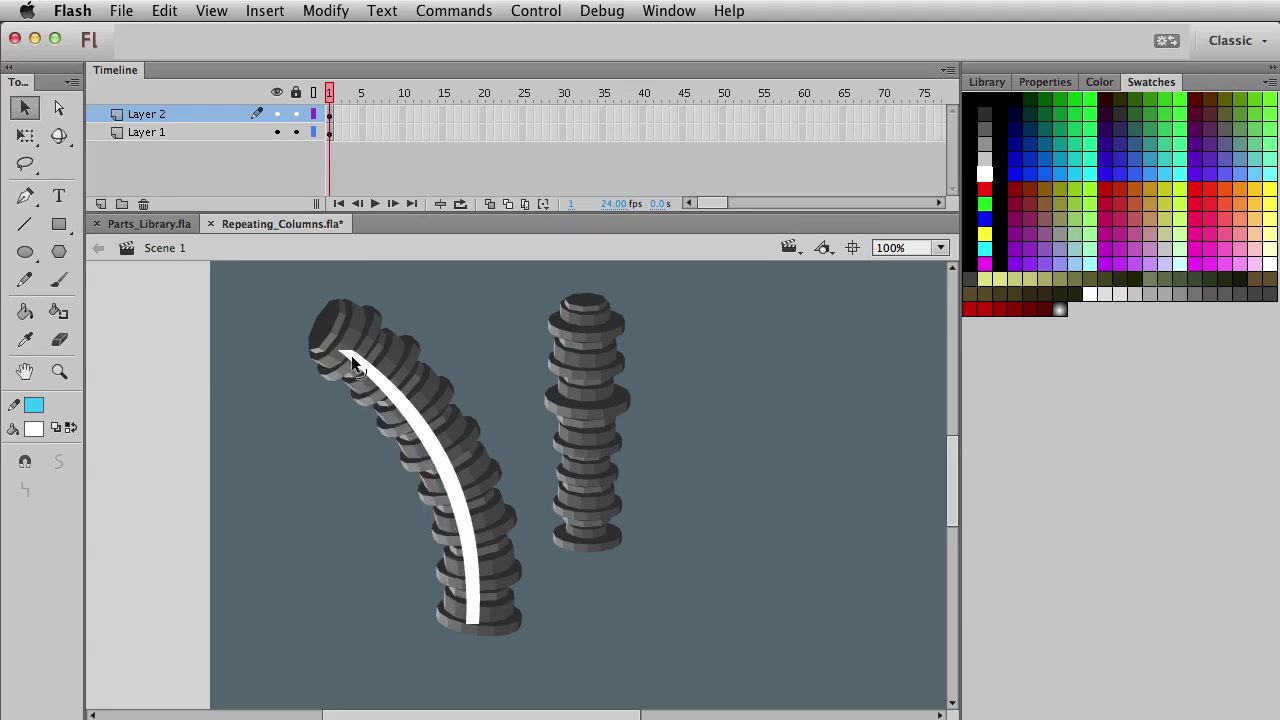
pyautogui.moveTo(351, 351); pyautogui.dragTo(339, 353)
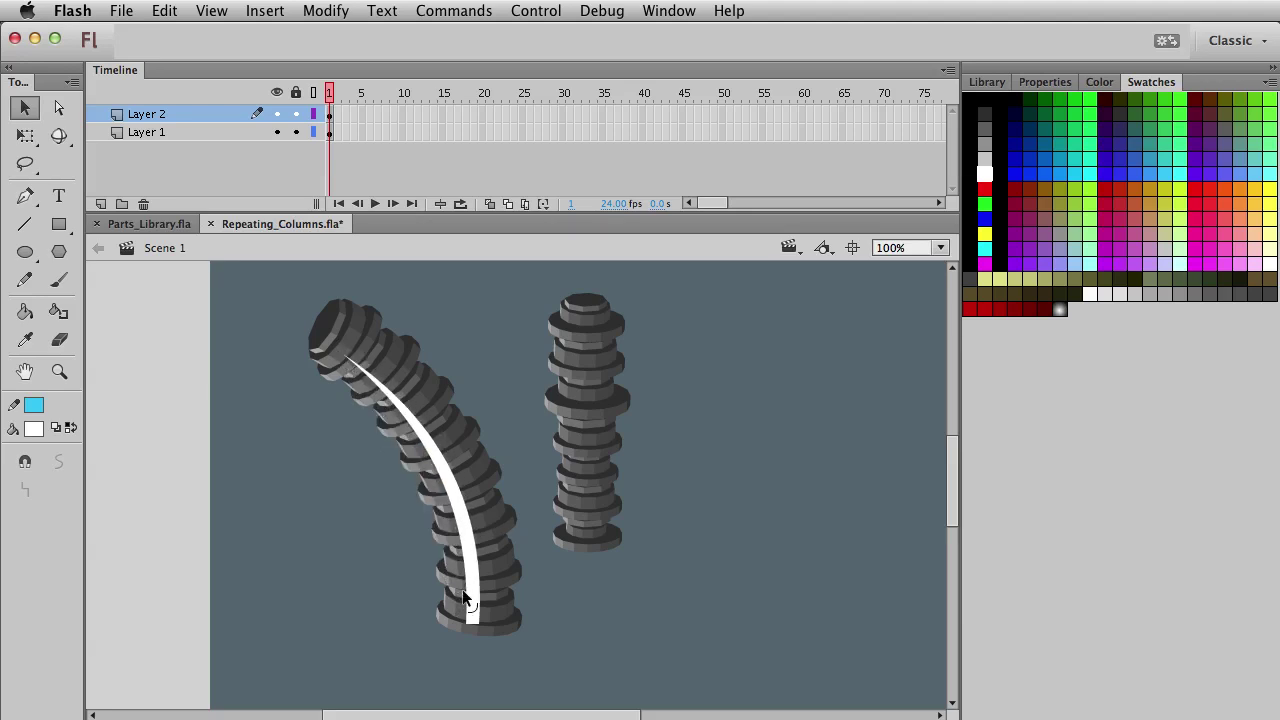
pyautogui.moveTo(468, 617); pyautogui.dragTo(474, 612)
# - Convert the white curved strip to a movie clip symbol named light
pyautogui.click(474, 616)
pyautogui.press('F8')
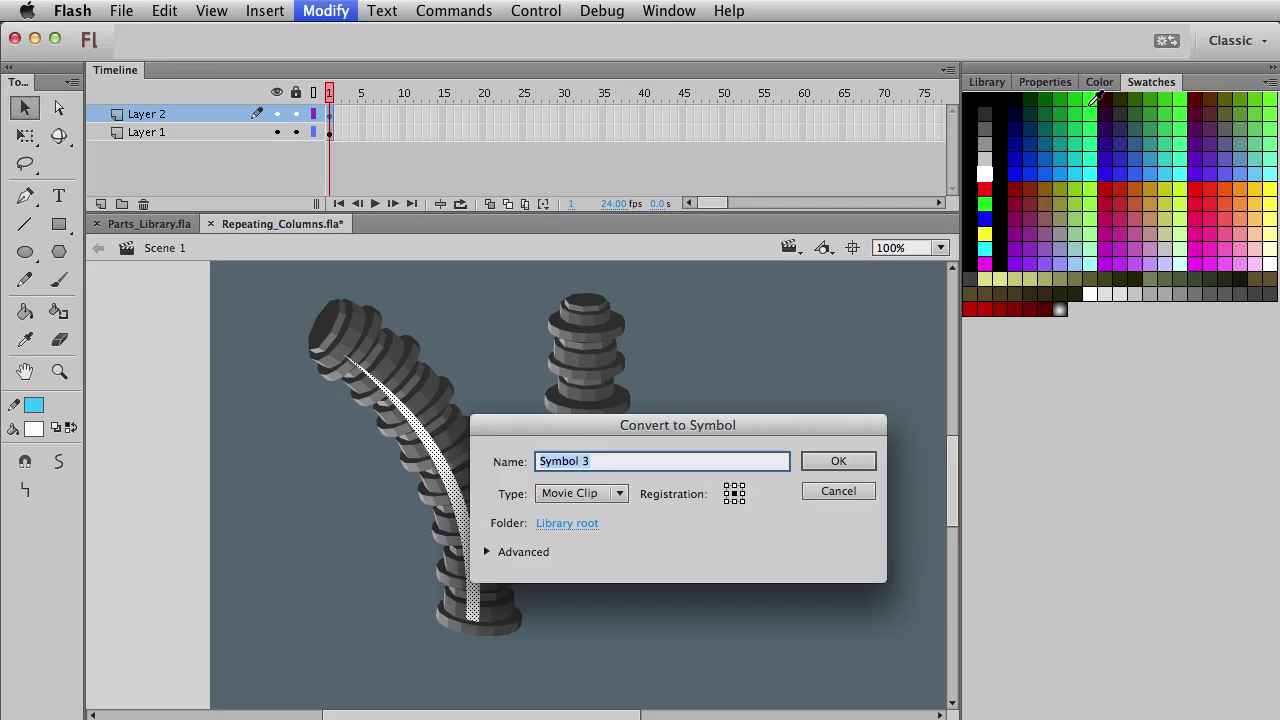
pyautogui.press('BackSpace')
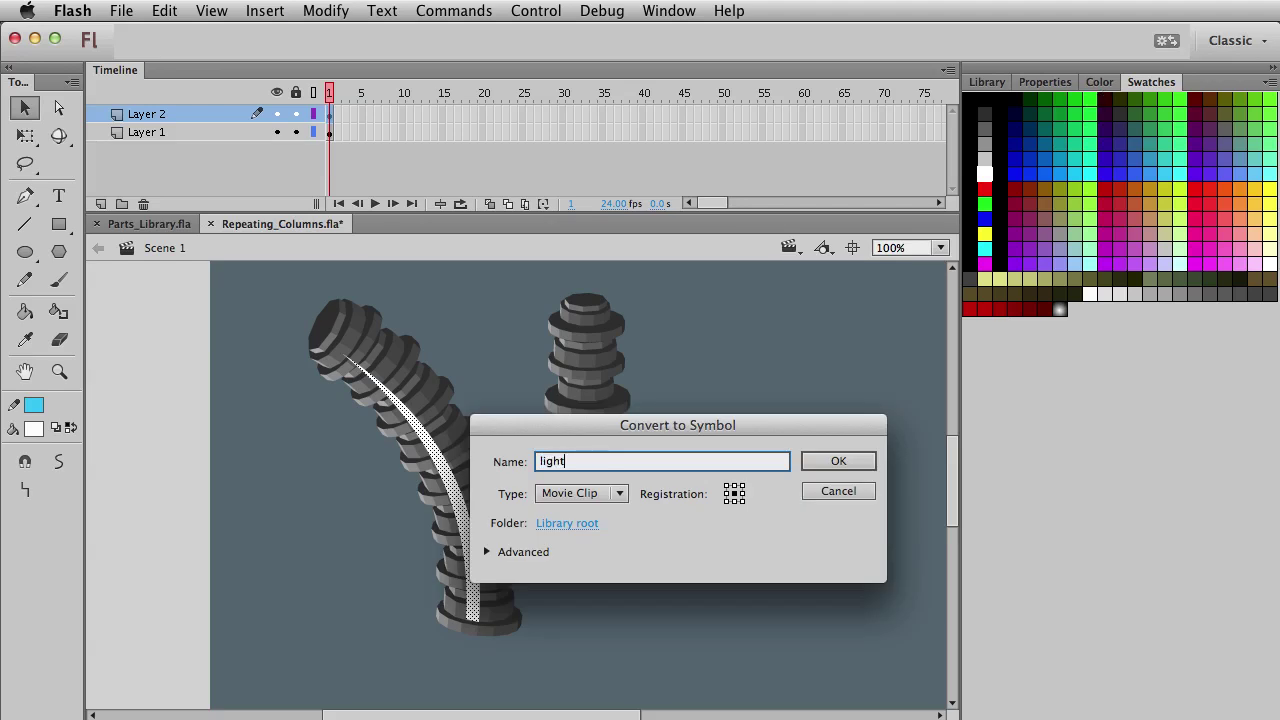
pyautogui.write('ligh')
pyautogui.press('Return')
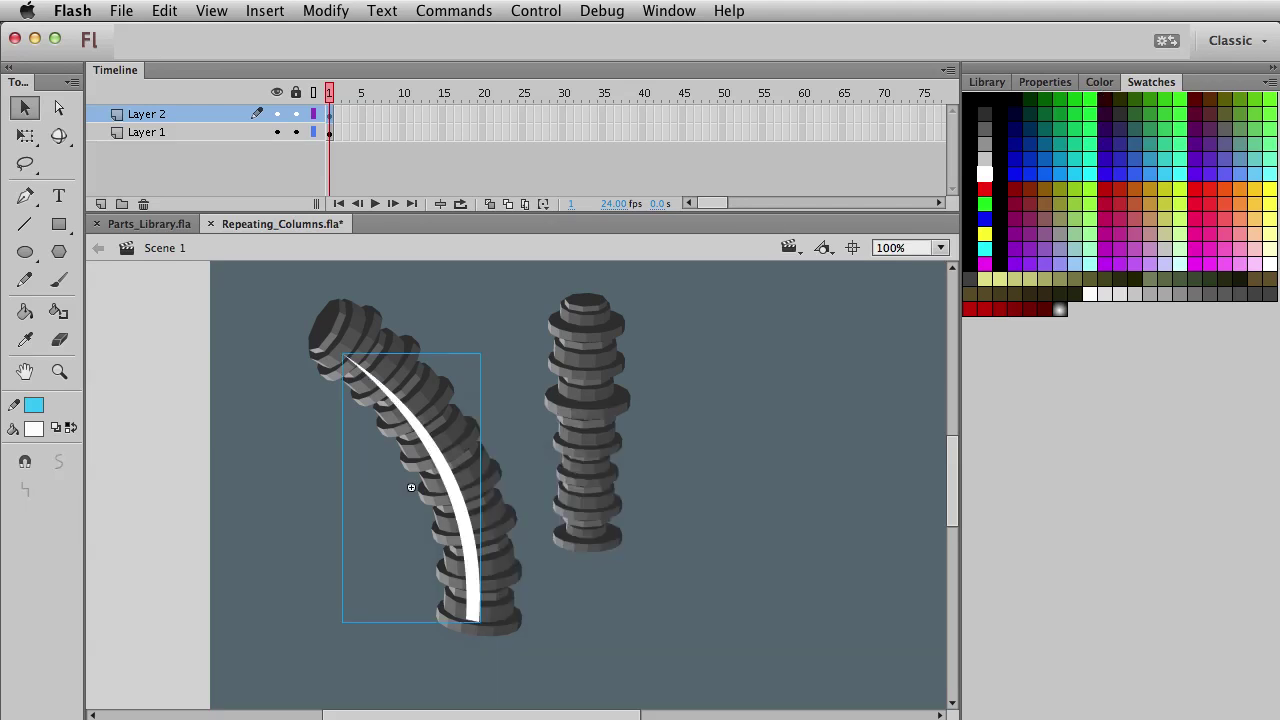
# - Set the light symbol's blending mode to Overlay
pyautogui.click(1042, 84)
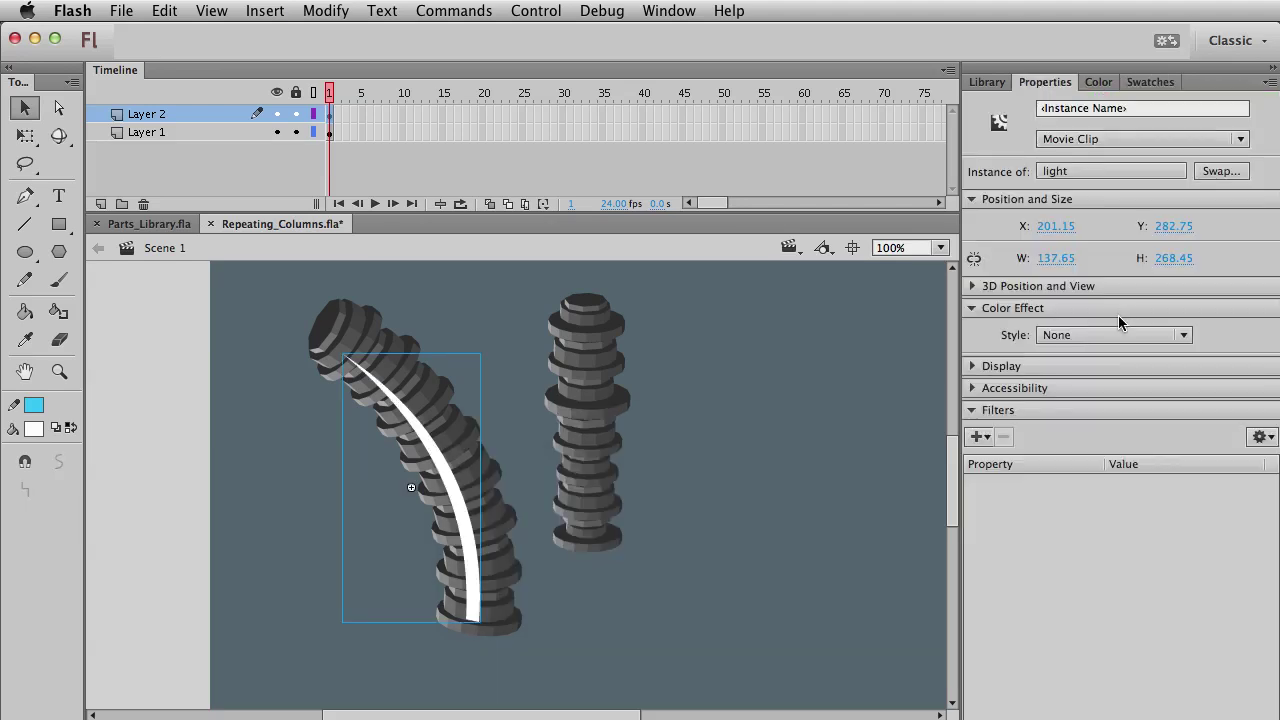
pyautogui.click(970, 367)
pyautogui.click(1065, 412)
pyautogui.click(1065, 456)
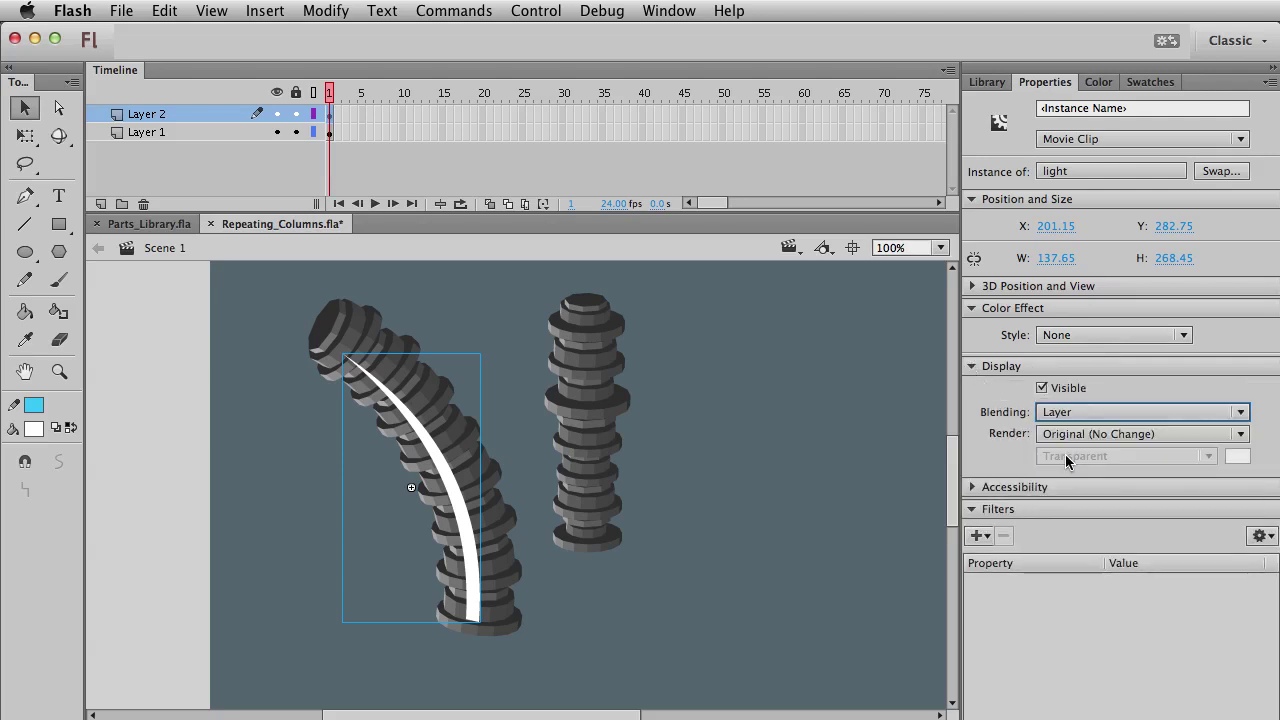
pyautogui.press('Down')
pyautogui.press('Down')
pyautogui.press('Down')
pyautogui.press('Down')
pyautogui.press('Down')
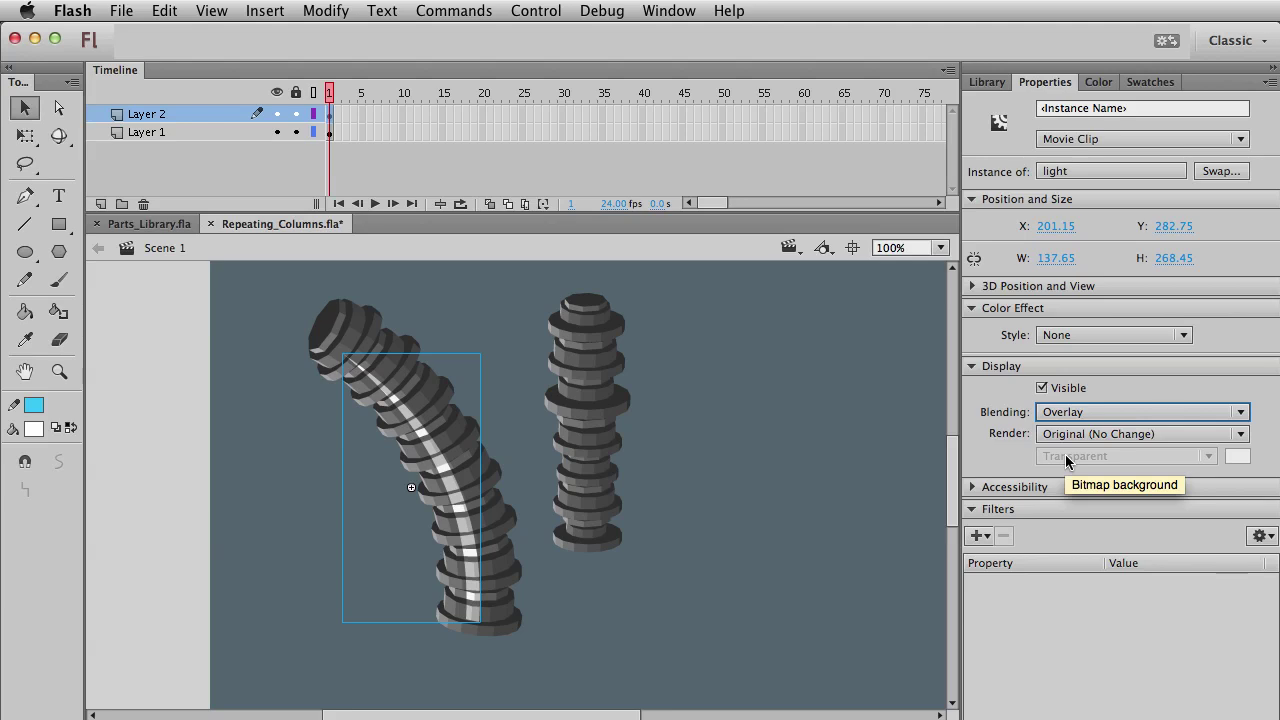
# - Add a Blur filter to the light symbol with Blur X 5 px and High quality
pyautogui.click(976, 535)
pyautogui.click(998, 583)
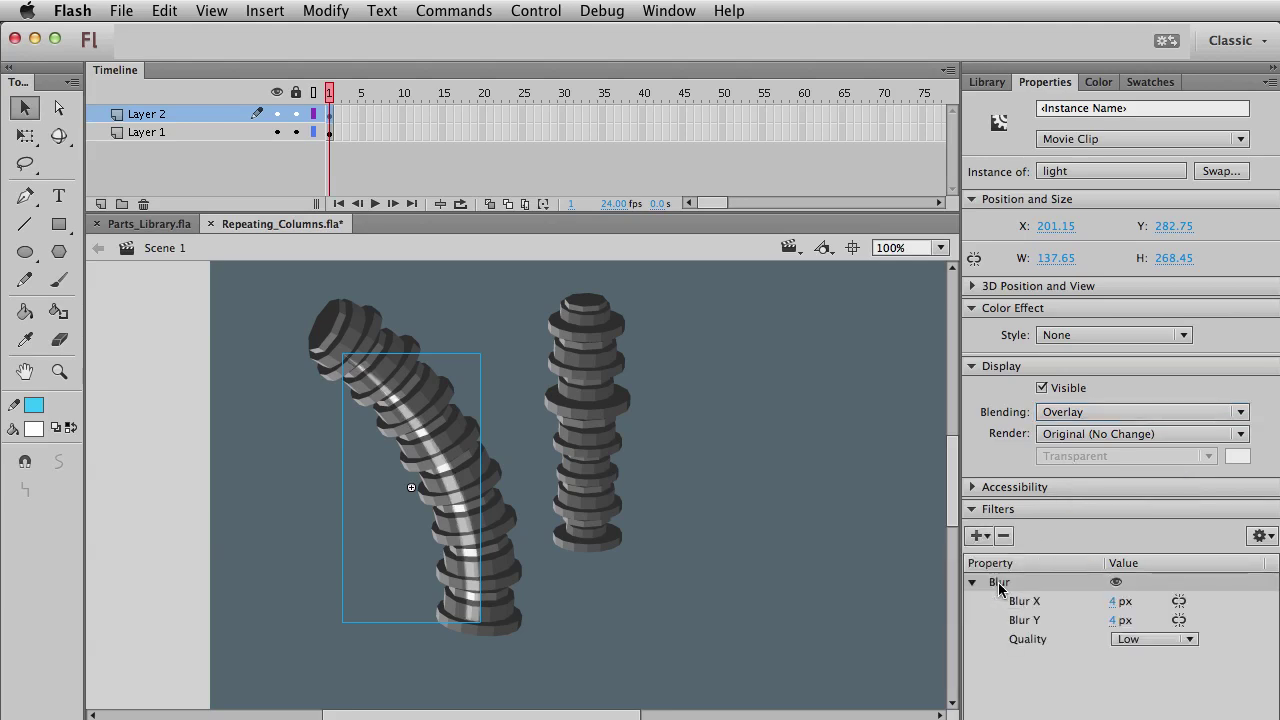
pyautogui.moveTo(1115, 603); pyautogui.dragTo(1131, 602)
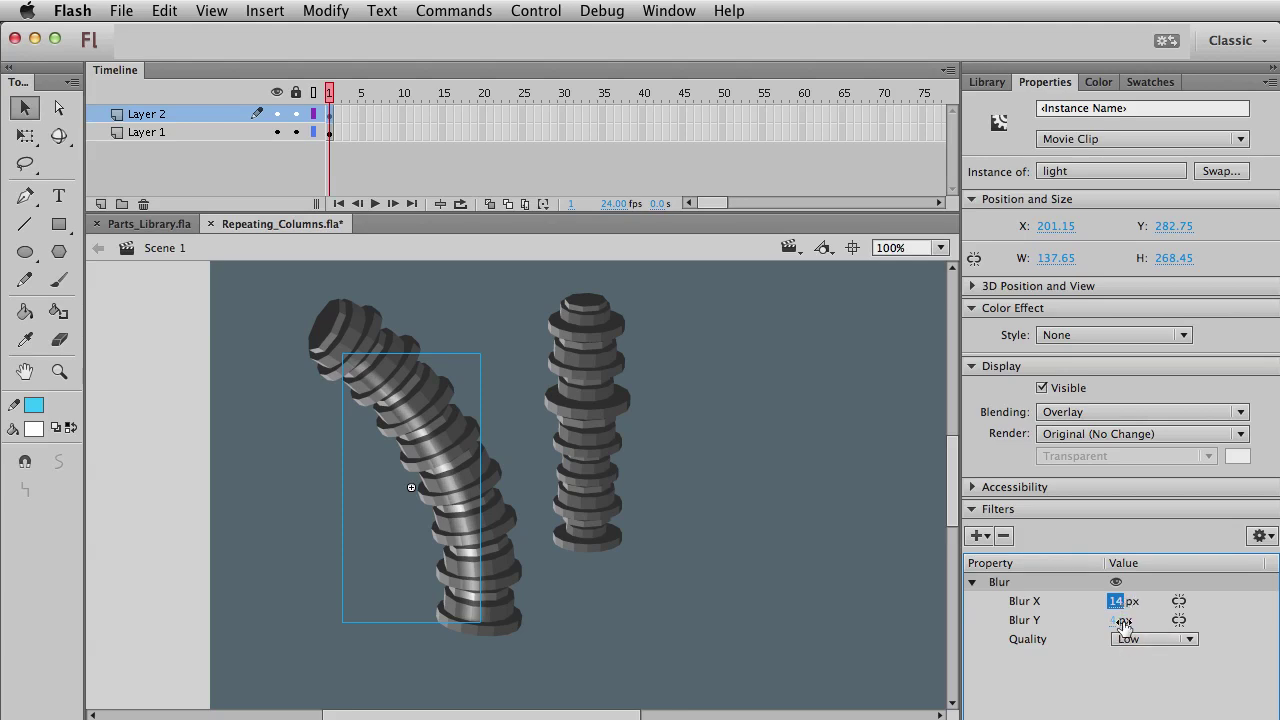
pyautogui.click(1152, 639)
pyautogui.click(1155, 688)
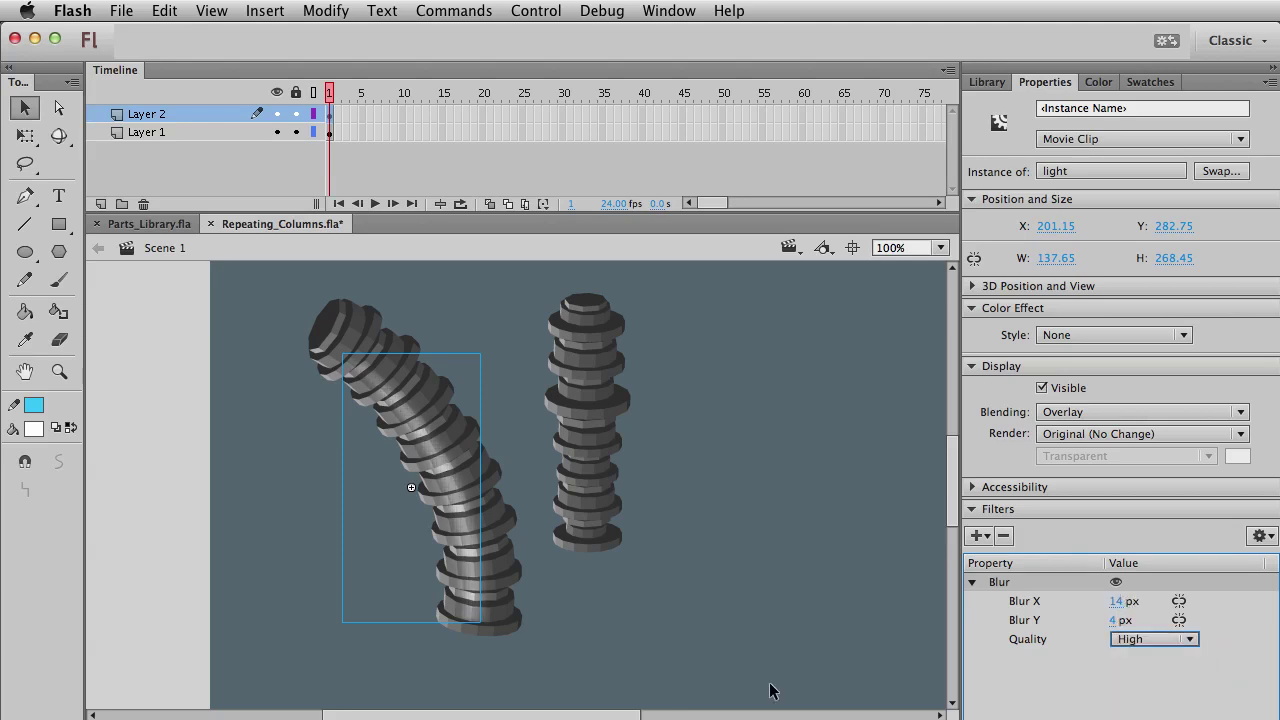
pyautogui.click(1116, 601)
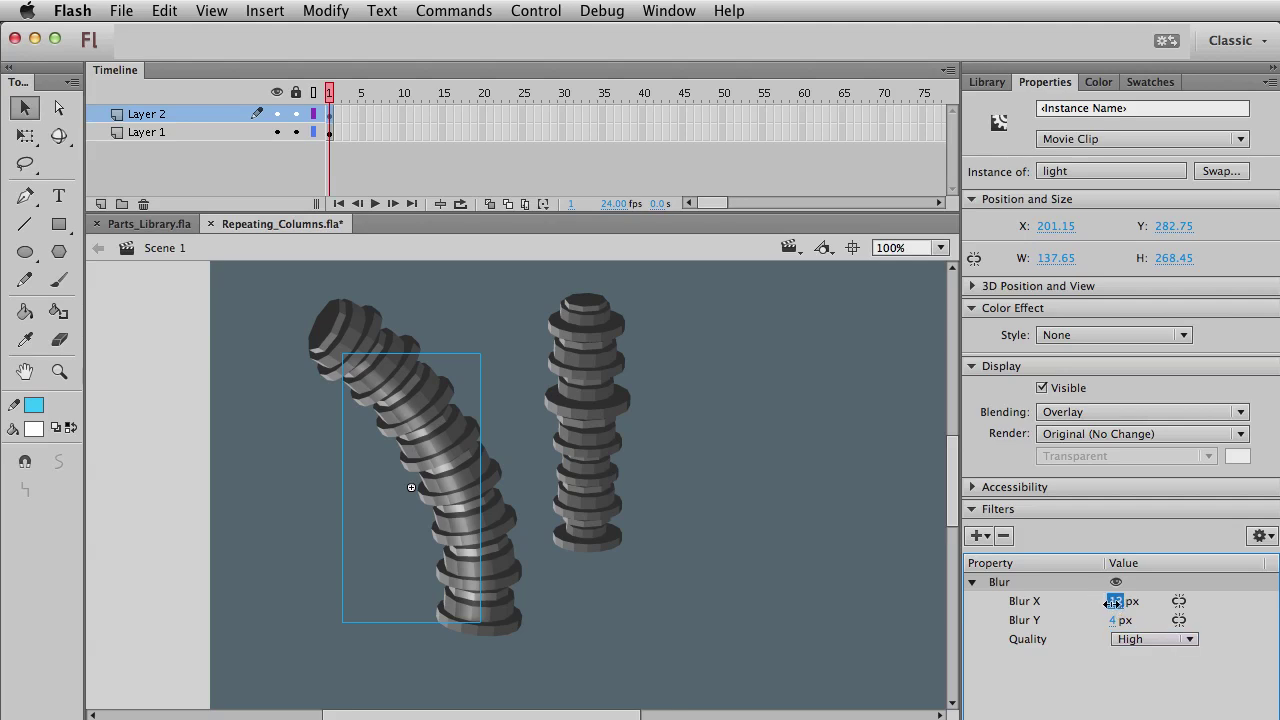
pyautogui.write('5')
pyautogui.press('Return')
pyautogui.click(790, 574)
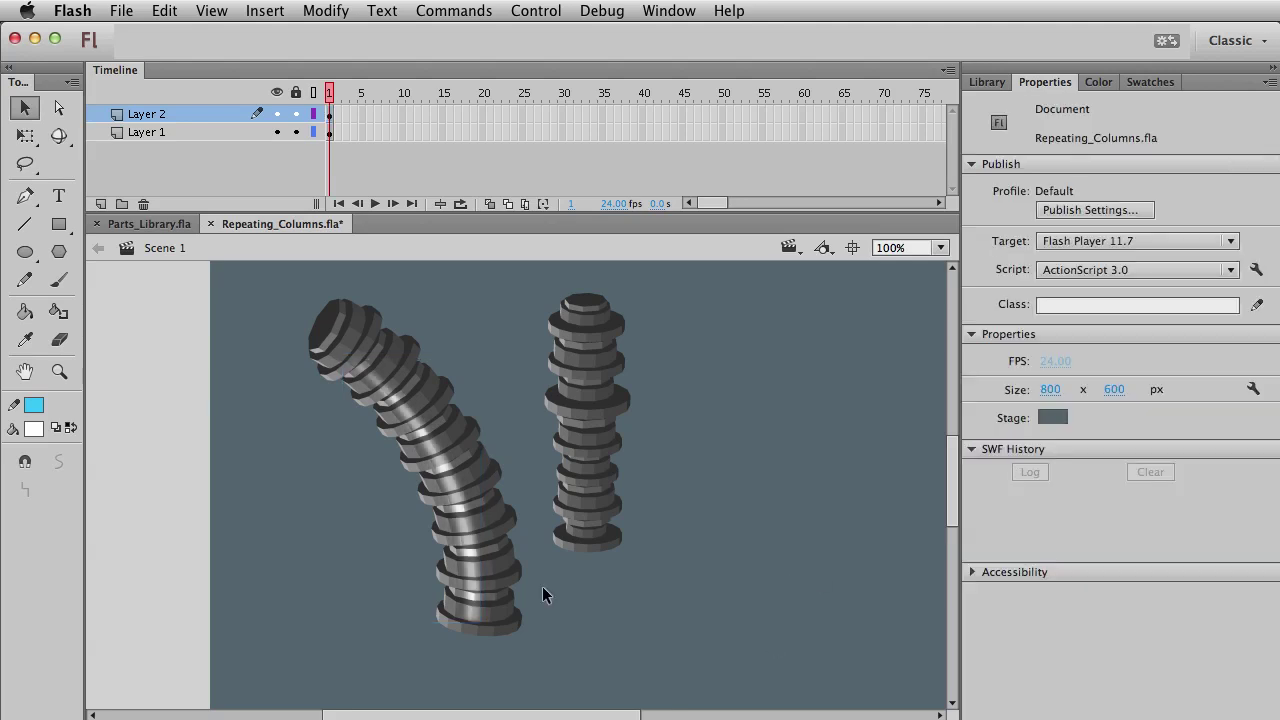
# - Select the whole curved column with its highlight and scale it down proportionally to about 155 × 242 px
pyautogui.click(483, 515)
pyautogui.click(703, 586)
pyautogui.moveTo(711, 593)
pyautogui.mouseDown()
pyautogui.moveTo(723, 534)
pyautogui.moveTo(695, 604)
pyautogui.mouseUp()
pyautogui.moveTo(523, 678); pyautogui.dragTo(193, 270)
pyautogui.press('q')
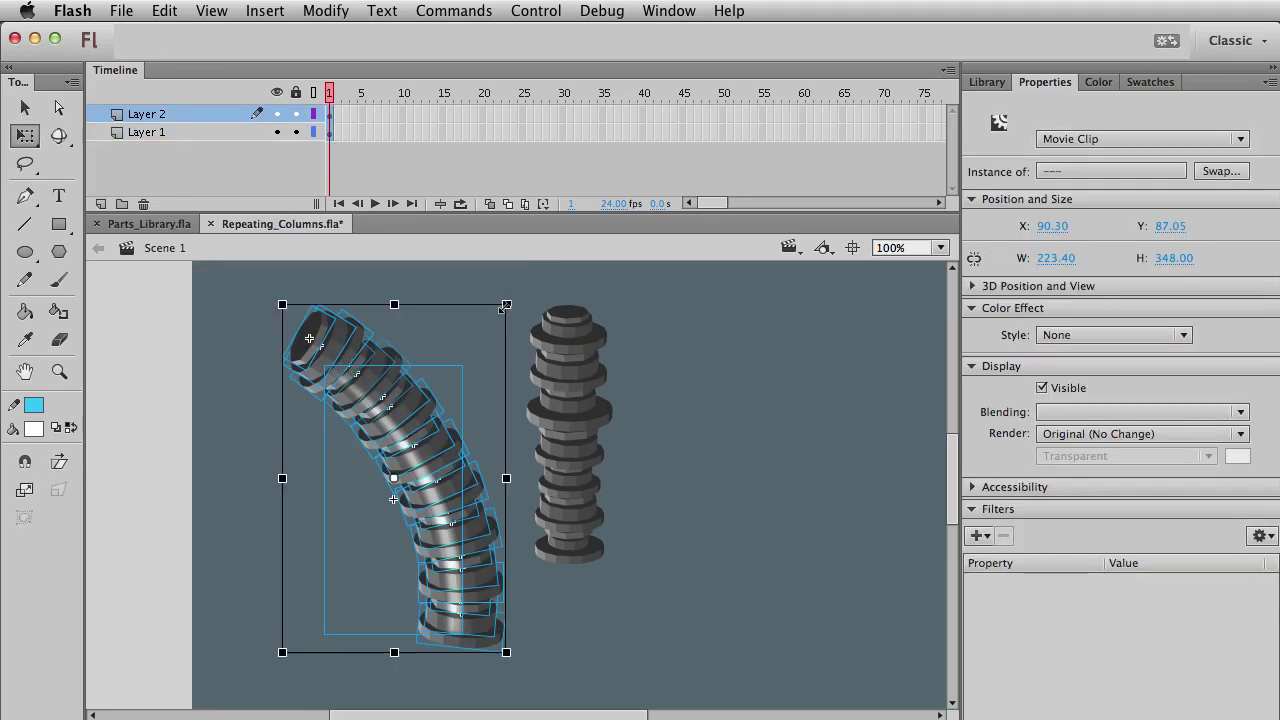
pyautogui.moveTo(506, 305); pyautogui.dragTo(466, 345)
pyautogui.press('v')
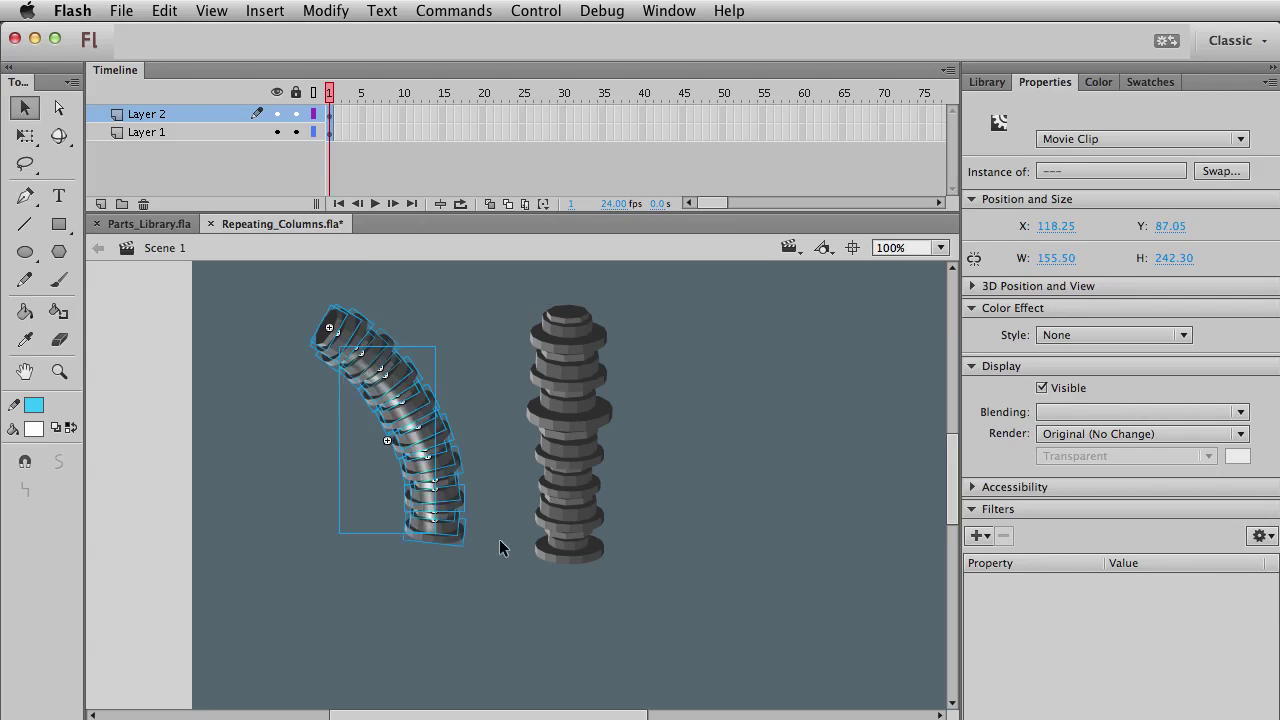
pyautogui.click(472, 551)
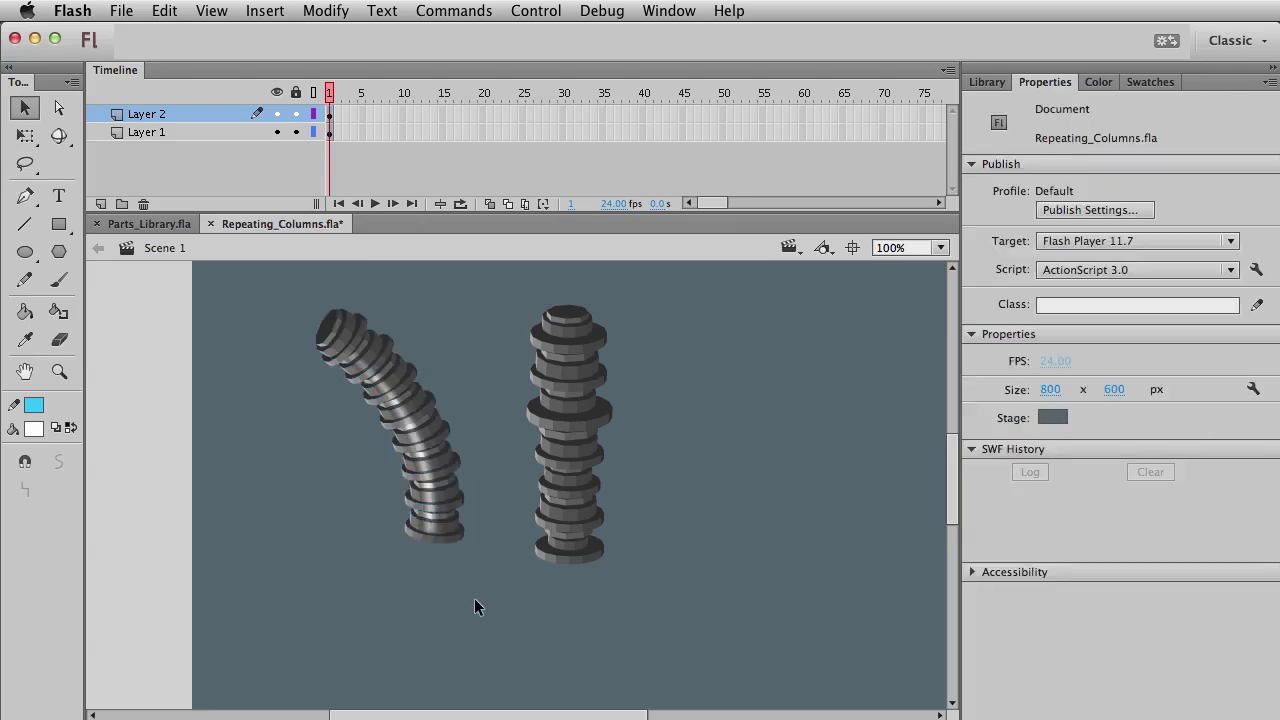
# - Duplicate the light highlight toward the column's right side, move its pivot to the column base, and stretch and tilt it to about 105 × 208 px
pyautogui.scroll(1, 456, 556)
pyautogui.hscroll(-1, 456, 556)
pyautogui.click(445, 505)
pyautogui.click(482, 507)
pyautogui.click(405, 420)
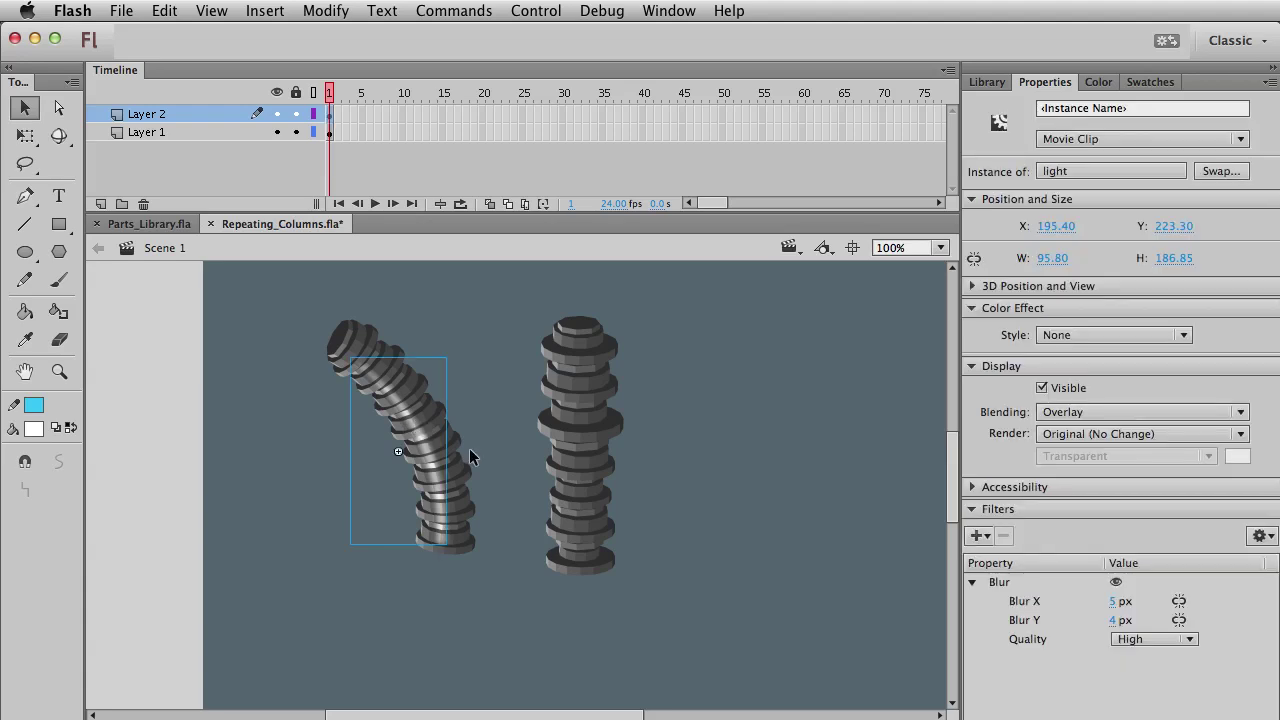
pyautogui.press('q')
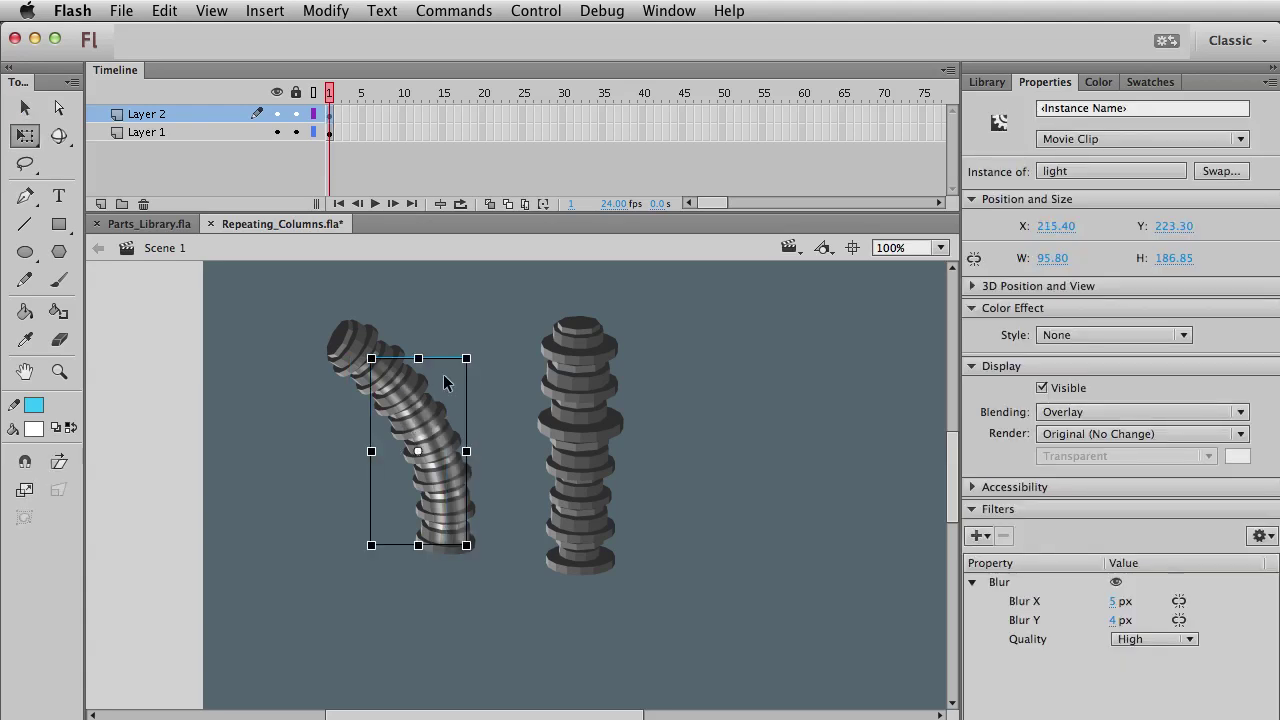
pyautogui.moveTo(420, 450); pyautogui.dragTo(446, 556)
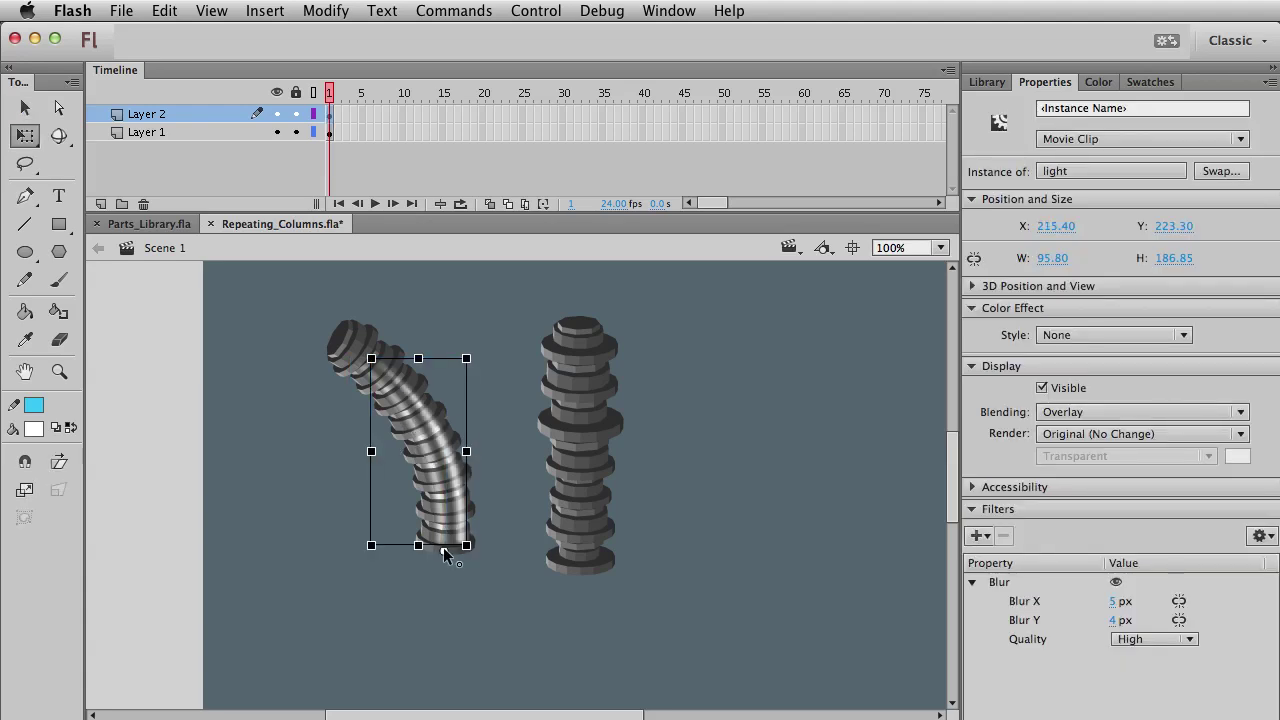
pyautogui.moveTo(420, 358)
pyautogui.mouseDown()
pyautogui.moveTo(432, 355)
pyautogui.moveTo(408, 340)
pyautogui.mouseUp()
pyautogui.click(433, 352)
pyautogui.click(437, 402)
pyautogui.press('v')
# - Turn the duplicated highlight into a faint shadow with Subtract blending and 13% alpha
pyautogui.click(1137, 411)
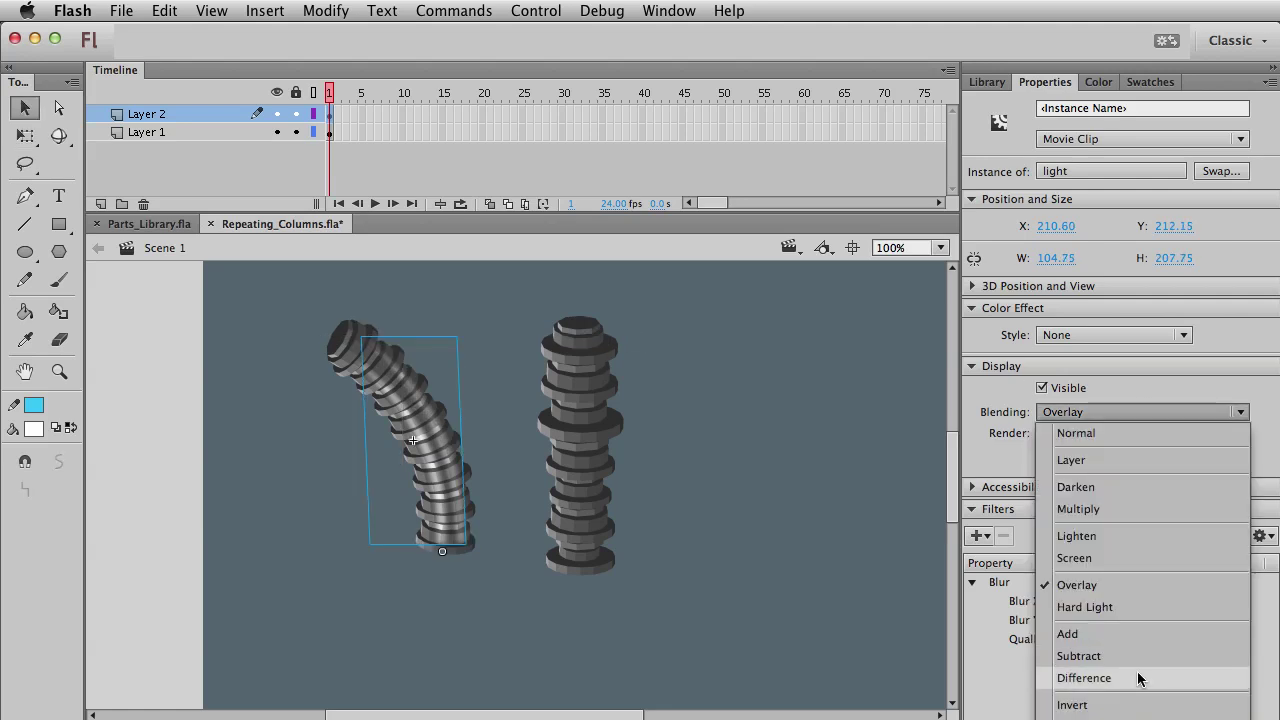
pyautogui.click(1108, 655)
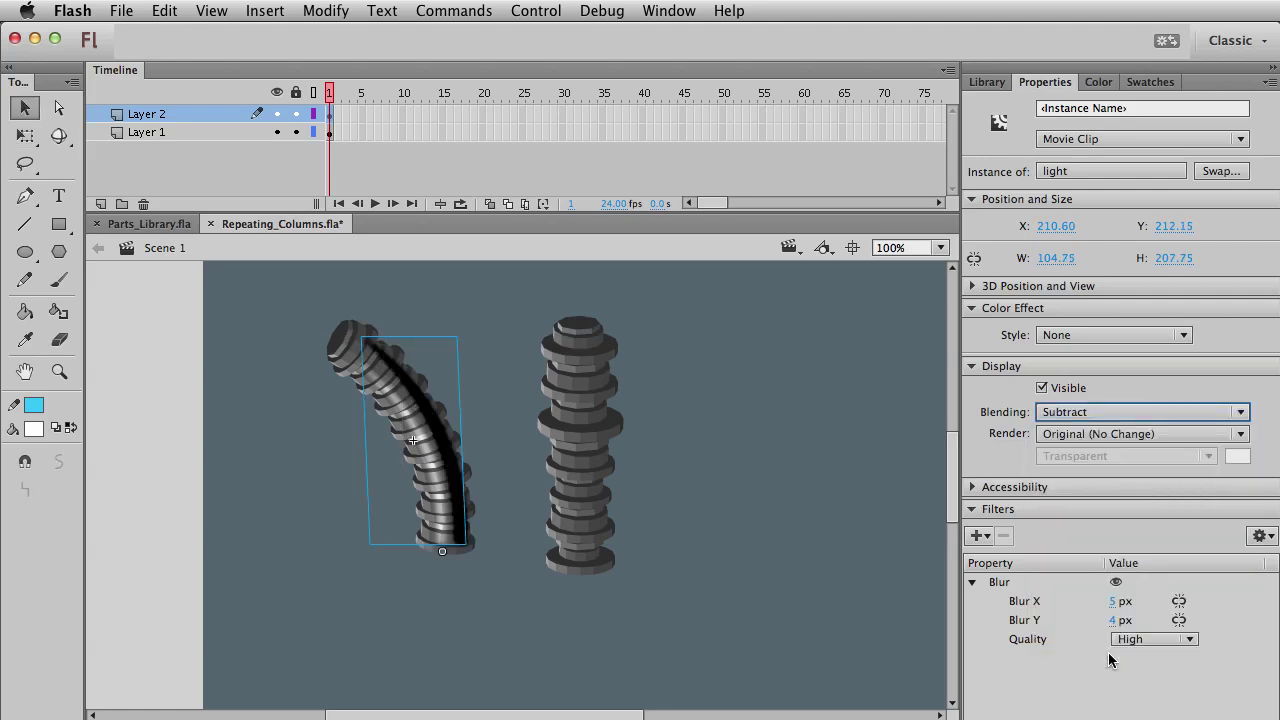
pyautogui.click(1080, 336)
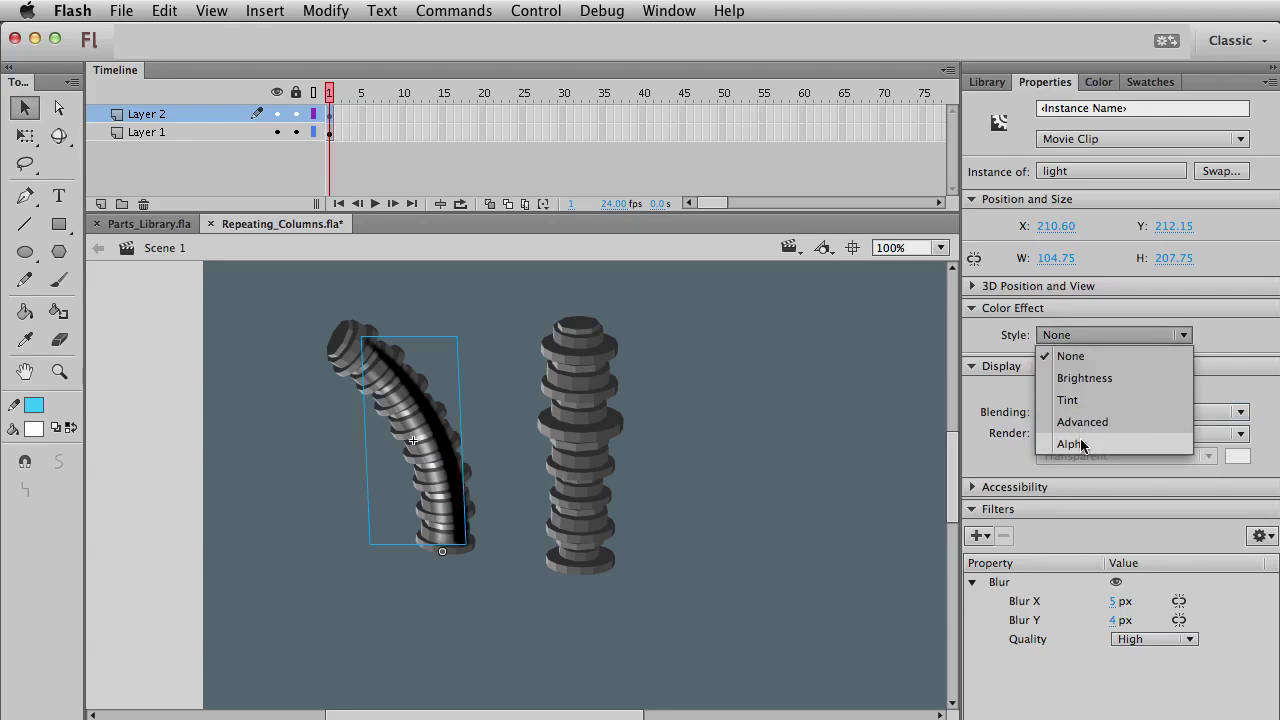
pyautogui.click(1068, 443)
pyautogui.moveTo(1064, 367); pyautogui.dragTo(1058, 367)
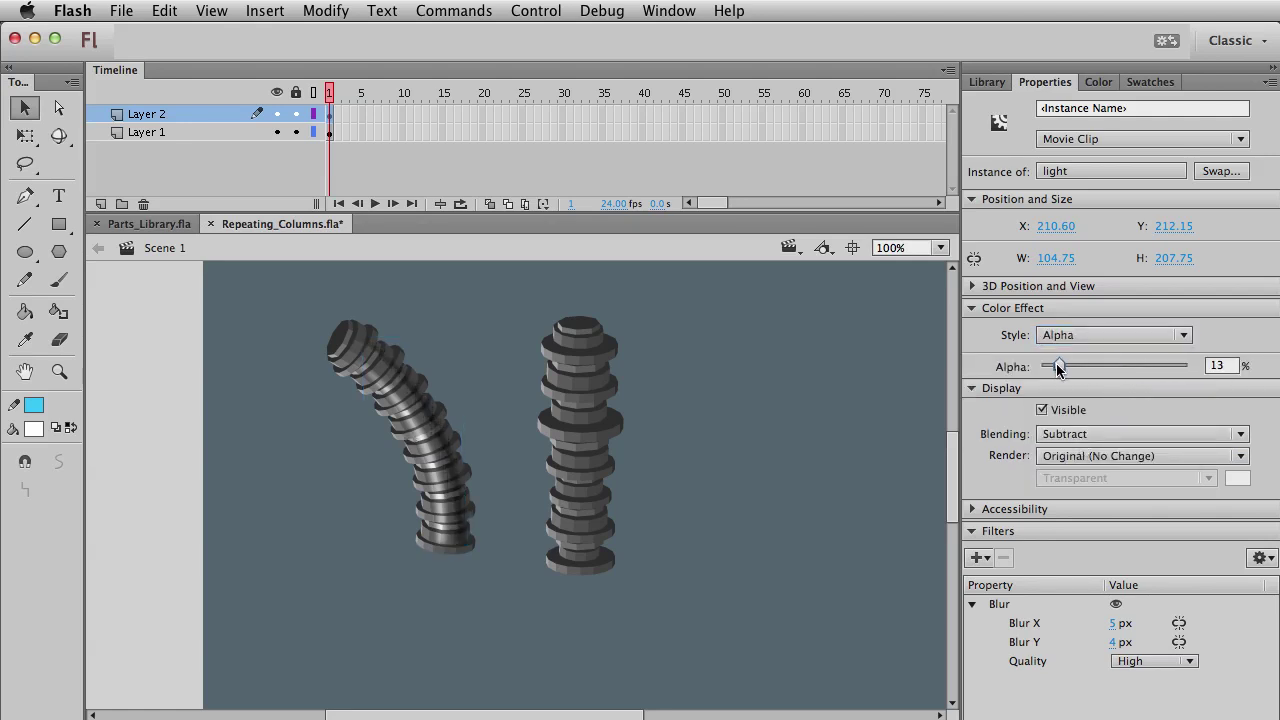
pyautogui.click(632, 622)
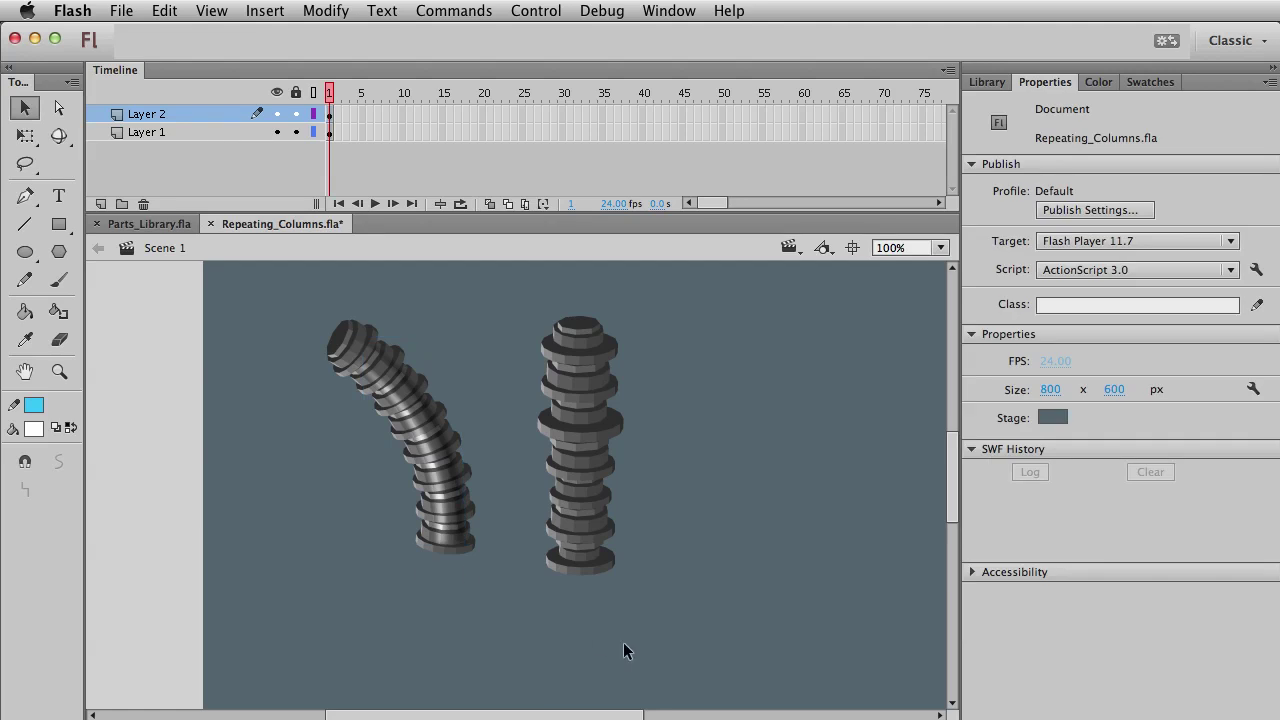
# - Copy both spinal columns into Parts_Library.fla and place them on Layer 1 in the empty area beside the black stroke shapes
pyautogui.moveTo(609, 640); pyautogui.dragTo(718, 672)
pyautogui.hscroll(3, 718, 672)
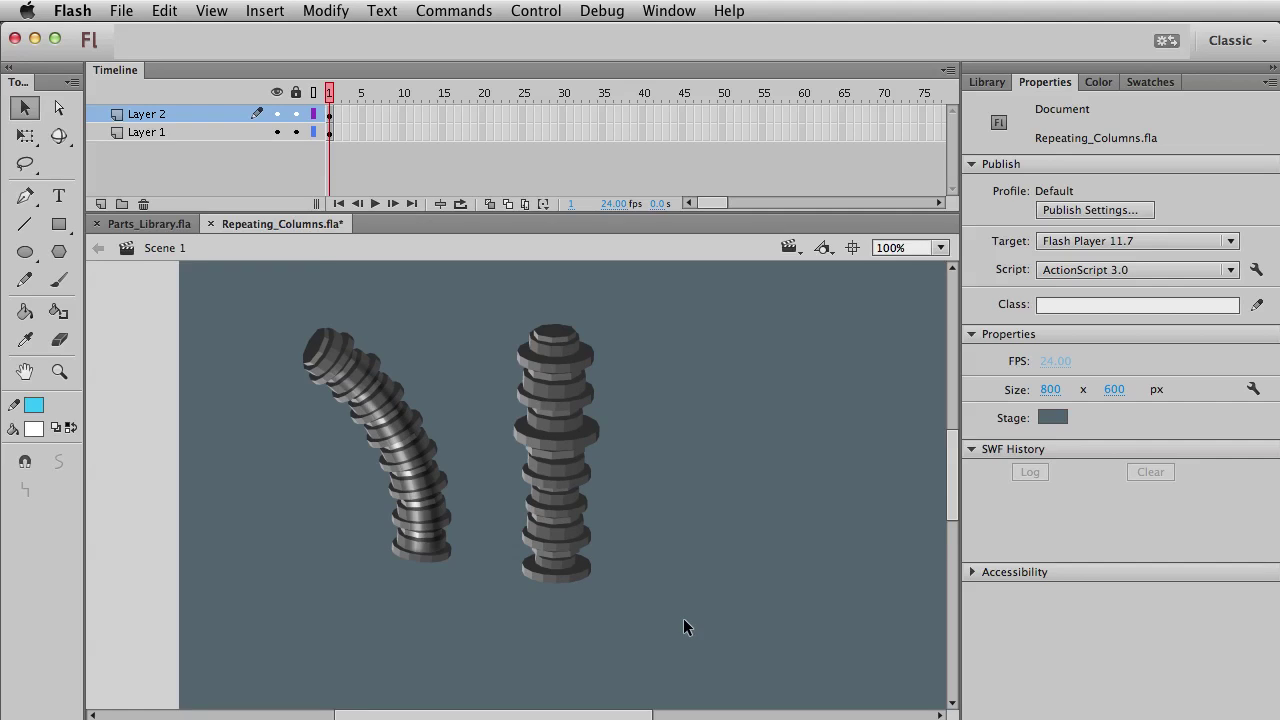
pyautogui.moveTo(720, 628); pyautogui.dragTo(268, 291)
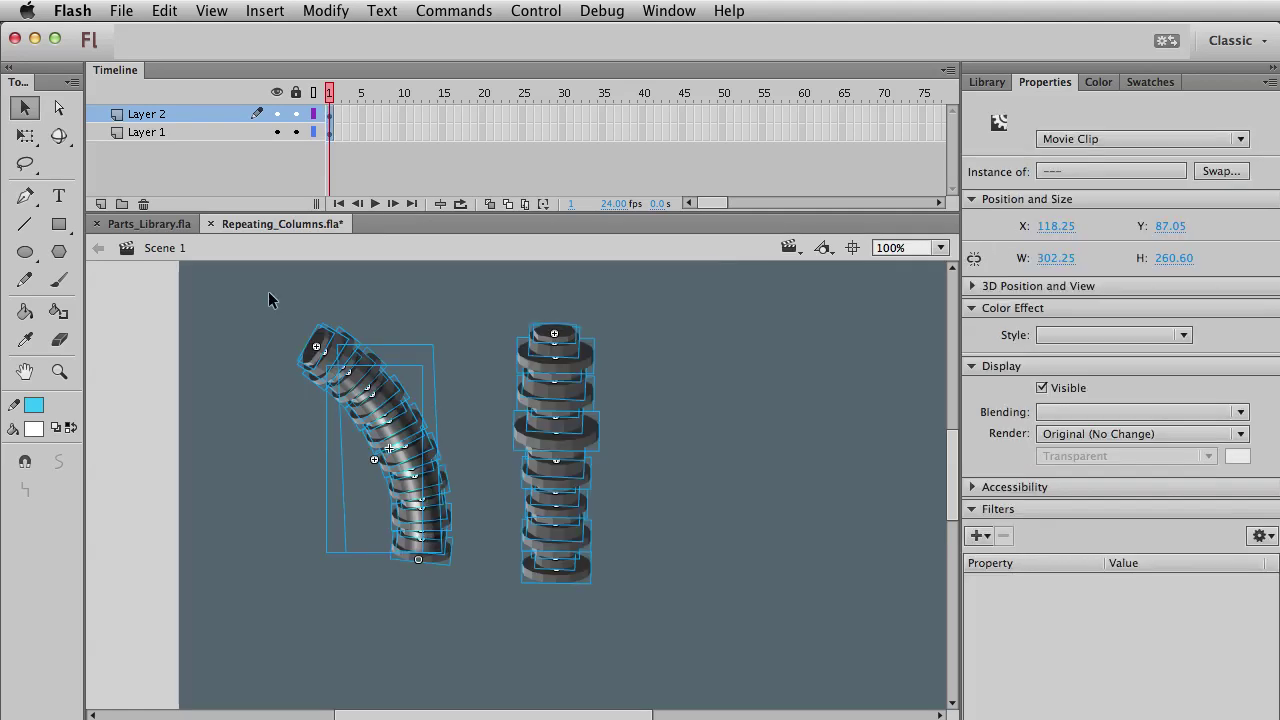
pyautogui.click(143, 226)
pyautogui.hscroll(5, 631, 505)
pyautogui.scroll(2, 719, 478)
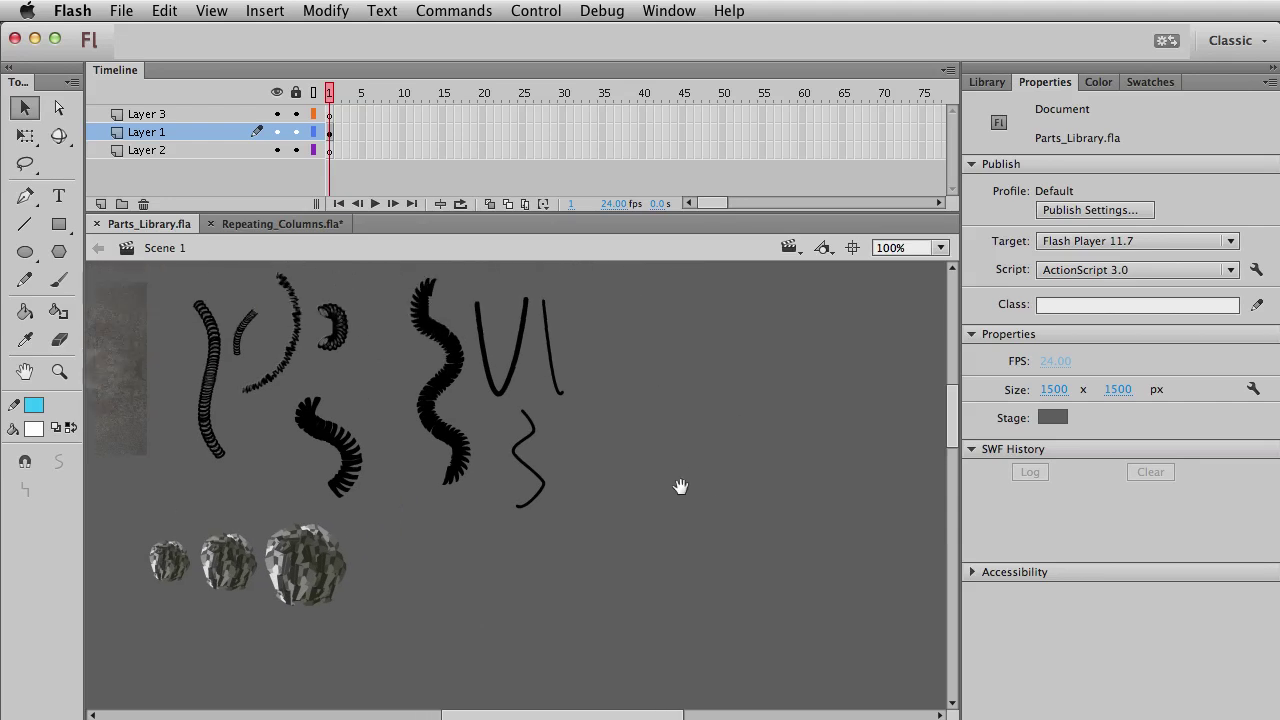
pyautogui.press('super+v')
pyautogui.moveTo(612, 486); pyautogui.dragTo(798, 412)
# - Scale the pasted columns down to about 205 × 177 px and move them up level with the black stroke shapes
pyautogui.press('q')
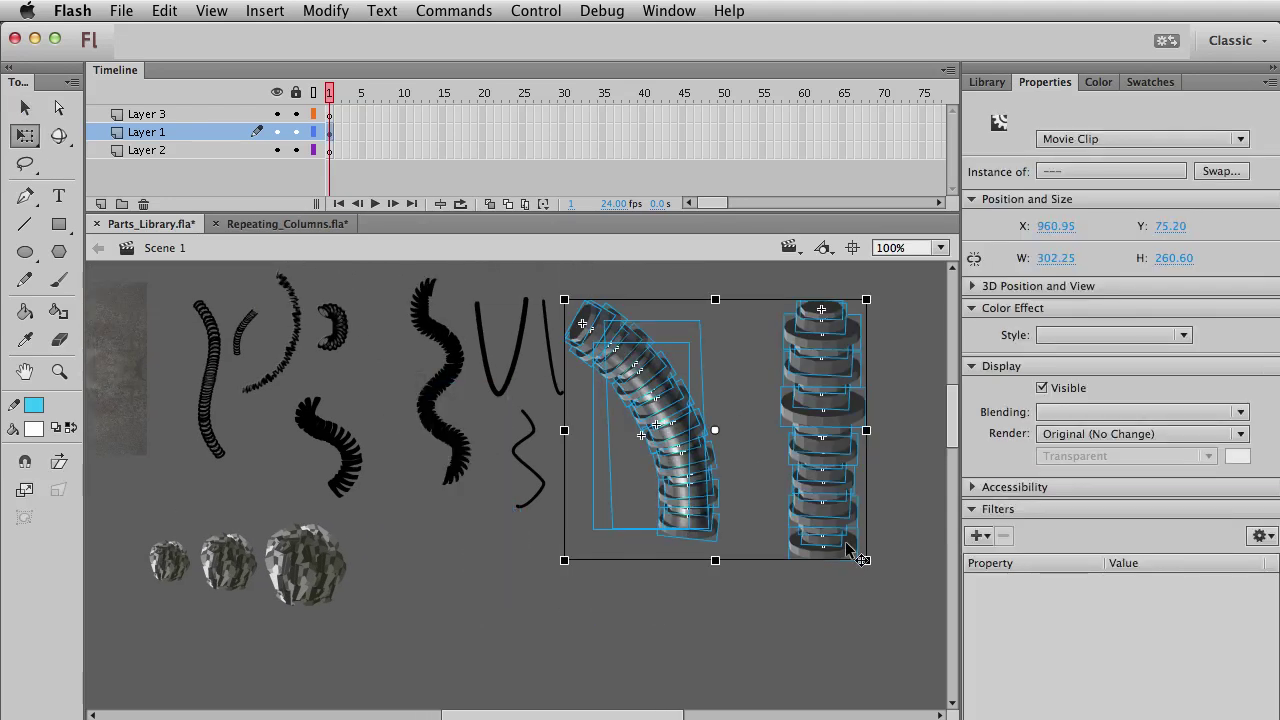
pyautogui.moveTo(866, 561); pyautogui.dragTo(822, 522)
pyautogui.press('v')
pyautogui.click(754, 591)
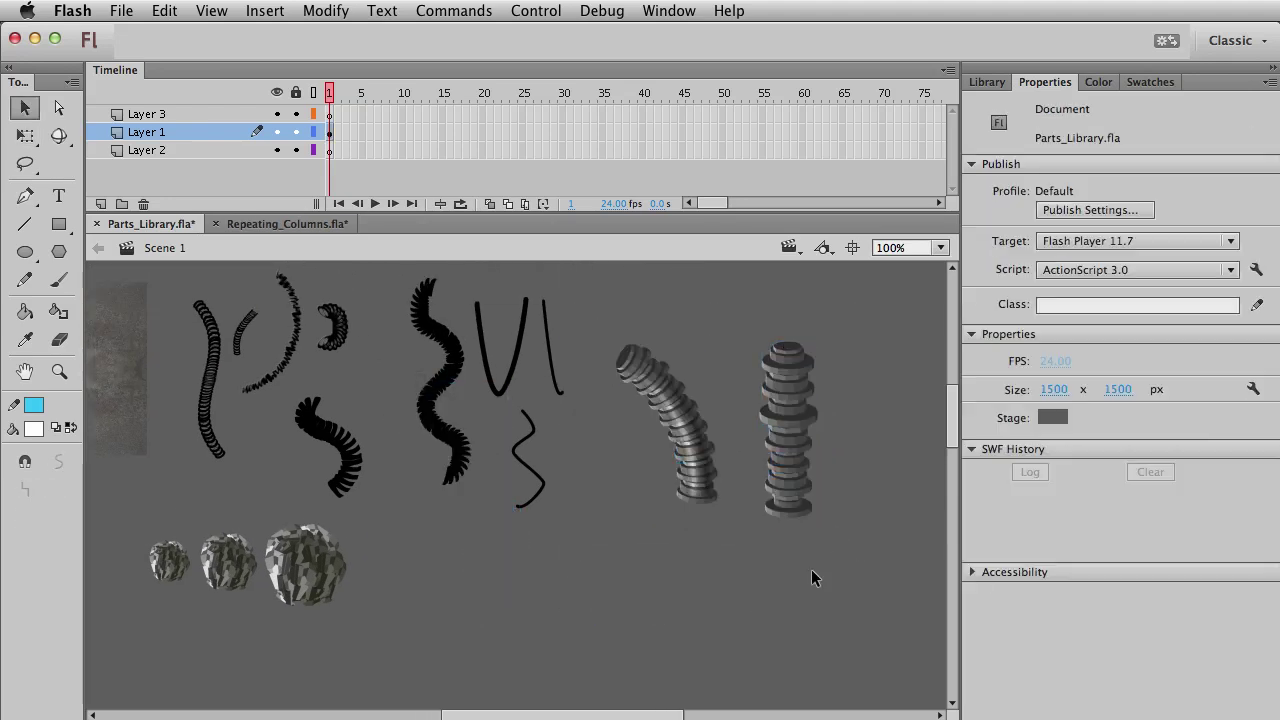
pyautogui.moveTo(874, 574); pyautogui.dragTo(536, 258)
pyautogui.moveTo(660, 385); pyautogui.dragTo(645, 340)
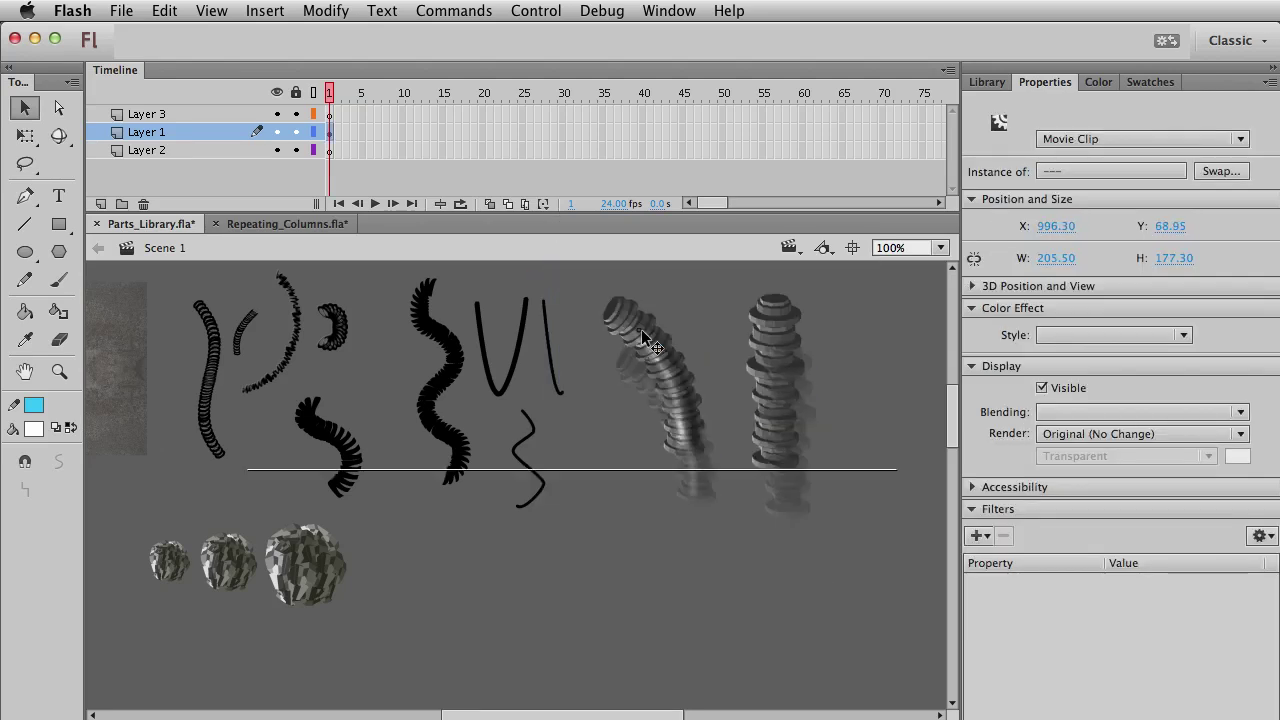
pyautogui.click(687, 551)
# - Save Parts_Library.fla, then switch to Repeating_Columns.fla and save it as well
pyautogui.press('super+s')
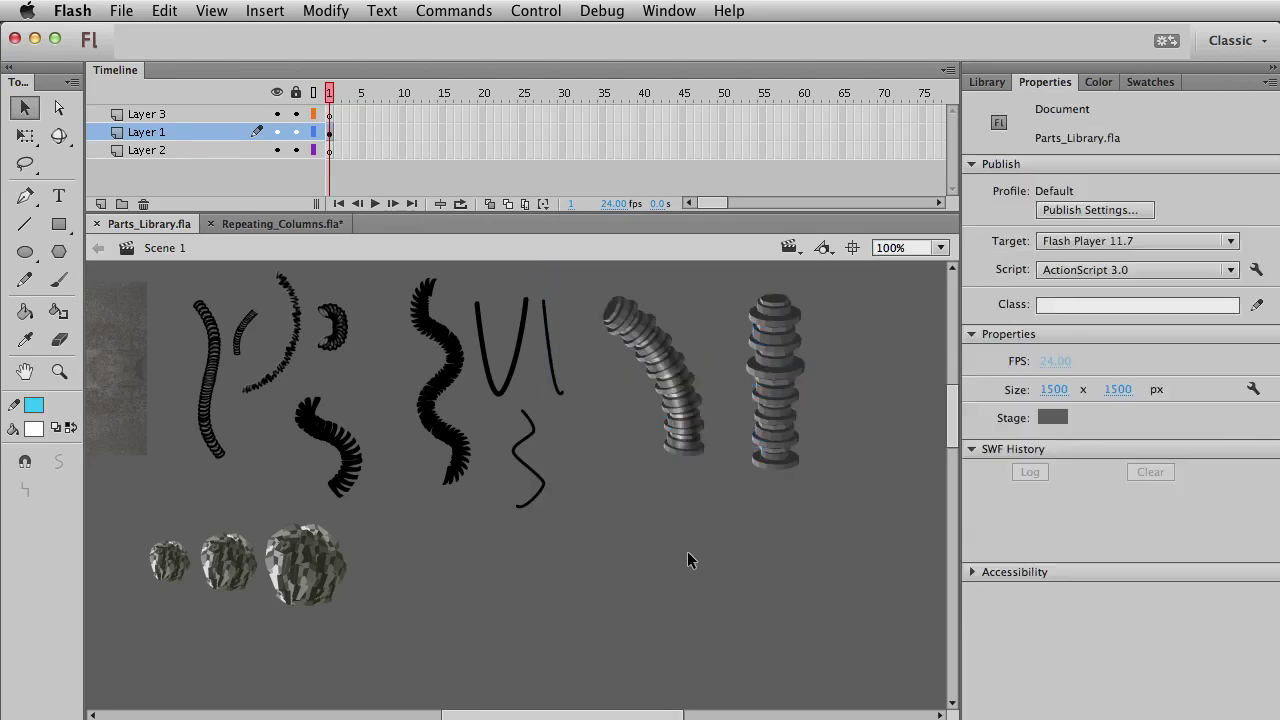
pyautogui.click(271, 225)
pyautogui.click(760, 547)
pyautogui.press('super+s')
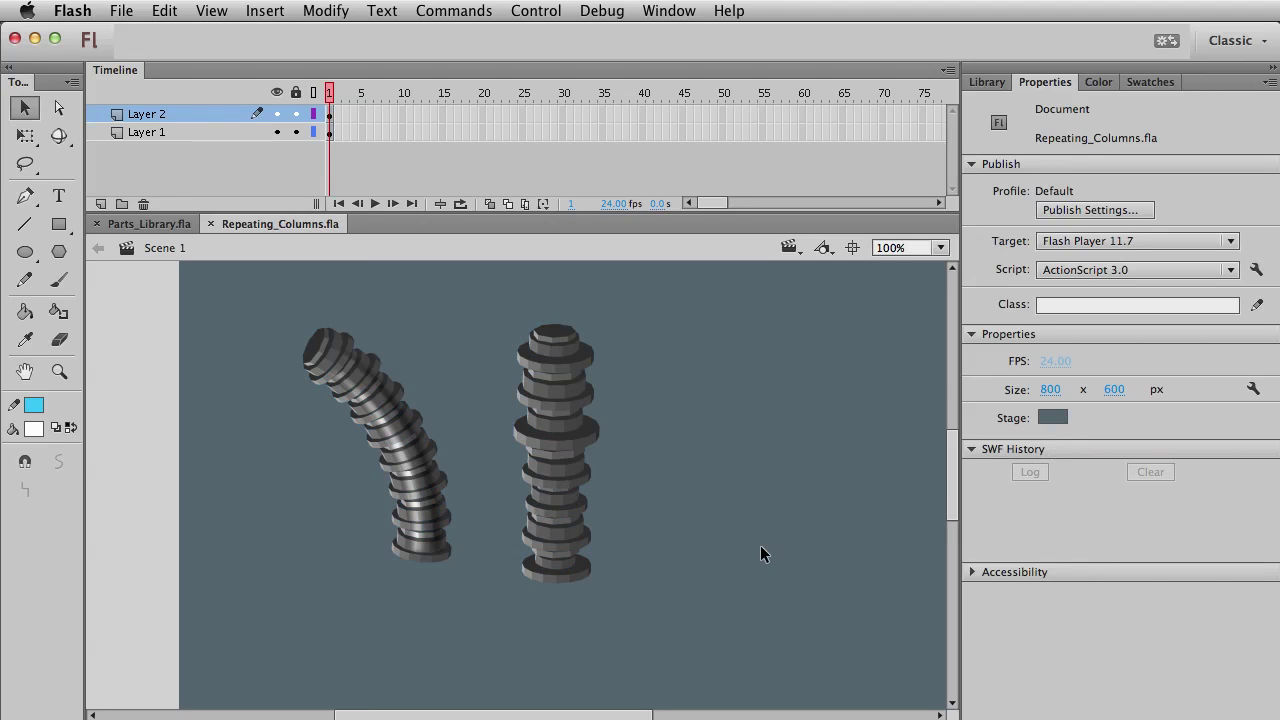